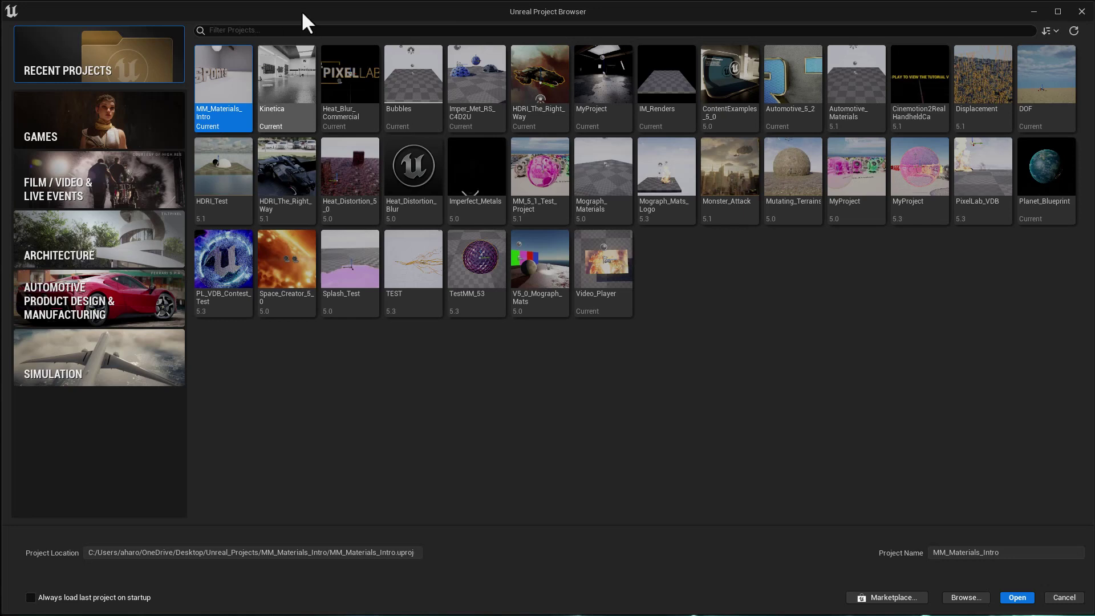
- Create a blank Film / Video & Live Events project named IM_Demo with raytracing enabled
{"action": "left_click", "coordinate": [126, 174]}
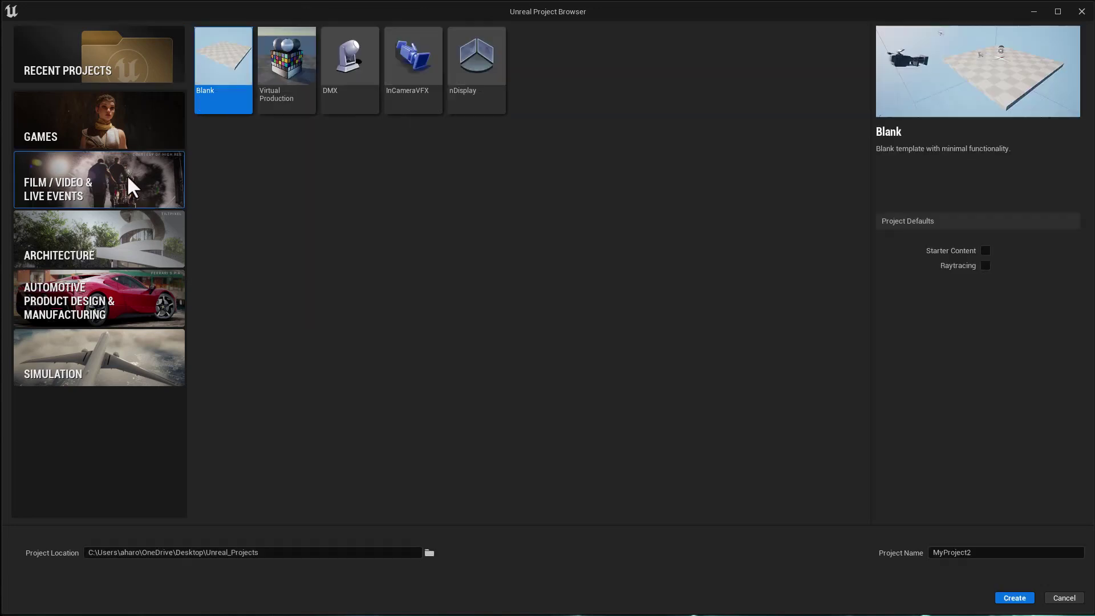
{"action": "left_click", "coordinate": [989, 266]}
{"action": "left_click", "coordinate": [984, 556]}
{"action": "type", "text": "IM_Demo"}
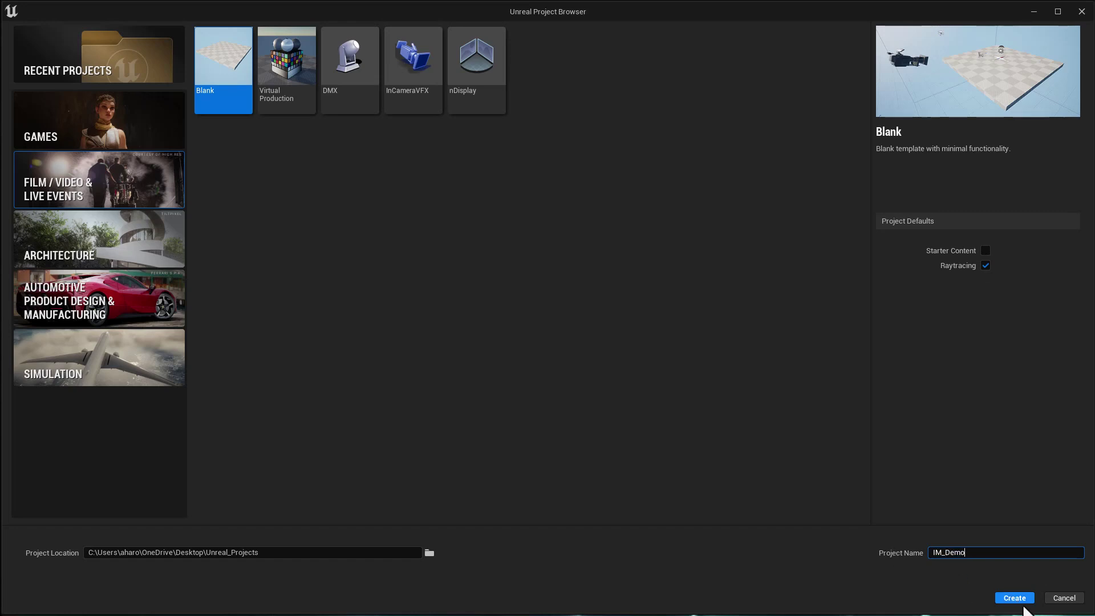
{"action": "left_click", "coordinate": [1014, 597]}
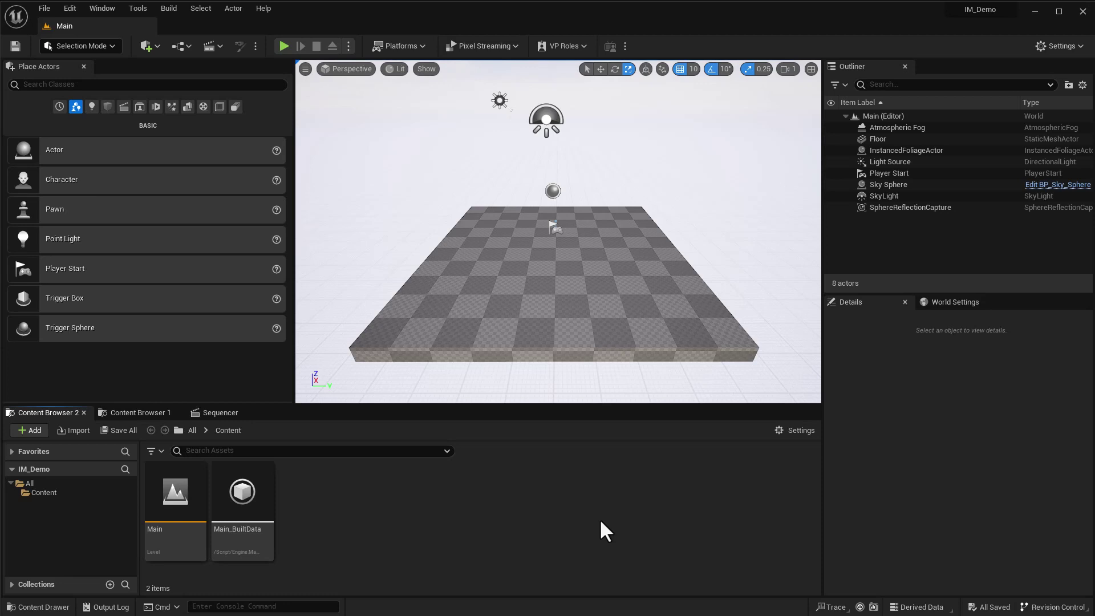
- Move the Imperfect_Metals folder from the downloaded PL_Imperfect_Metals Content folder into the IM_Demo project's Content folder
{"action": "key", "text": "alt+Tab"}
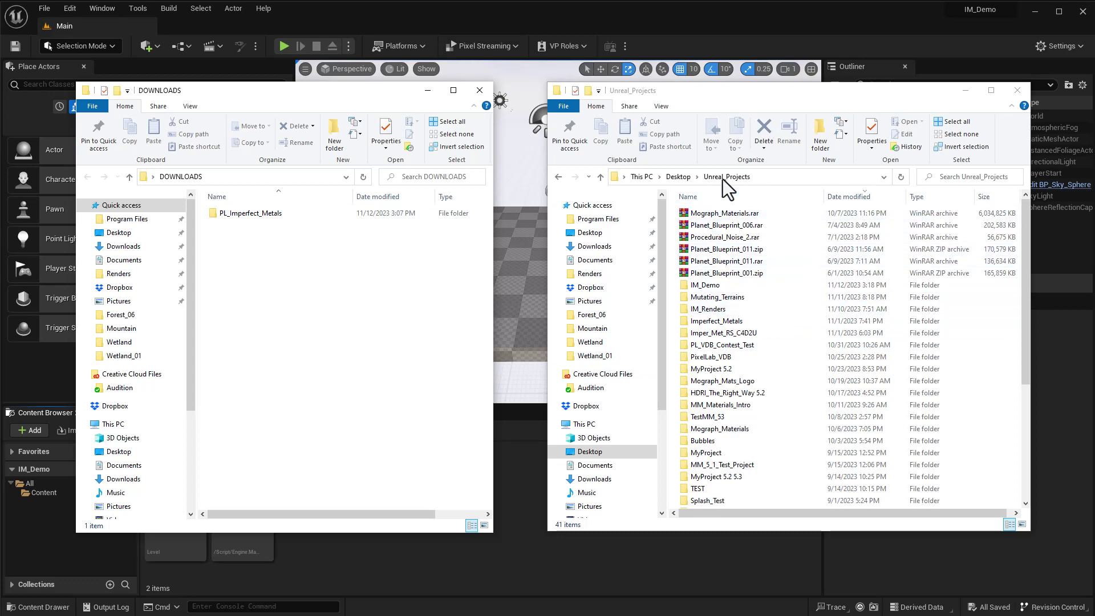
{"action": "double_click", "coordinate": [701, 286]}
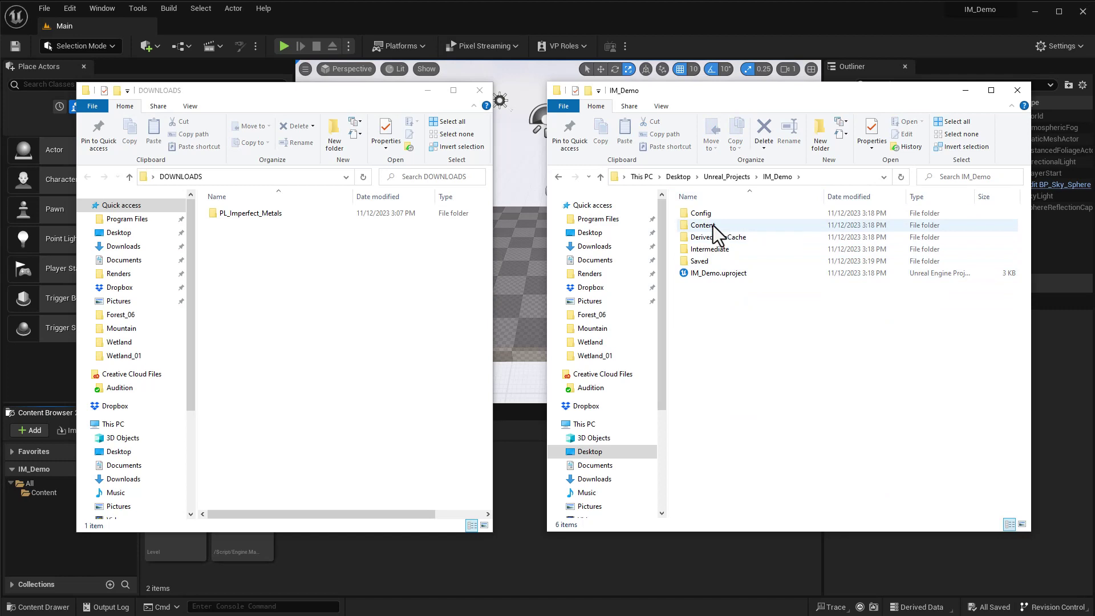
{"action": "double_click", "coordinate": [712, 226]}
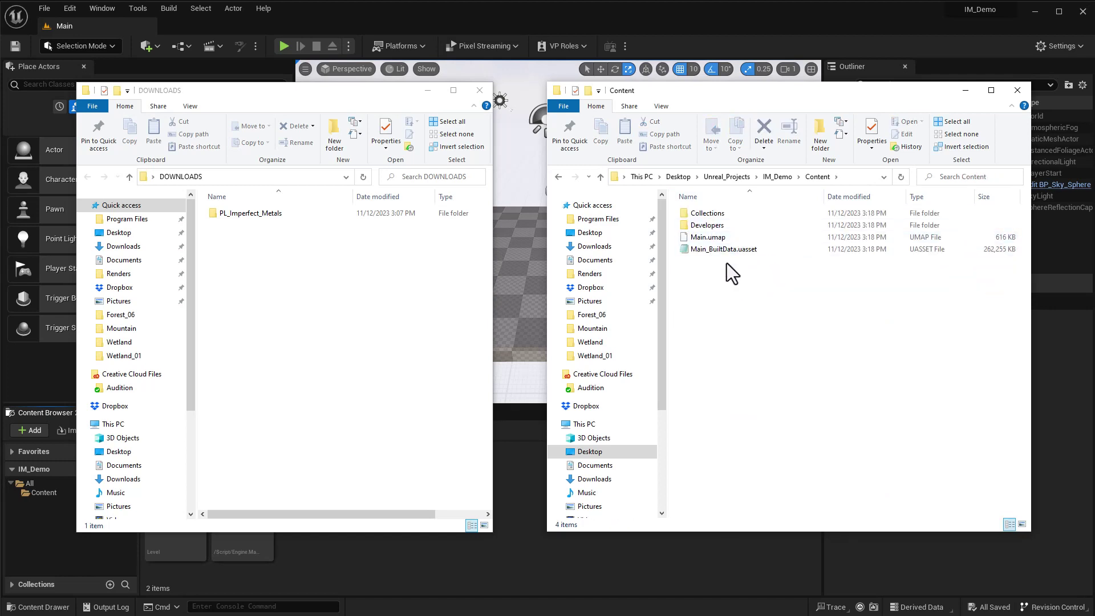
{"action": "left_click", "coordinate": [238, 217]}
{"action": "double_click", "coordinate": [239, 217]}
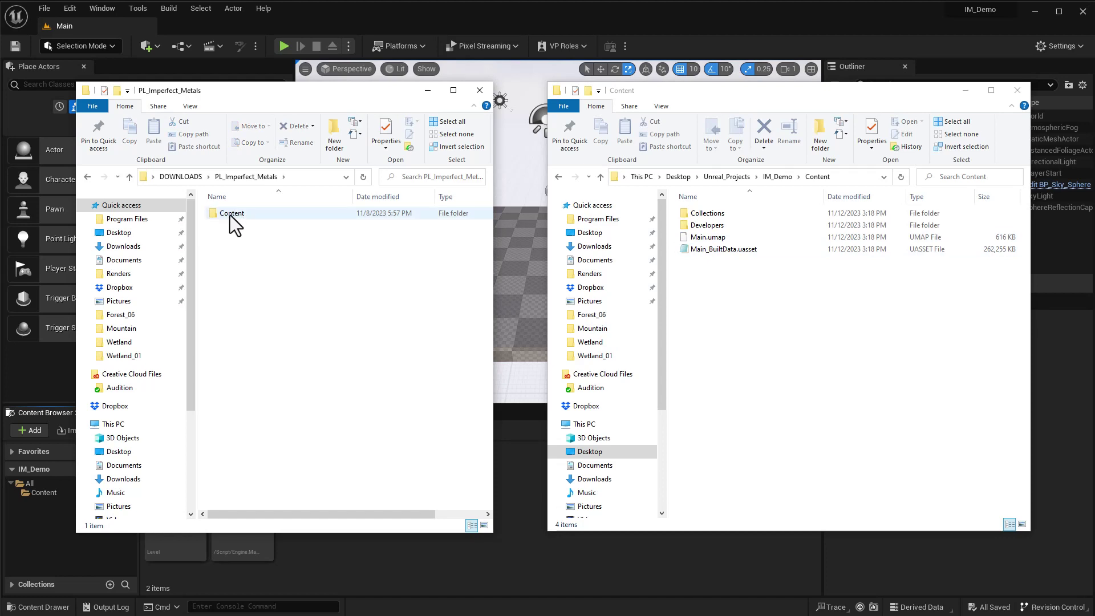
{"action": "double_click", "coordinate": [230, 214]}
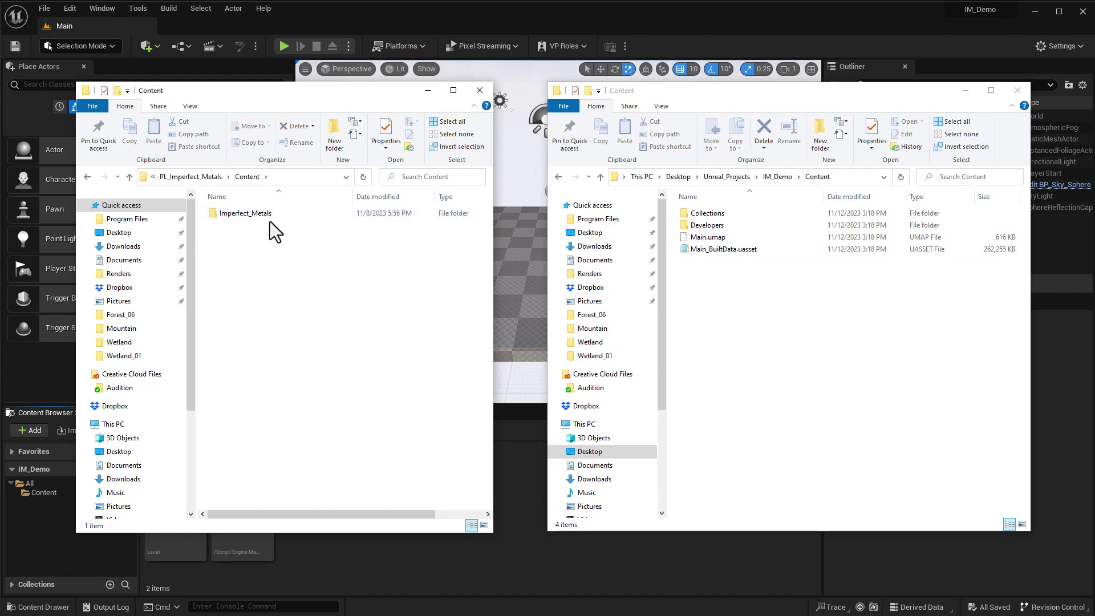
{"action": "left_click_drag", "start_coordinate": [233, 214], "coordinate": [724, 314]}
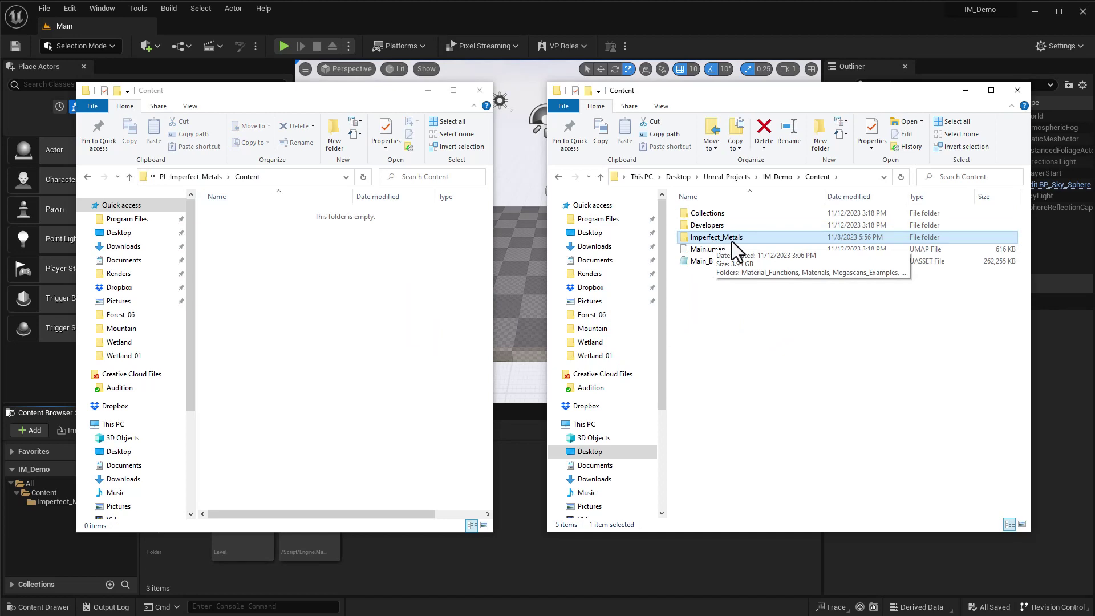
{"action": "left_click", "coordinate": [505, 470]}
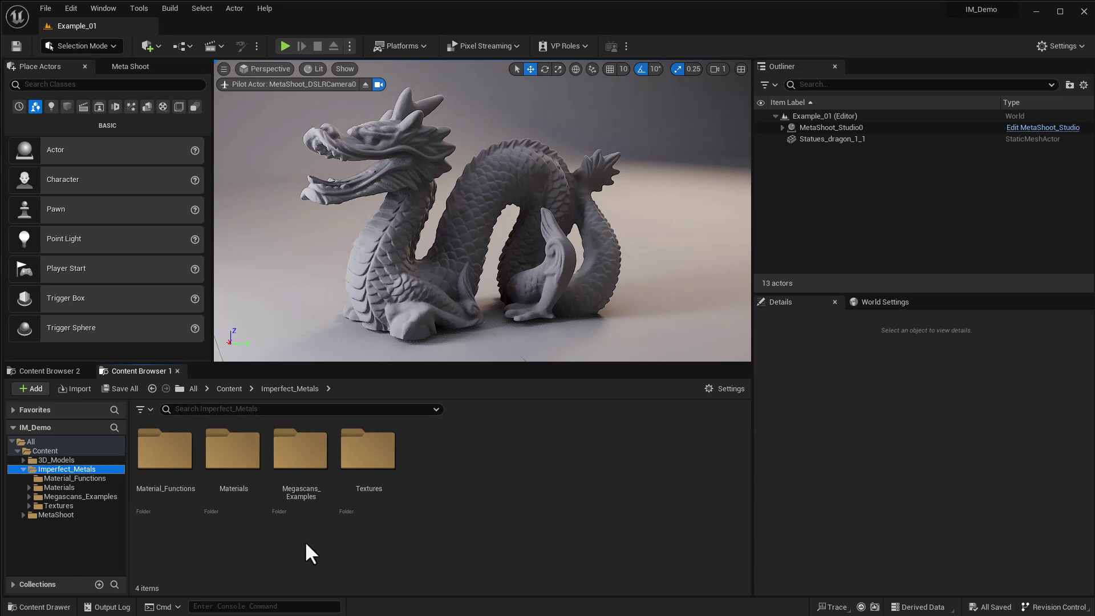
- Examine the Imperfect_Metals subfolders Material_Functions, Materials, Megascans_Examples and Textures, including the Anodized_Metal_04 textures
{"action": "left_click_drag", "start_coordinate": [69, 475], "coordinate": [197, 466]}
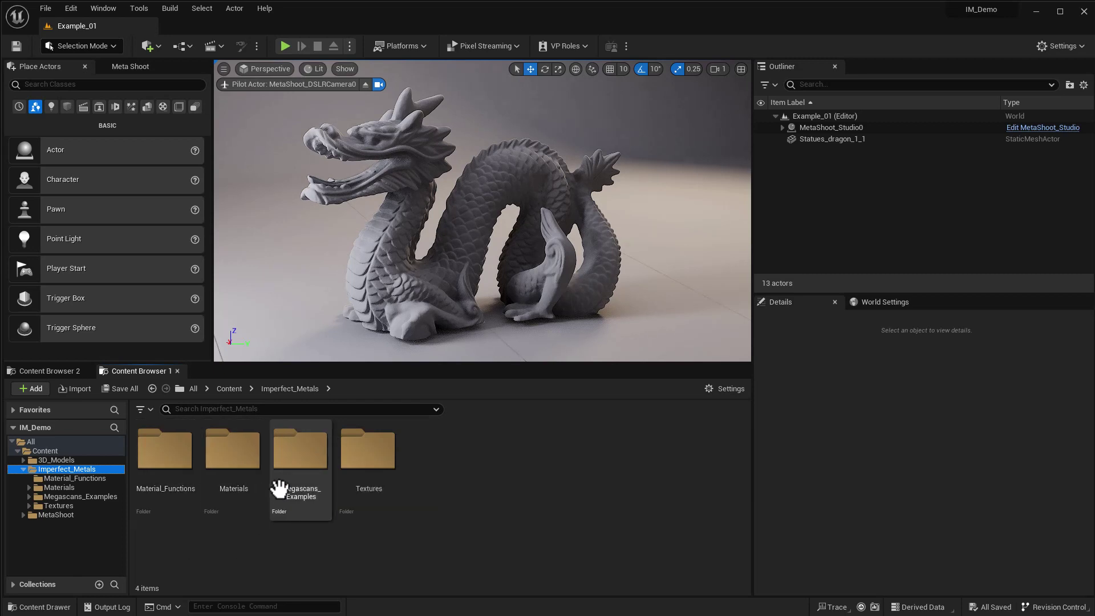
{"action": "left_click", "coordinate": [51, 477]}
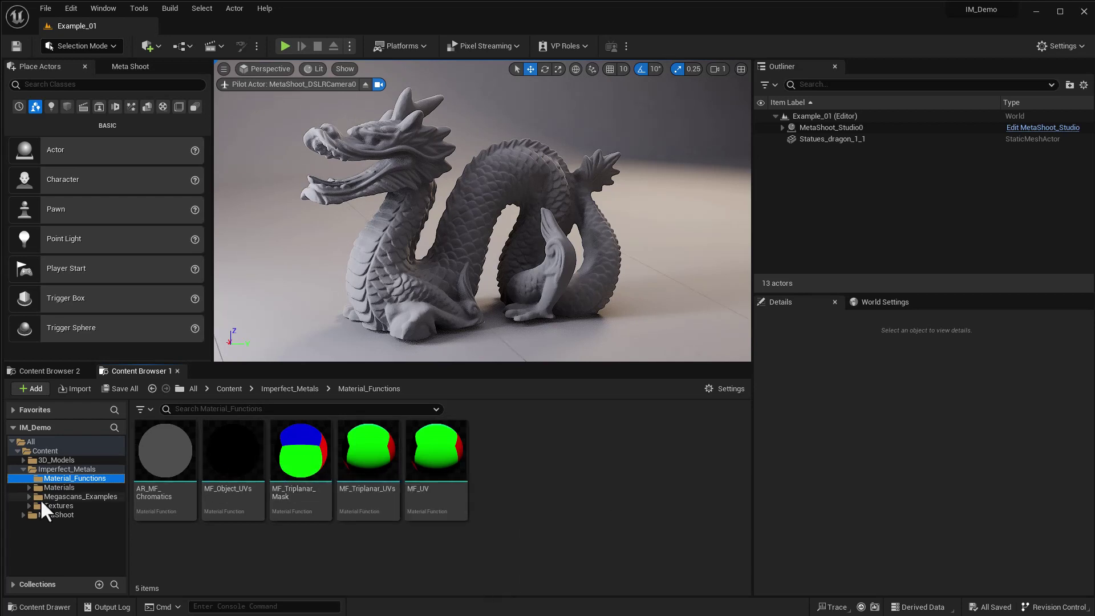
{"action": "left_click", "coordinate": [57, 487]}
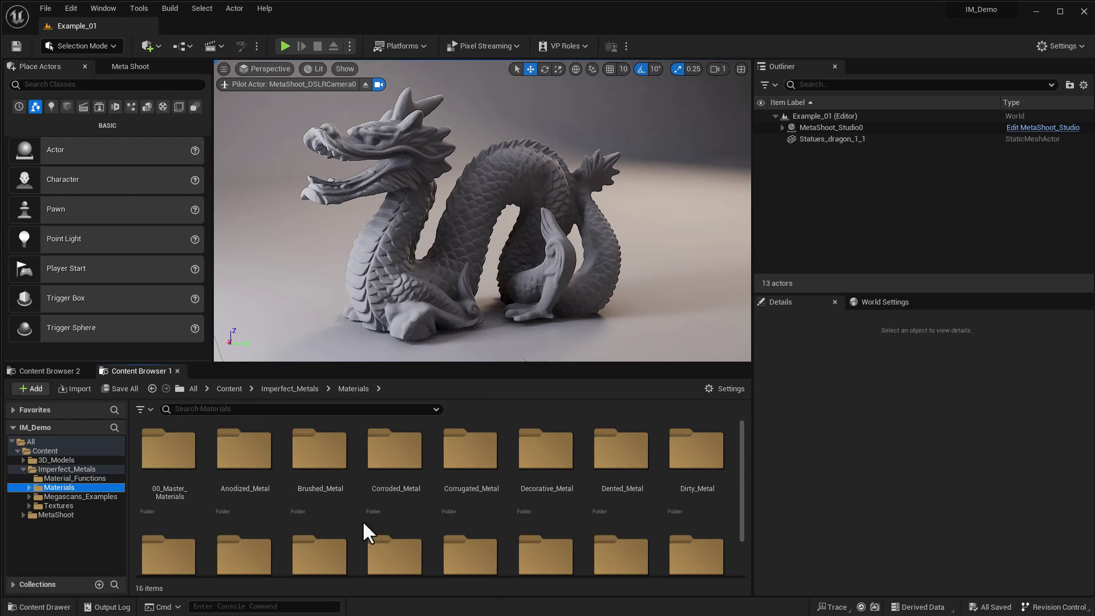
{"action": "left_click", "coordinate": [69, 496]}
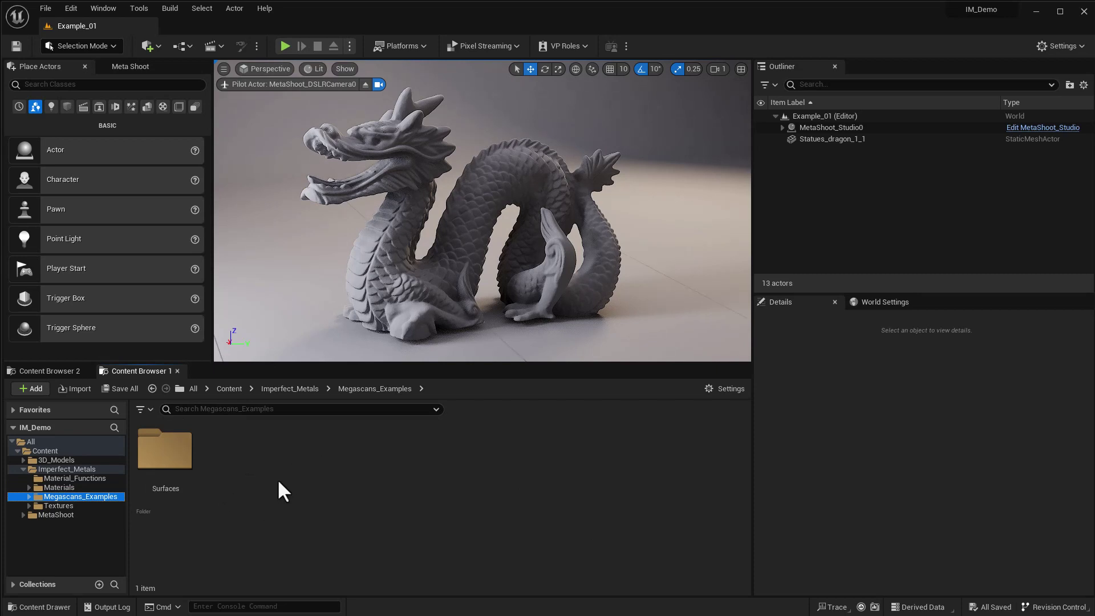
{"action": "left_click", "coordinate": [67, 506]}
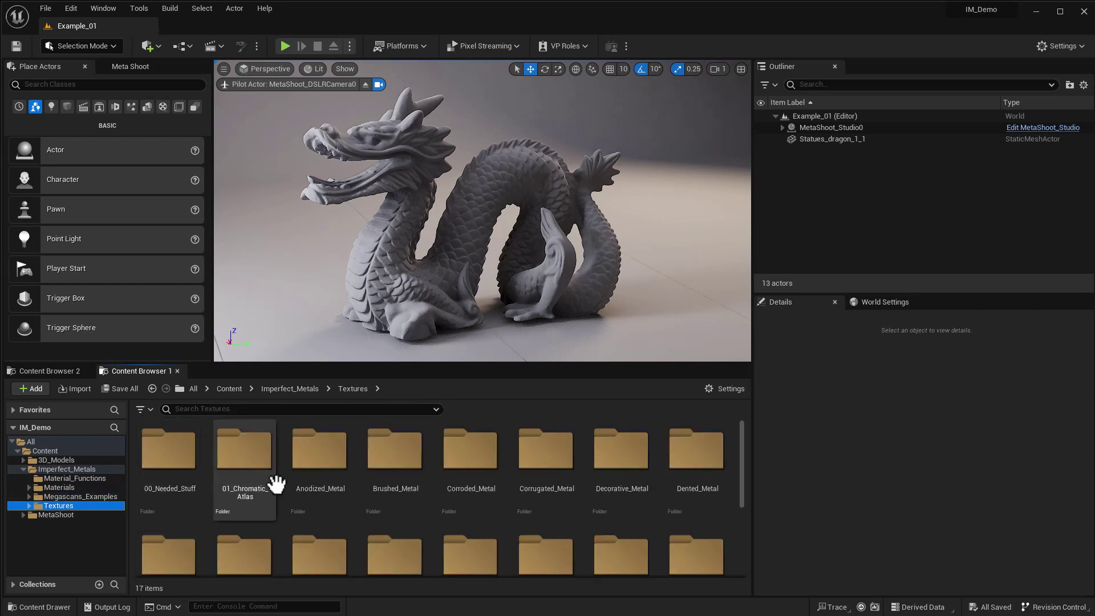
{"action": "double_click", "coordinate": [301, 453]}
{"action": "left_click", "coordinate": [372, 457]}
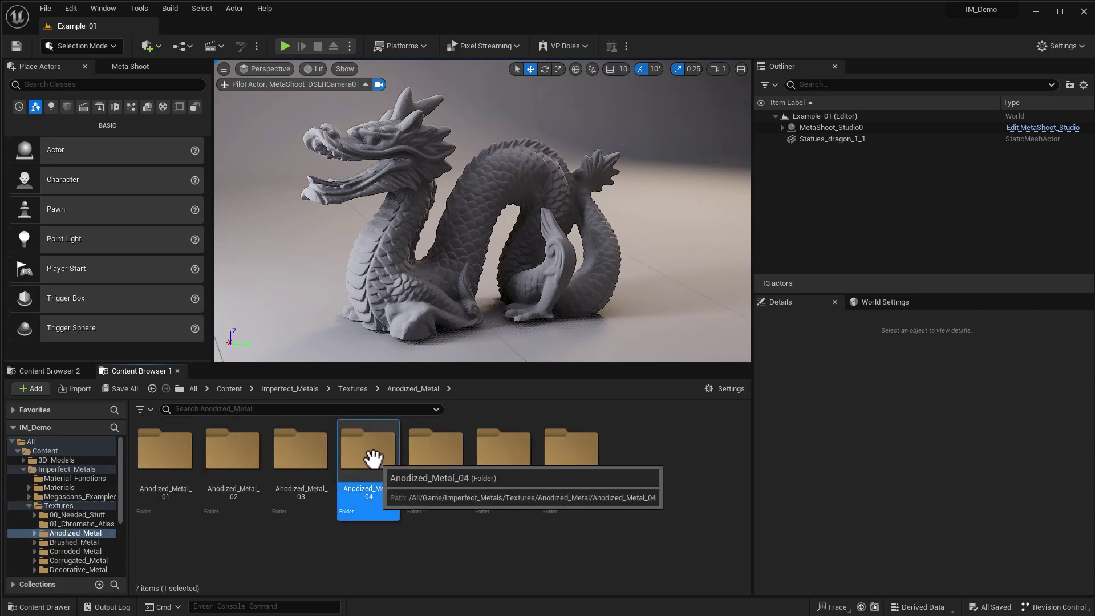
{"action": "double_click", "coordinate": [372, 457]}
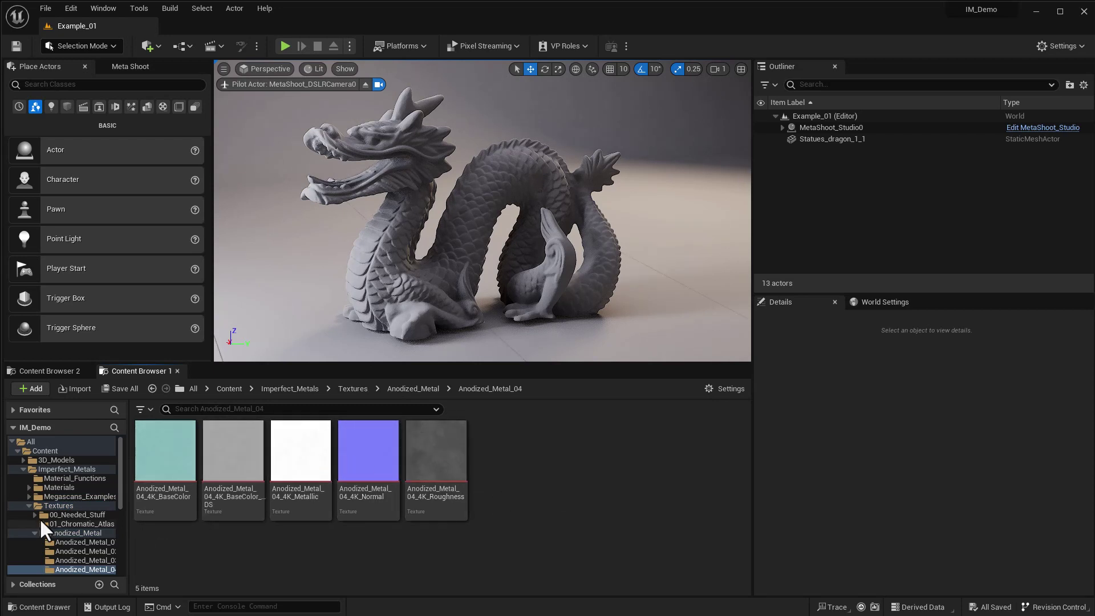
{"action": "left_click", "coordinate": [29, 505]}
{"action": "left_click", "coordinate": [63, 505]}
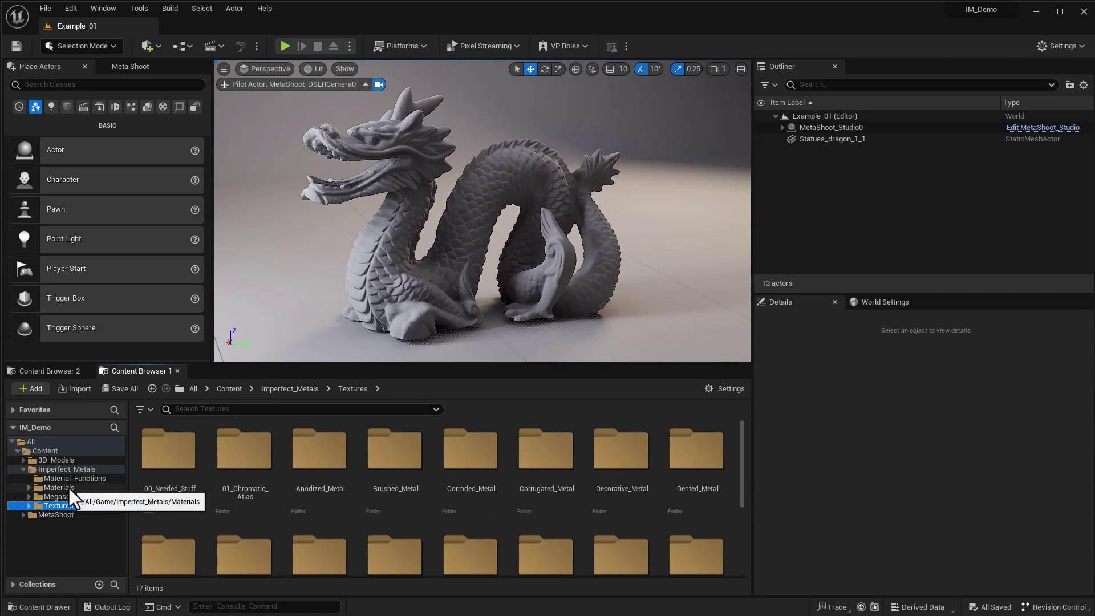
- Examine the node graph of the Imperfect_Metals_Basic master material in 00_Master_Materials, and close its editor
{"action": "left_click", "coordinate": [67, 486]}
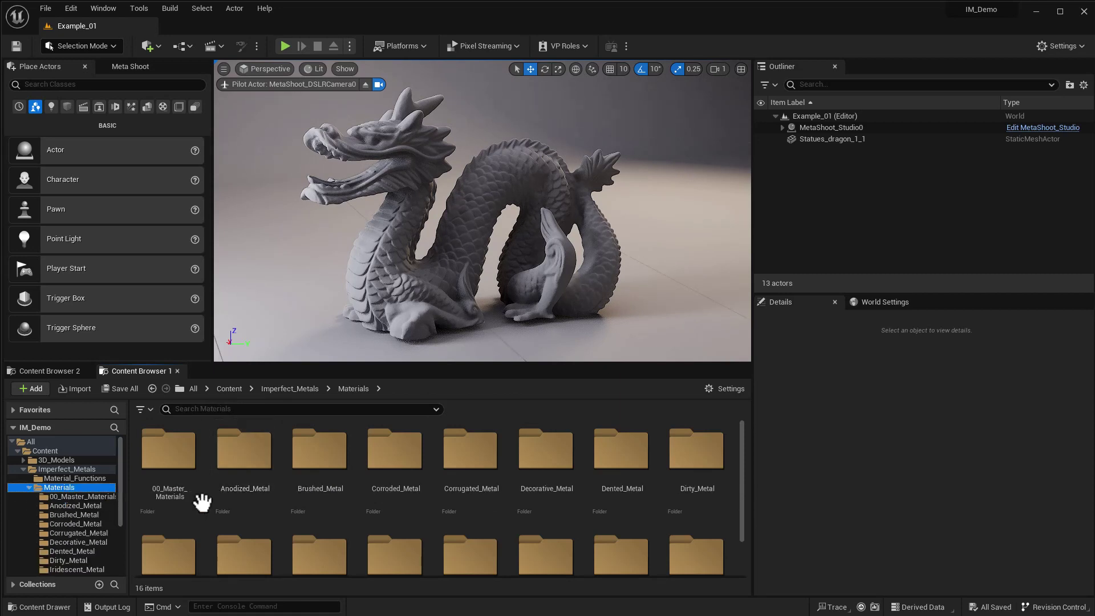
{"action": "double_click", "coordinate": [180, 454]}
{"action": "mouse_move", "coordinate": [169, 480]}
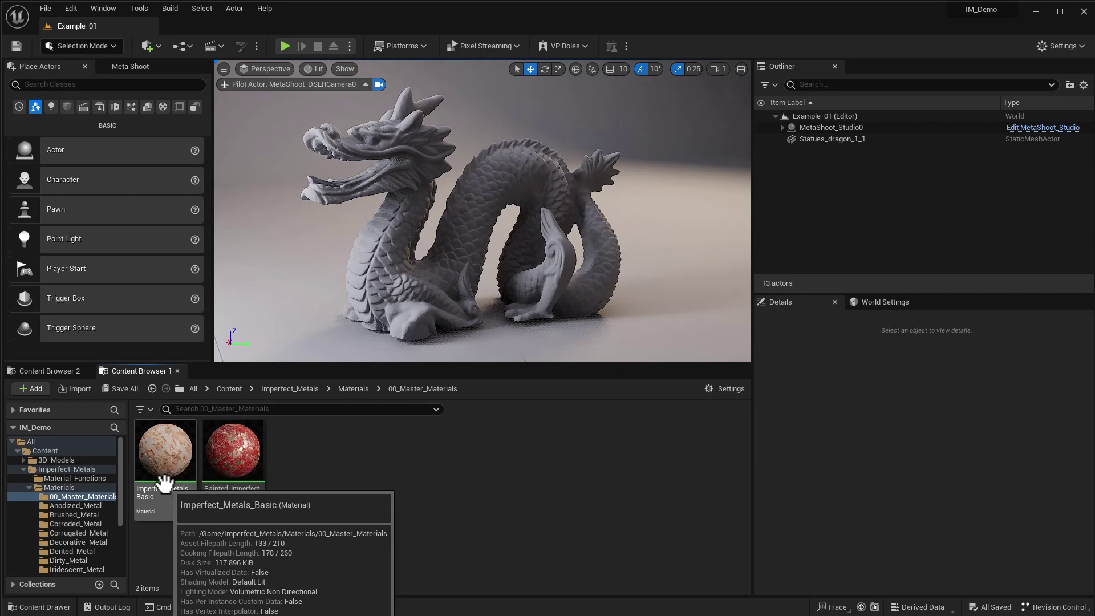
{"action": "double_click", "coordinate": [164, 484]}
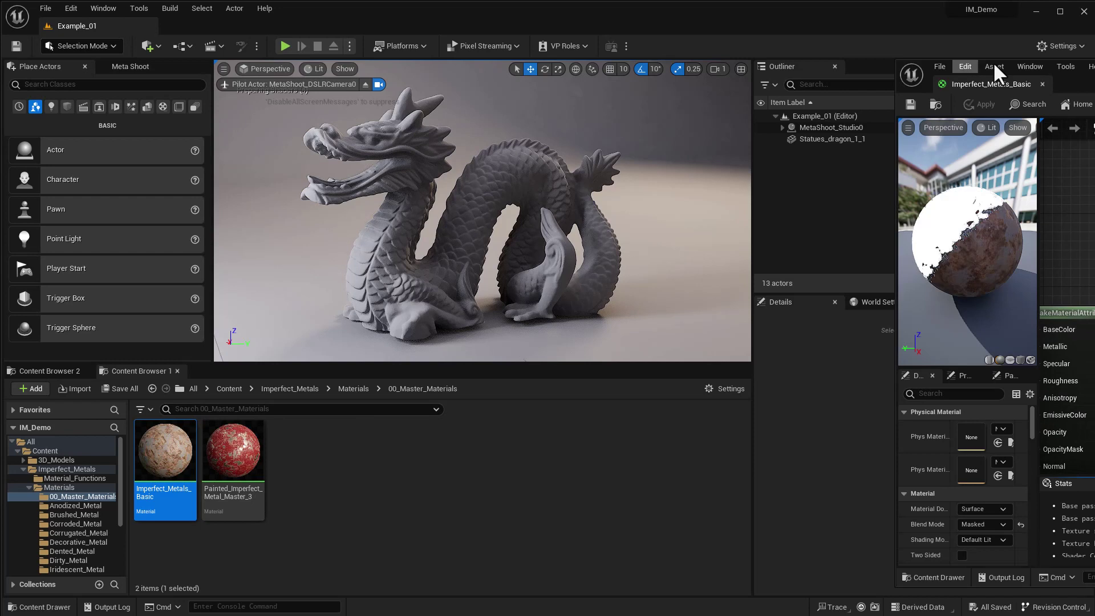
{"action": "left_click_drag", "start_coordinate": [970, 62], "coordinate": [492, 53]}
{"action": "scroll", "coordinate": [683, 239], "scroll_direction": "down", "scroll_amount": 4}
{"action": "scroll", "coordinate": [684, 245], "scroll_direction": "up", "scroll_amount": 4}
{"action": "right_click_drag", "start_coordinate": [703, 238], "coordinate": [729, 245]}
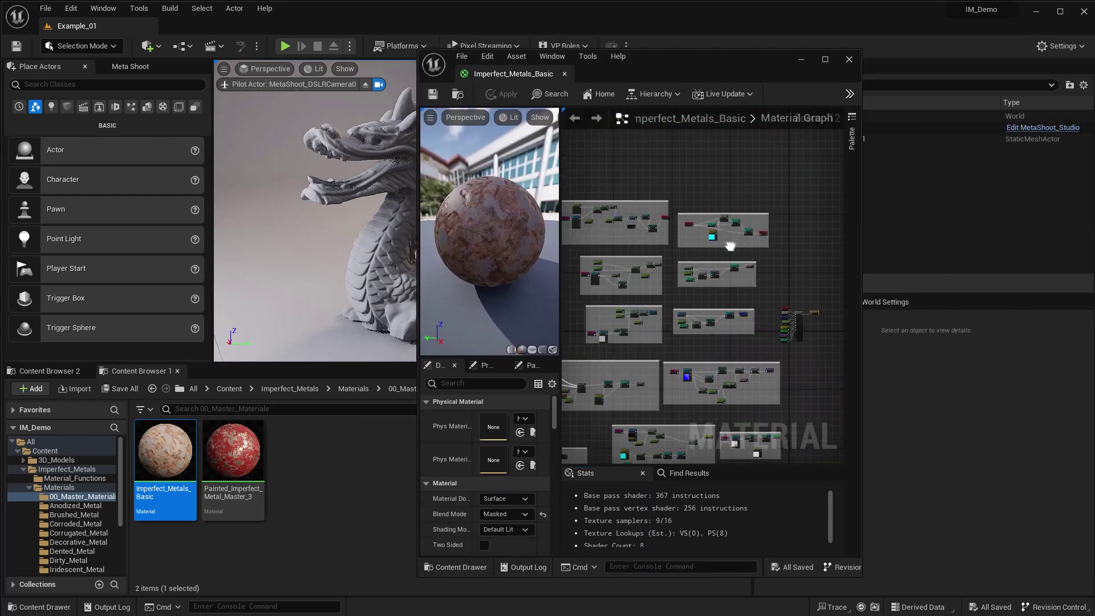
{"action": "left_click", "coordinate": [564, 74]}
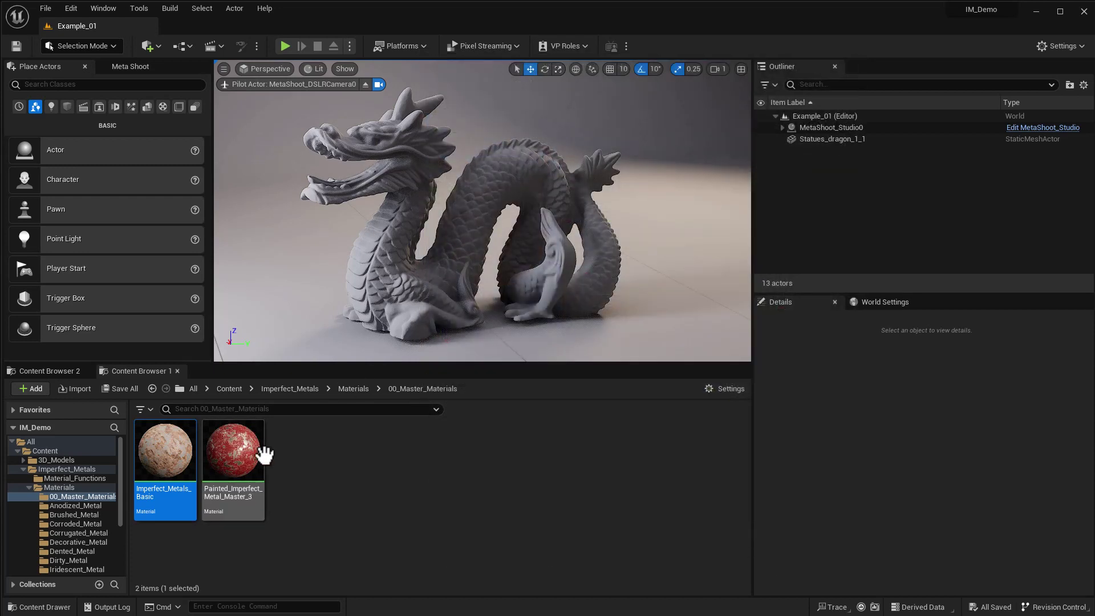
- Try Anodized_Metal_03, Brushed_Metal_02, the gold brushed metal and Brushed_Metal_08 in turn on the dragon statue
{"action": "left_click", "coordinate": [95, 507]}
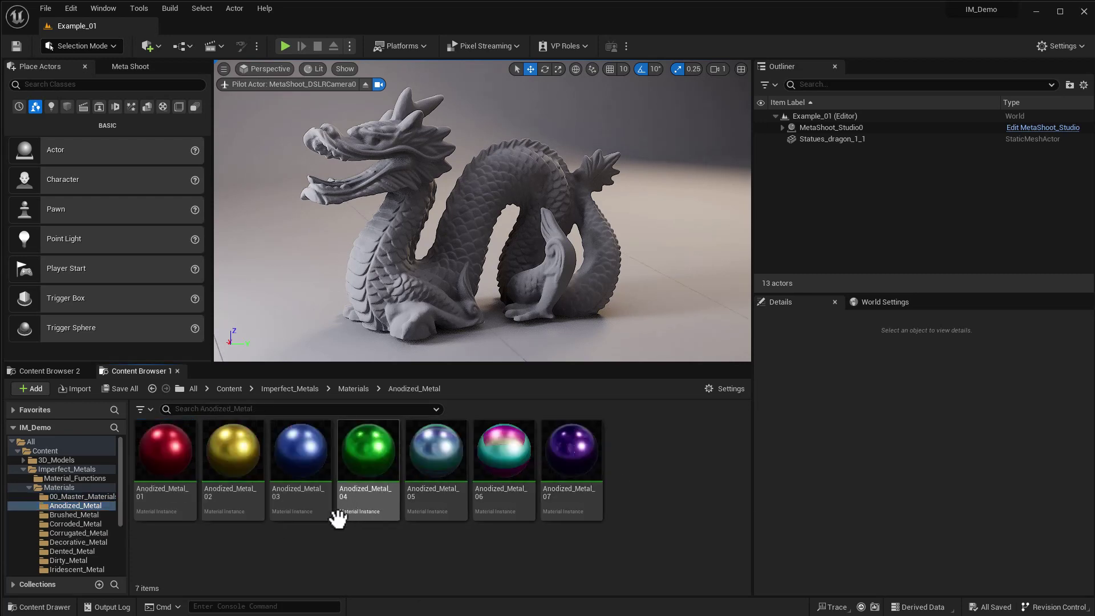
{"action": "left_click_drag", "start_coordinate": [294, 454], "coordinate": [392, 292]}
{"action": "left_click", "coordinate": [72, 513]}
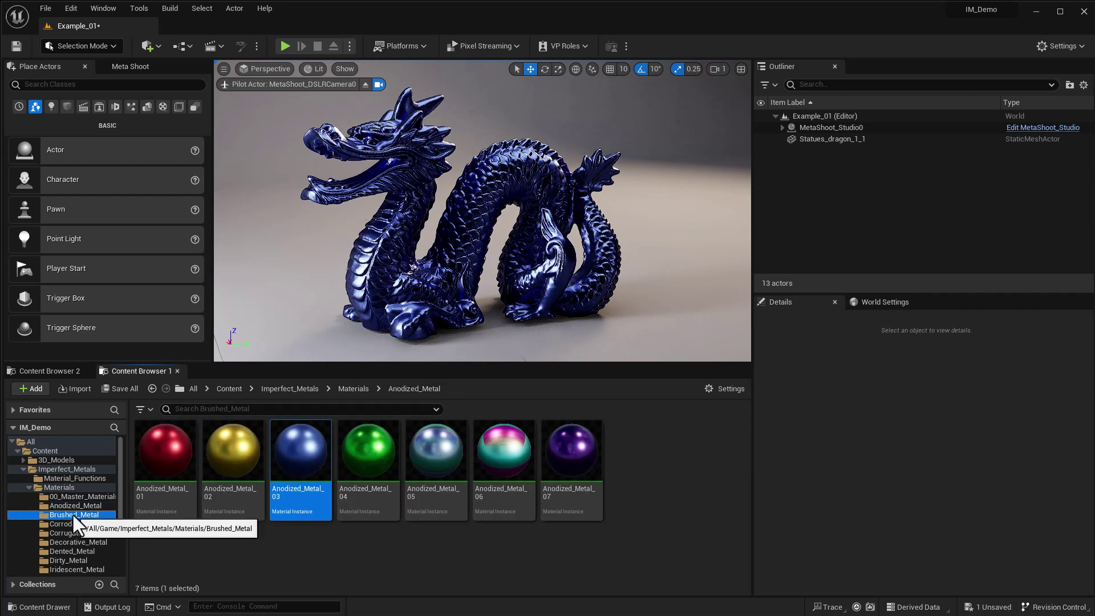
{"action": "mouse_move", "coordinate": [248, 467]}
{"action": "left_mouse_down"}
{"action": "mouse_move", "coordinate": [391, 307]}
{"action": "mouse_move", "coordinate": [390, 265]}
{"action": "left_mouse_up"}
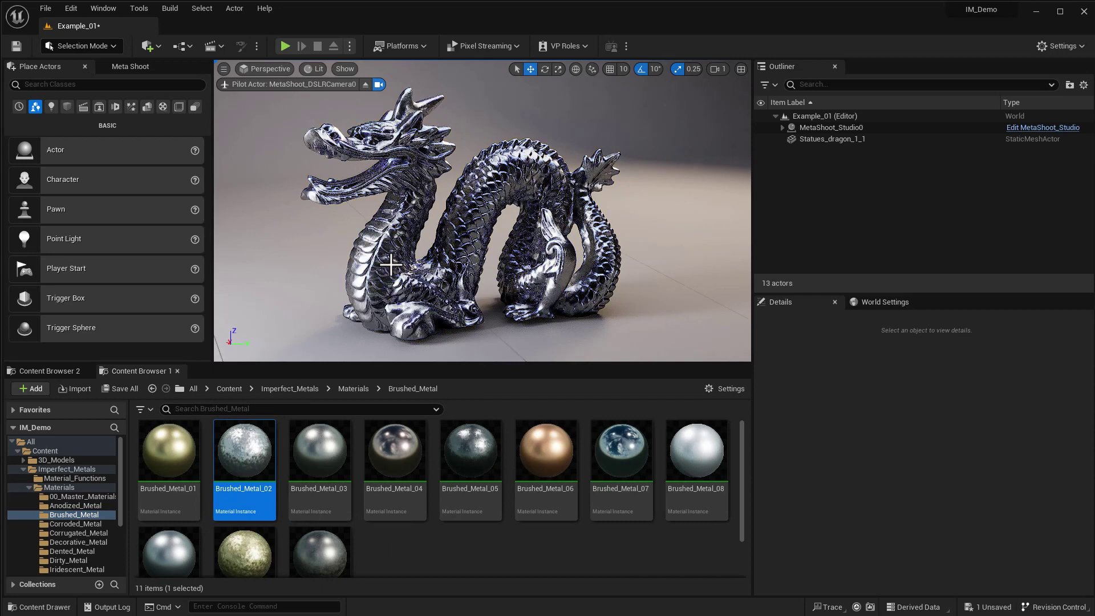
{"action": "mouse_move", "coordinate": [245, 550]}
{"action": "left_mouse_down"}
{"action": "mouse_move", "coordinate": [296, 481]}
{"action": "mouse_move", "coordinate": [386, 285]}
{"action": "left_mouse_up"}
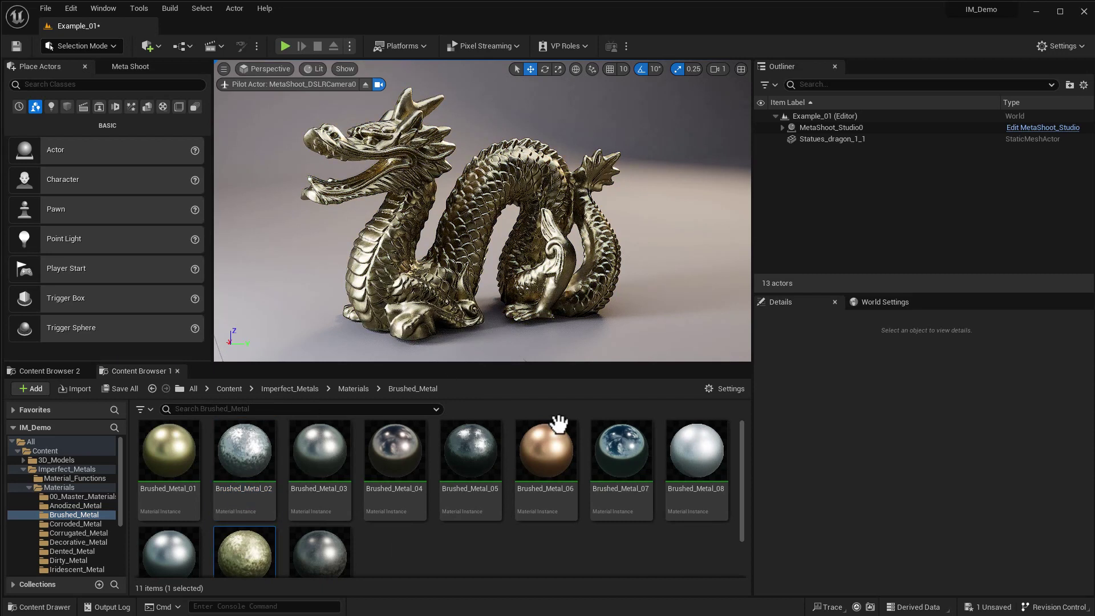
{"action": "mouse_move", "coordinate": [689, 459]}
{"action": "left_mouse_down"}
{"action": "mouse_move", "coordinate": [662, 432]}
{"action": "mouse_move", "coordinate": [439, 302]}
{"action": "mouse_move", "coordinate": [444, 310]}
{"action": "left_mouse_up"}
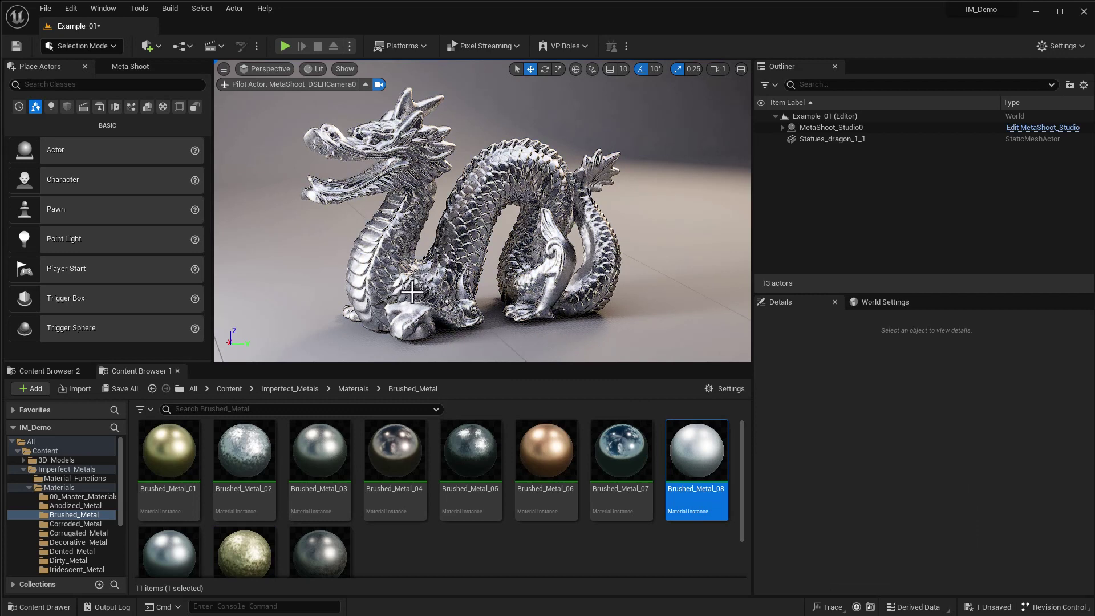
- Apply the Corroded_Metal_09 material instance to the dragon statue and look at it up close
{"action": "left_click", "coordinate": [77, 524]}
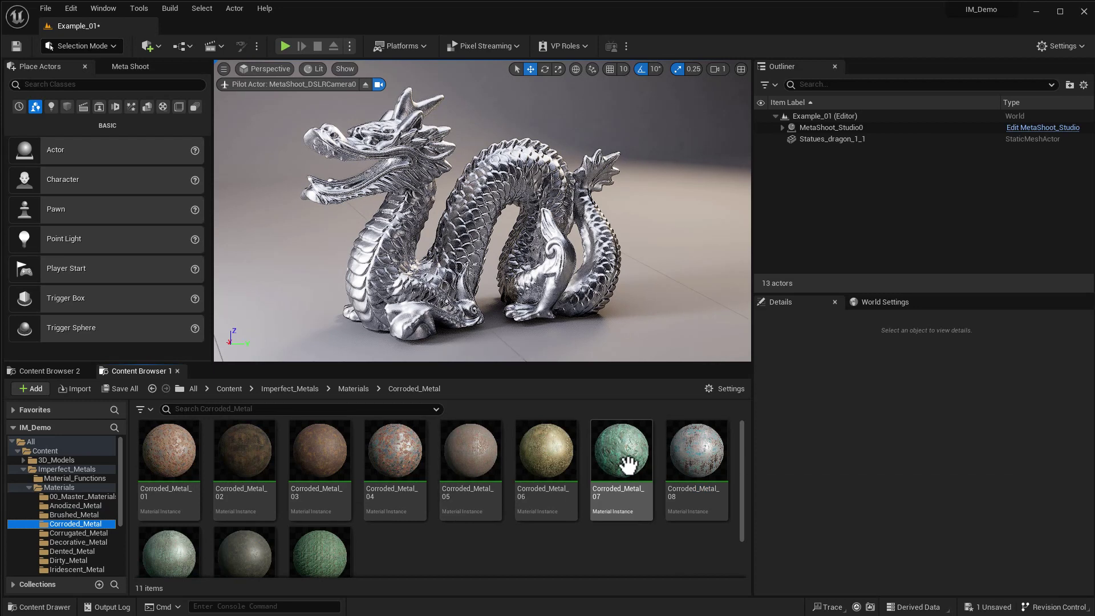
{"action": "left_click_drag", "start_coordinate": [171, 546], "coordinate": [431, 298]}
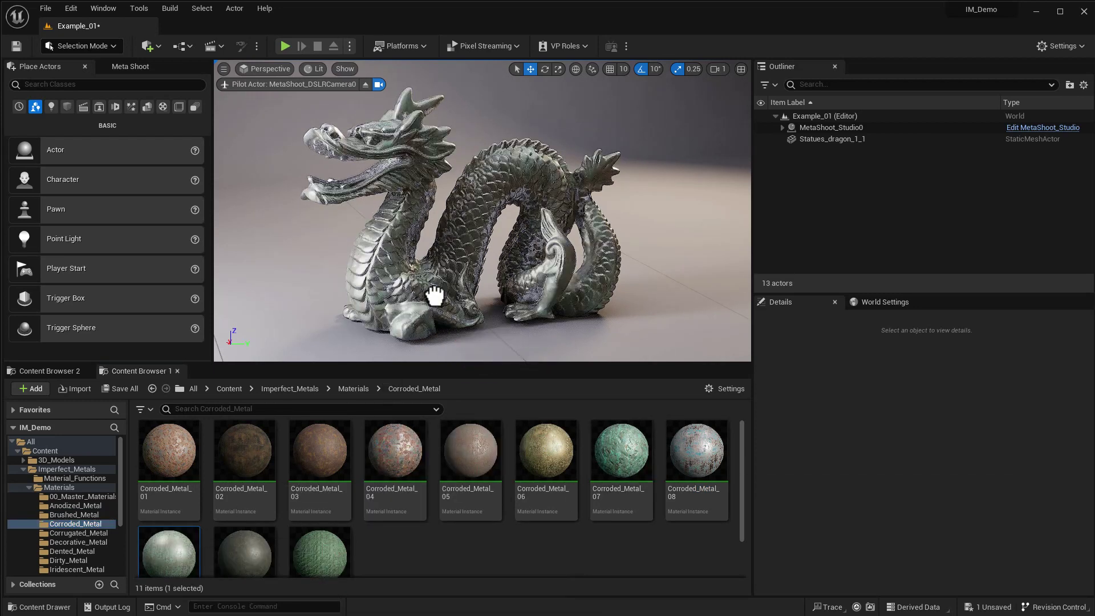
{"action": "scroll", "coordinate": [360, 264], "scroll_direction": "up", "scroll_amount": 5}
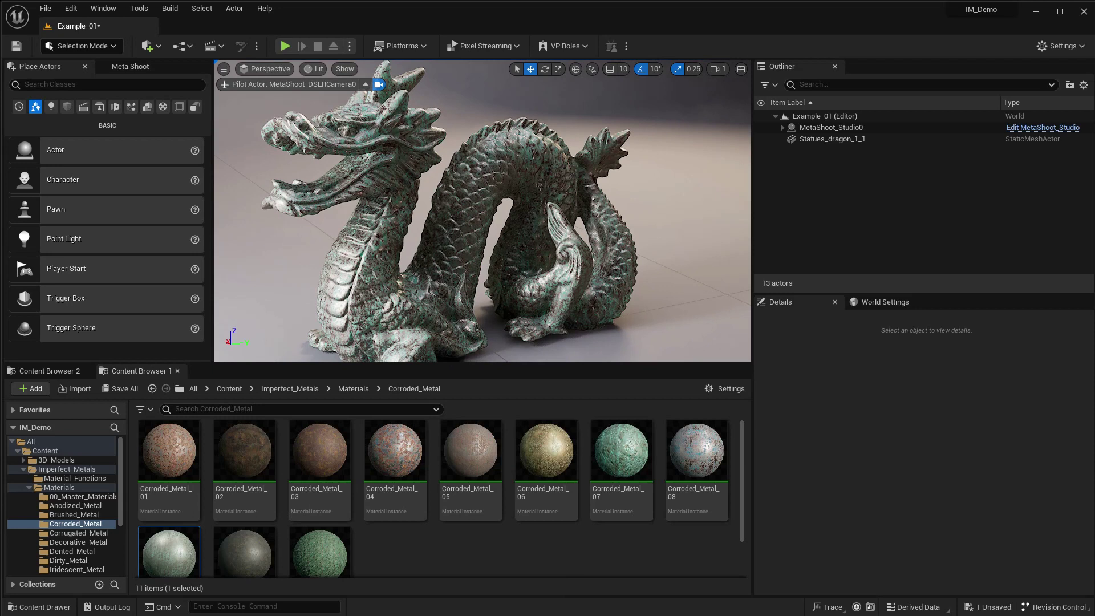
{"action": "scroll", "coordinate": [359, 263], "scroll_direction": "down", "scroll_amount": 1}
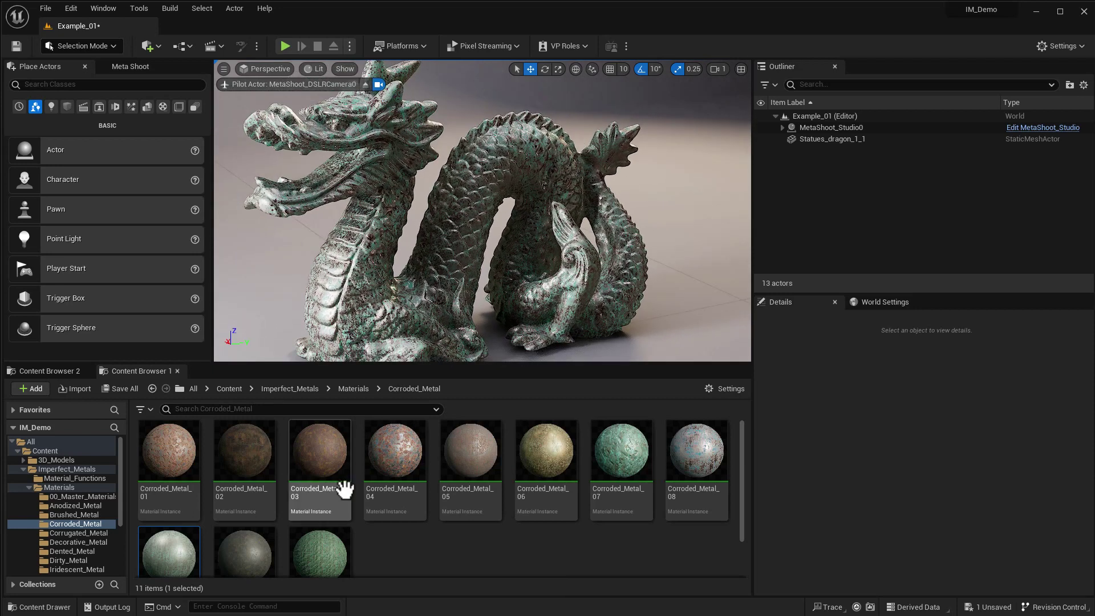
- Open the Corroded_Metal_09 material instance beside the dragon and set its Texture Scaling to 2
{"action": "double_click", "coordinate": [182, 559]}
{"action": "left_click_drag", "start_coordinate": [706, 63], "coordinate": [902, 46]}
{"action": "left_click_drag", "start_coordinate": [902, 167], "coordinate": [1003, 167]}
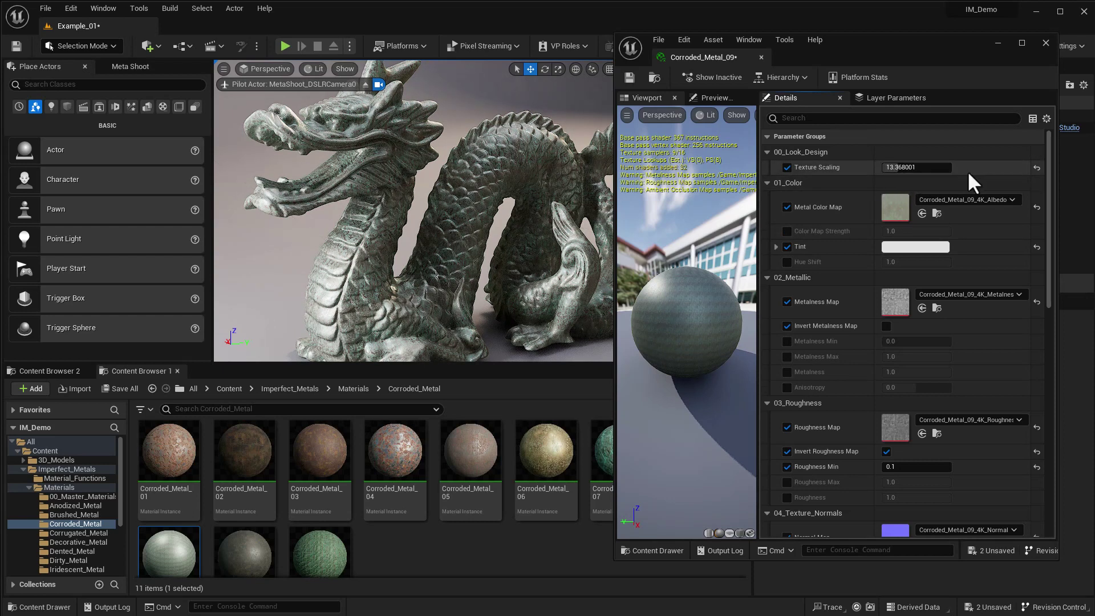
{"action": "type", "text": "2"}
{"action": "key", "text": "Return"}
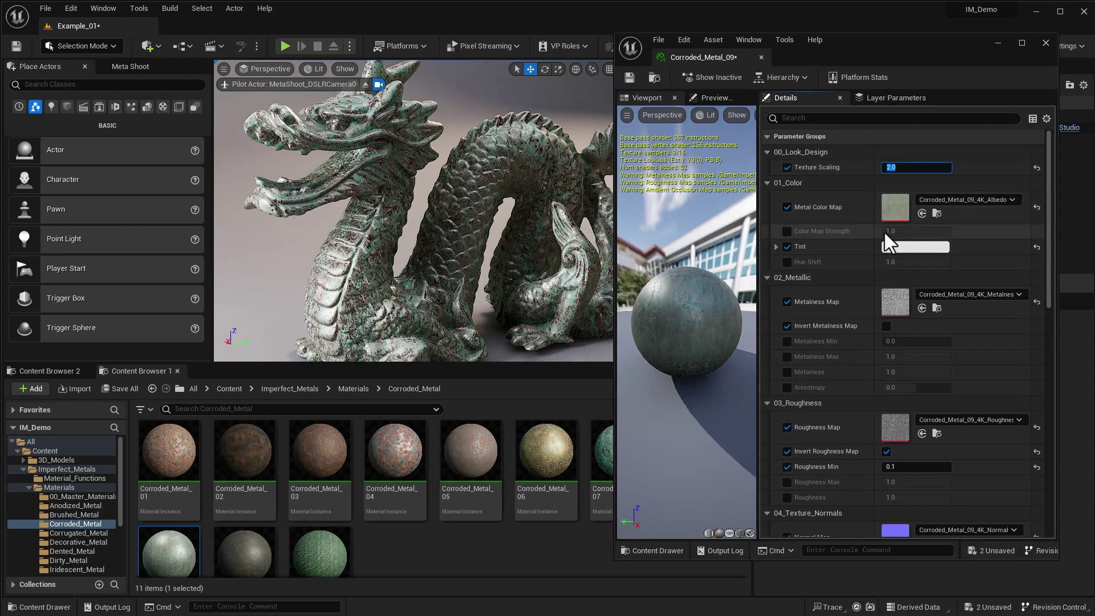
- Enable Color Map Strength on Corroded_Metal_09, try a value of about 0.26, and set it to 1
{"action": "left_click", "coordinate": [786, 231]}
{"action": "left_click_drag", "start_coordinate": [923, 231], "coordinate": [902, 231]}
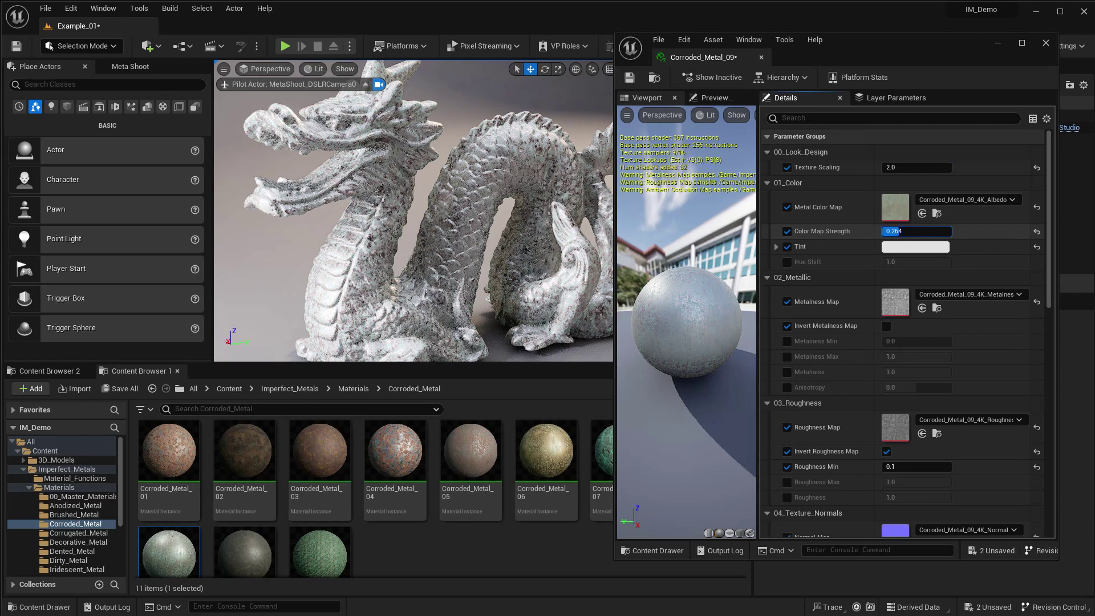
{"action": "type", "text": "1"}
{"action": "key", "text": "Return"}
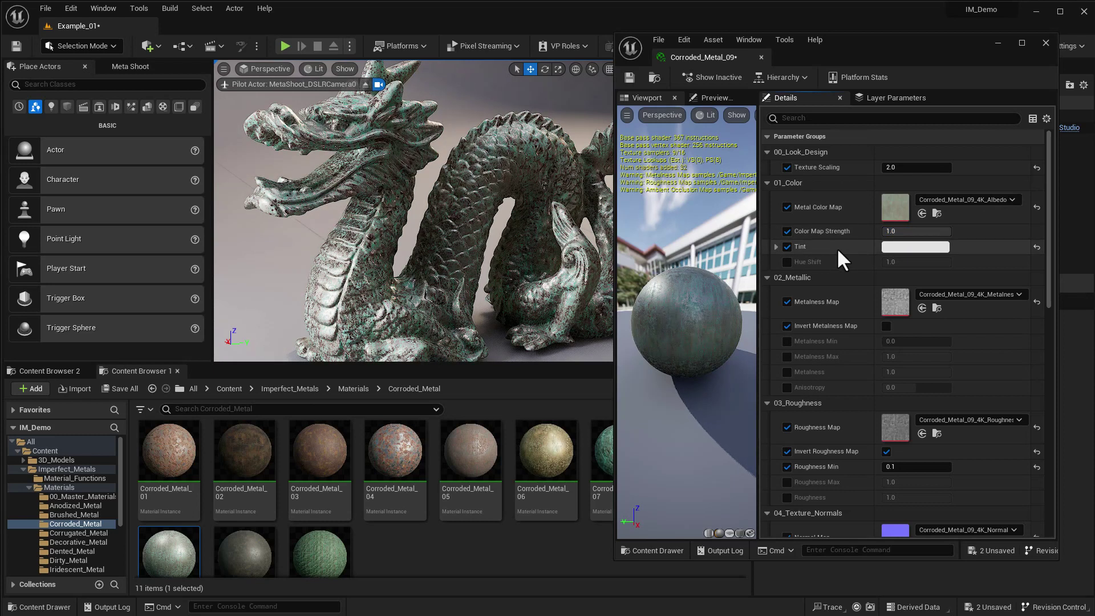
- Try a purple Tint on Corroded_Metal_09 and cancel the color change
{"action": "left_click", "coordinate": [894, 247]}
{"action": "left_click_drag", "start_coordinate": [986, 260], "coordinate": [887, 220]}
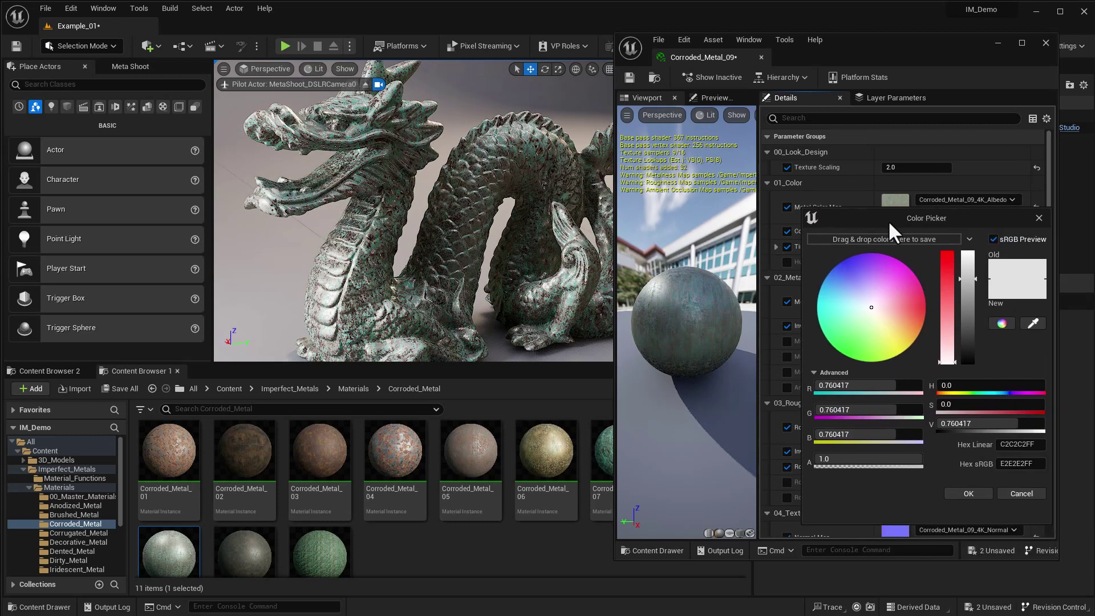
{"action": "left_click", "coordinate": [887, 261]}
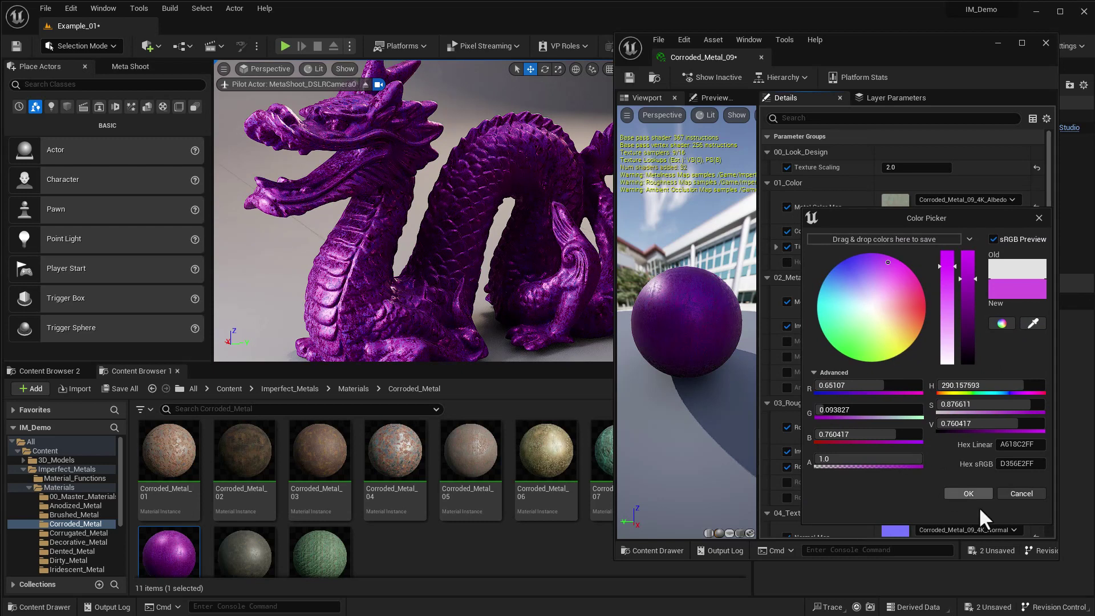
{"action": "left_click", "coordinate": [1018, 494]}
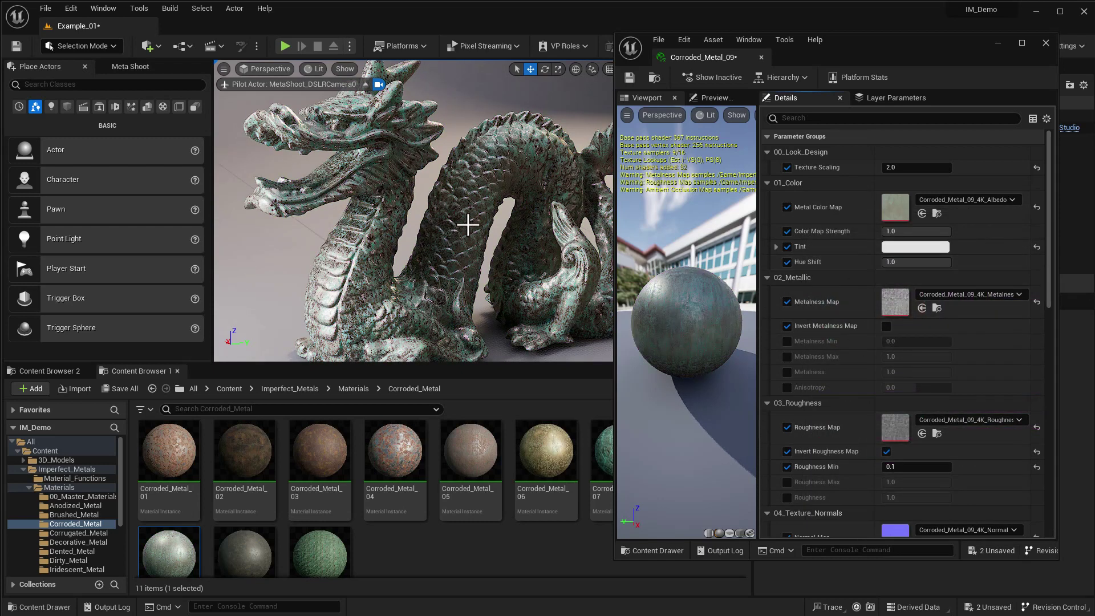
- Try a Hue Shift of 0.4 on the Corroded_Metal_09 material instance
{"action": "left_click", "coordinate": [903, 262]}
{"action": "type", "text": "0.4"}
{"action": "key", "text": "Return"}
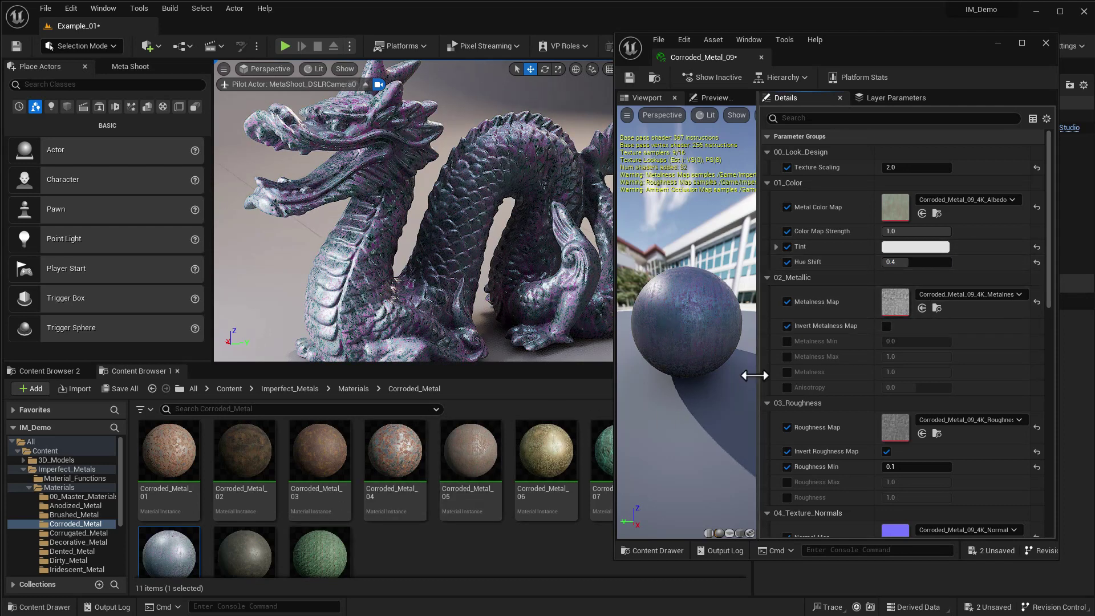
- Apply Brushed_Metal_02 to the dragon statue and change the material instance's Tint to purple
{"action": "left_click", "coordinate": [81, 515]}
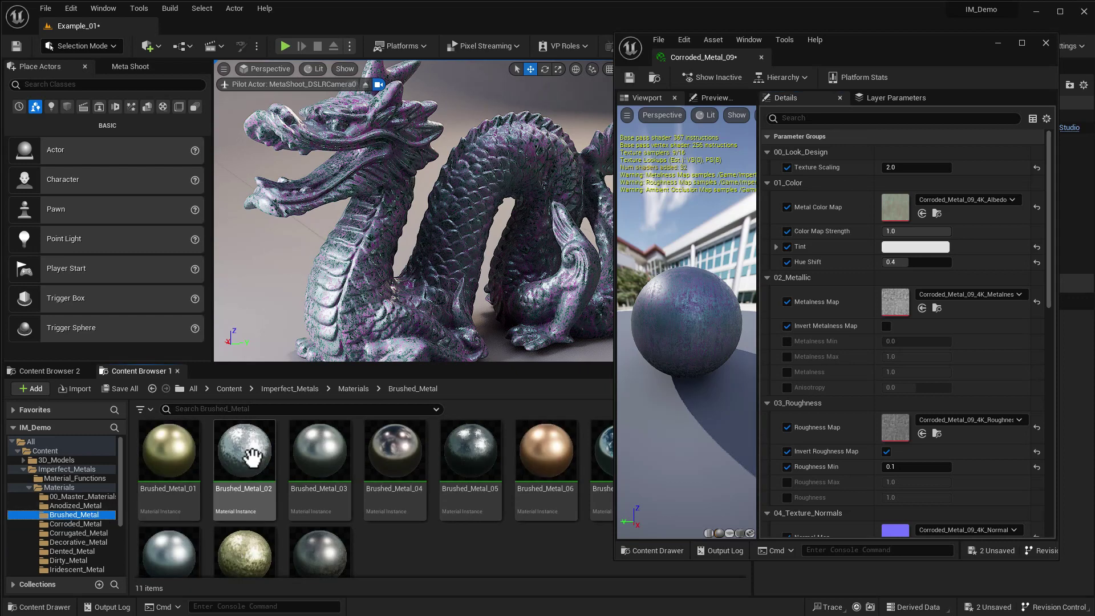
{"action": "mouse_move", "coordinate": [252, 456]}
{"action": "left_mouse_down"}
{"action": "mouse_move", "coordinate": [296, 419]}
{"action": "mouse_move", "coordinate": [333, 303]}
{"action": "left_mouse_up"}
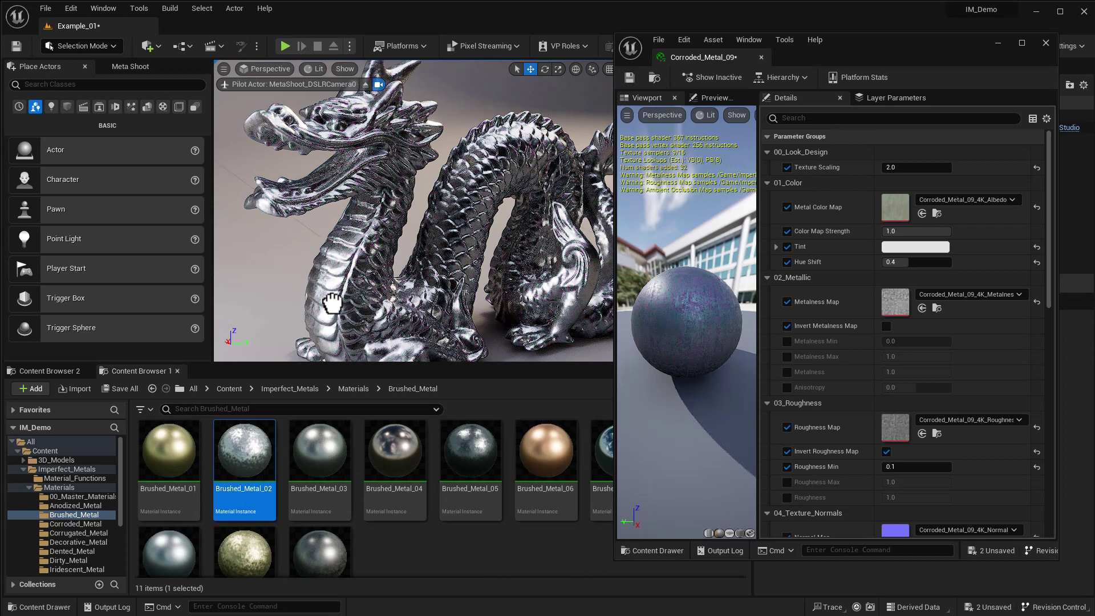
{"action": "double_click", "coordinate": [241, 456]}
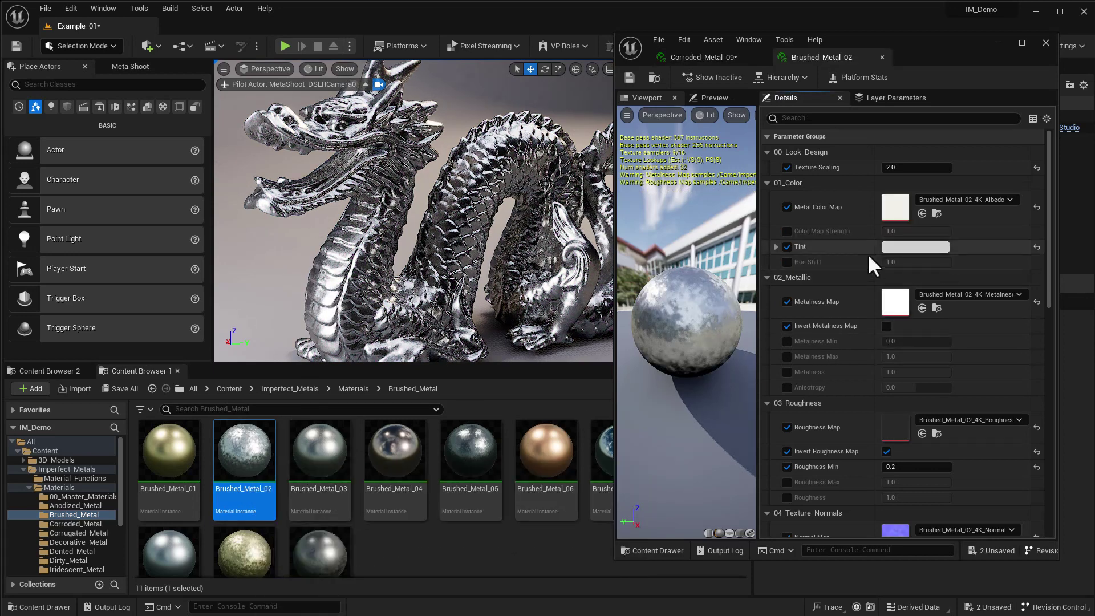
{"action": "left_click", "coordinate": [891, 248]}
{"action": "left_click", "coordinate": [981, 307]}
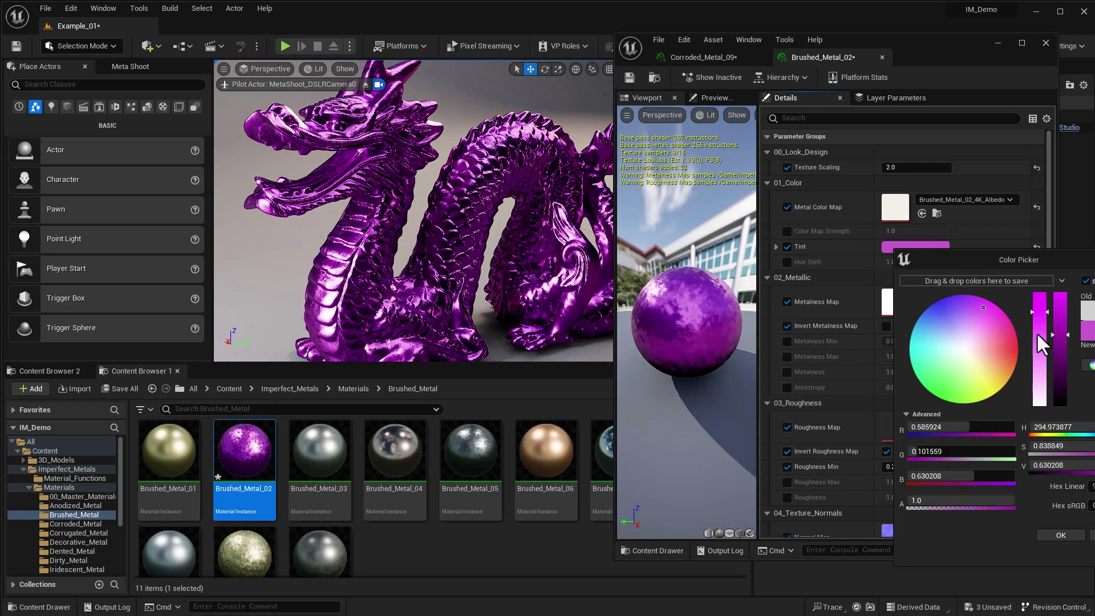
- Reapply Corroded_Metal_09 to the dragon statue and set its Hue Shift back to 1
{"action": "left_click", "coordinate": [75, 523]}
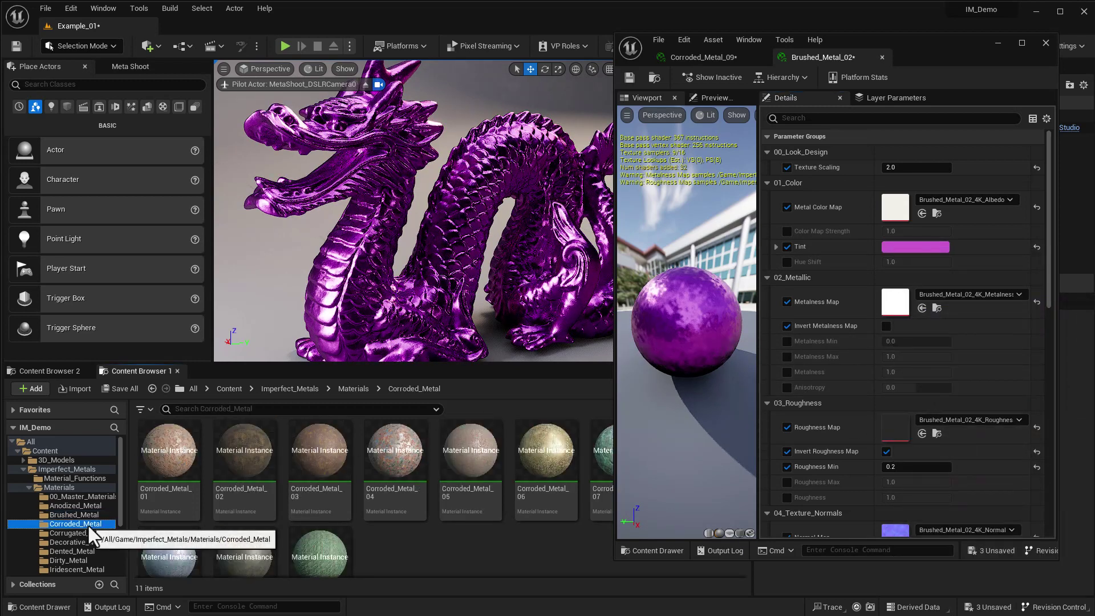
{"action": "left_click_drag", "start_coordinate": [161, 554], "coordinate": [357, 331]}
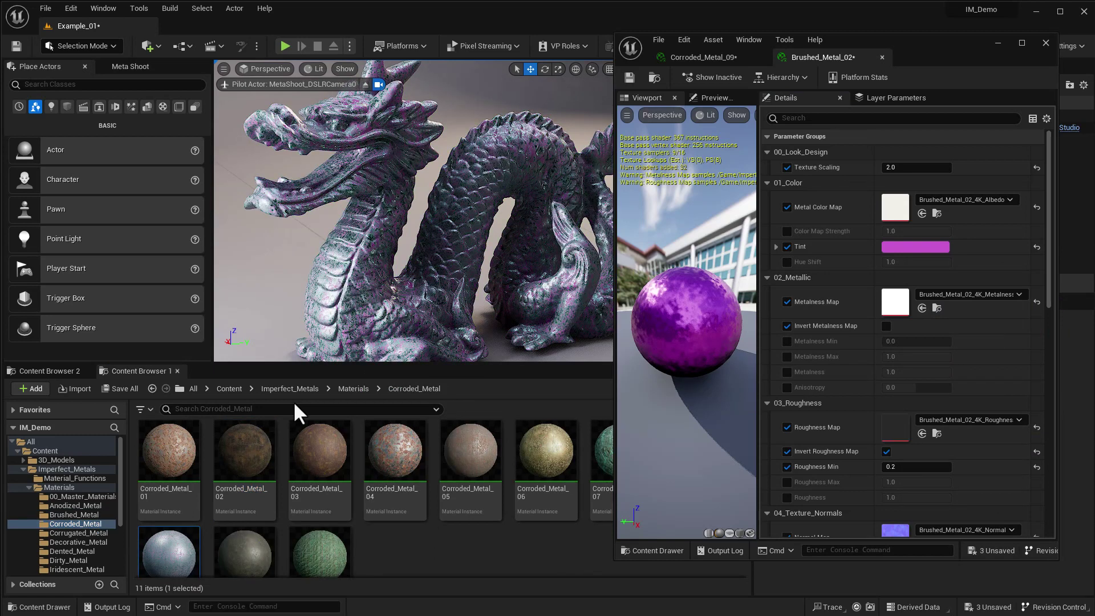
{"action": "double_click", "coordinate": [170, 550]}
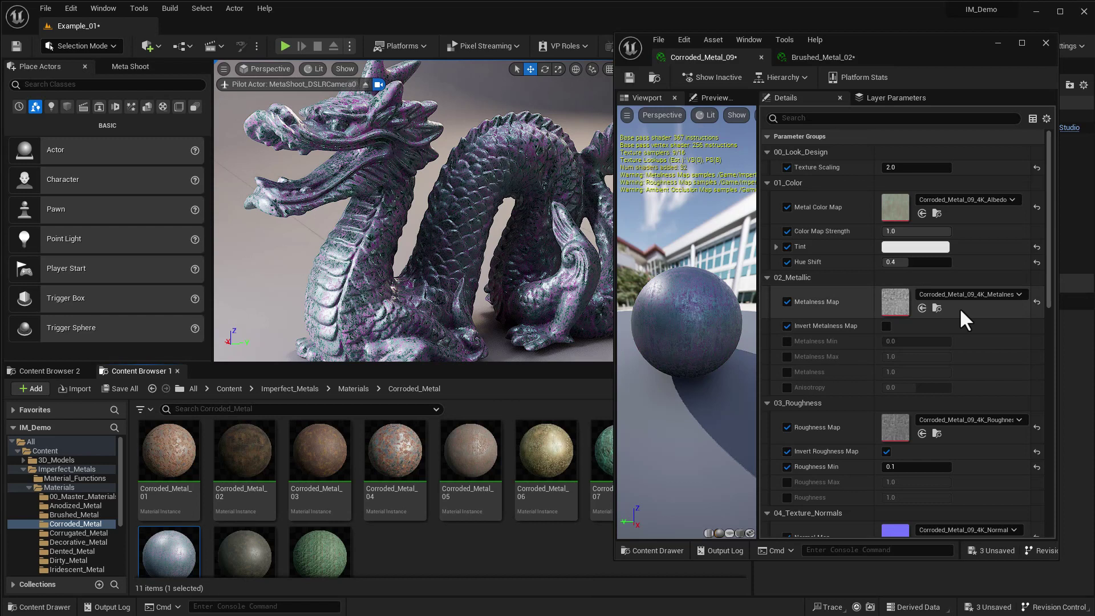
{"action": "left_click_drag", "start_coordinate": [907, 264], "coordinate": [1038, 259]}
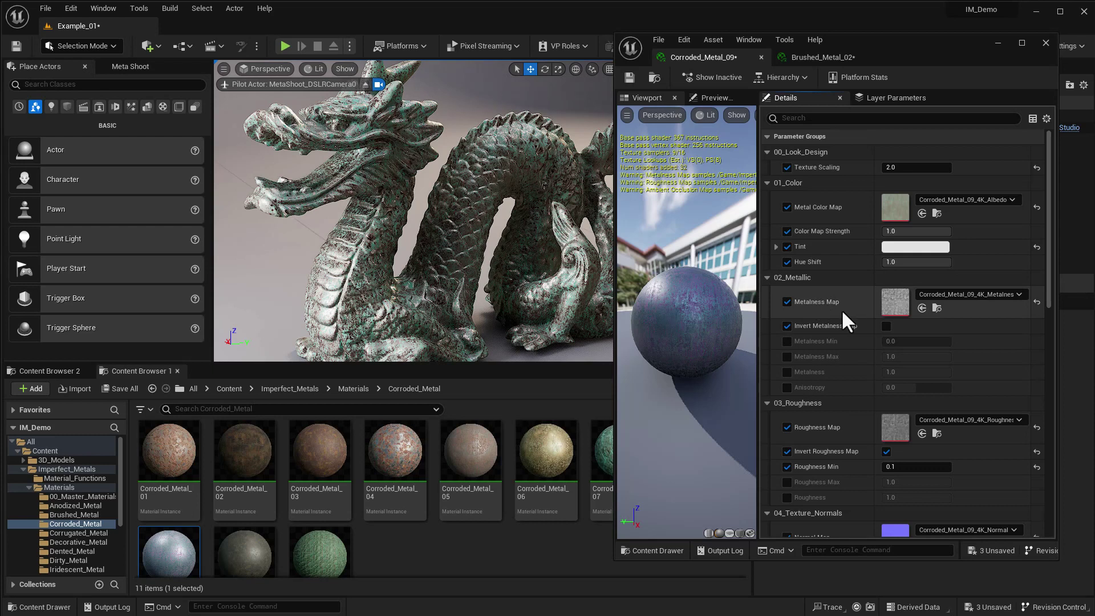
- Try Invert Metalness Map on Corroded_Metal_09, turn it off again, and enable the Metalness Min and Metalness Max overrides
{"action": "left_click", "coordinate": [883, 327]}
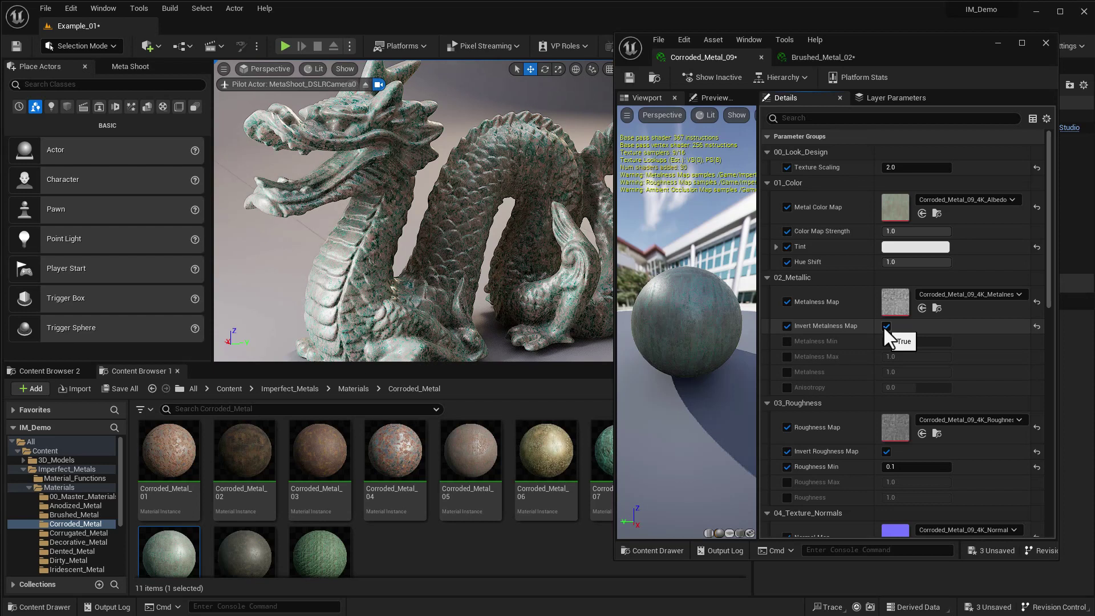
{"action": "left_click", "coordinate": [886, 326]}
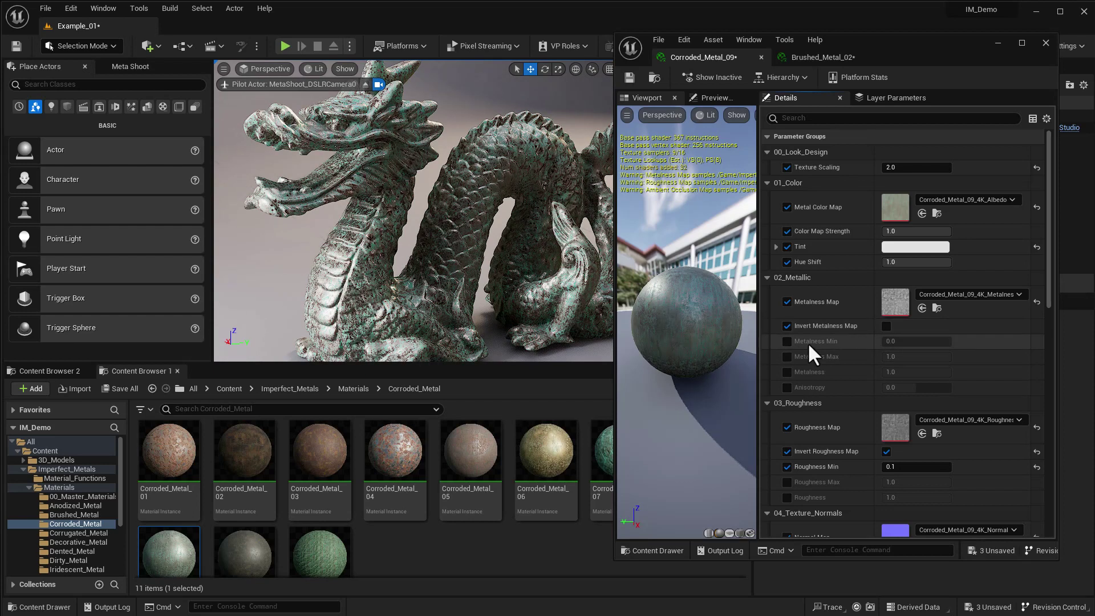
{"action": "left_click", "coordinate": [785, 341]}
{"action": "mouse_move", "coordinate": [893, 342]}
{"action": "left_mouse_down"}
{"action": "mouse_move", "coordinate": [933, 342]}
{"action": "mouse_move", "coordinate": [882, 342]}
{"action": "left_mouse_up"}
{"action": "left_click", "coordinate": [788, 356]}
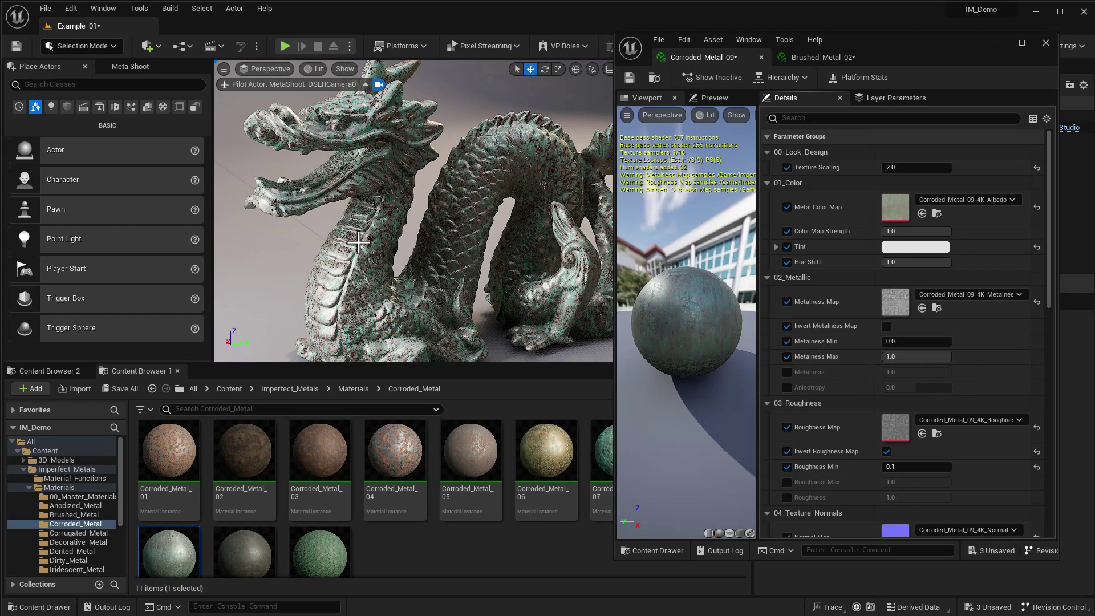
- Try a Metalness Max of 0.568 and a Metalness of about 0.1 on Corroded_Metal_09 in turn, restoring each to 1
{"action": "left_click_drag", "start_coordinate": [878, 357], "coordinate": [854, 356]}
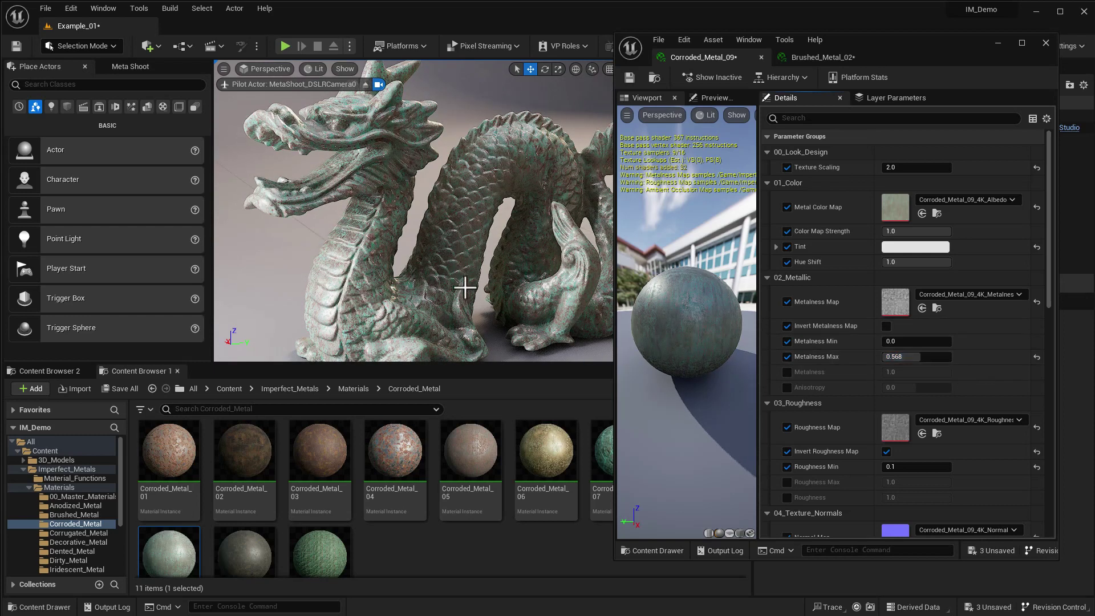
{"action": "key", "text": "ctrl+z"}
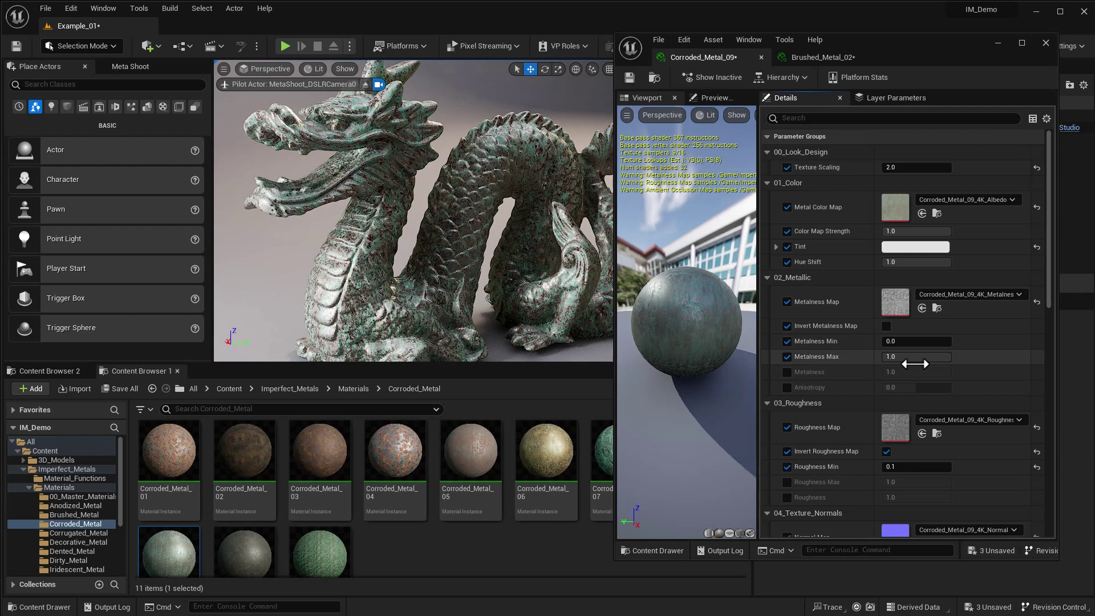
{"action": "left_click", "coordinate": [912, 372]}
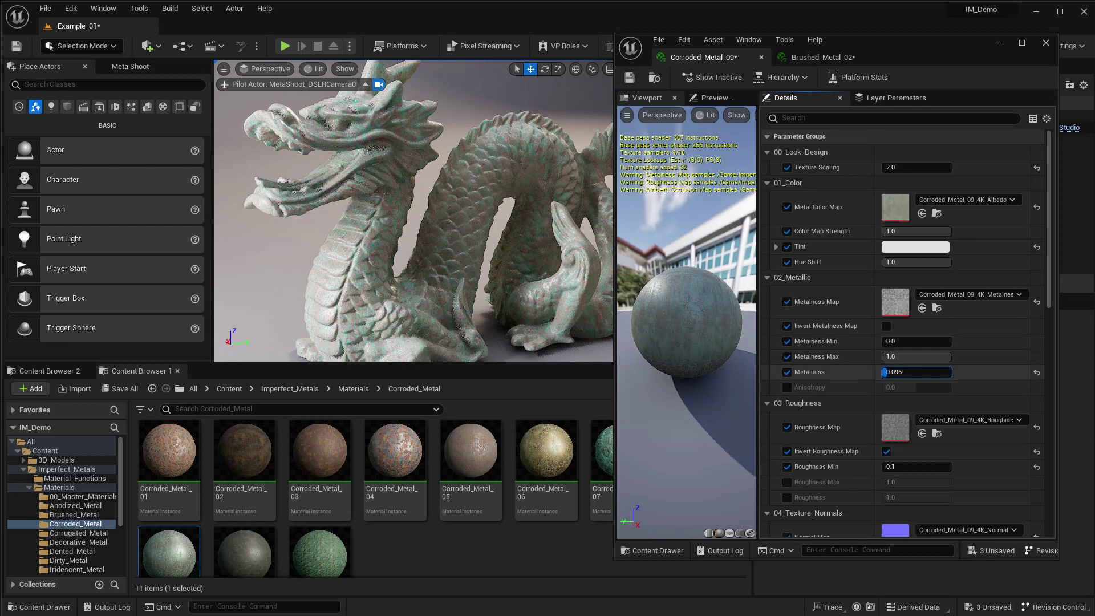
{"action": "key", "text": "Return"}
- Apply Brushed_Metal_03 to the dragon statue and open its material instance
{"action": "left_click", "coordinate": [60, 513]}
{"action": "left_click", "coordinate": [319, 456]}
{"action": "left_click_drag", "start_coordinate": [333, 442], "coordinate": [343, 291]}
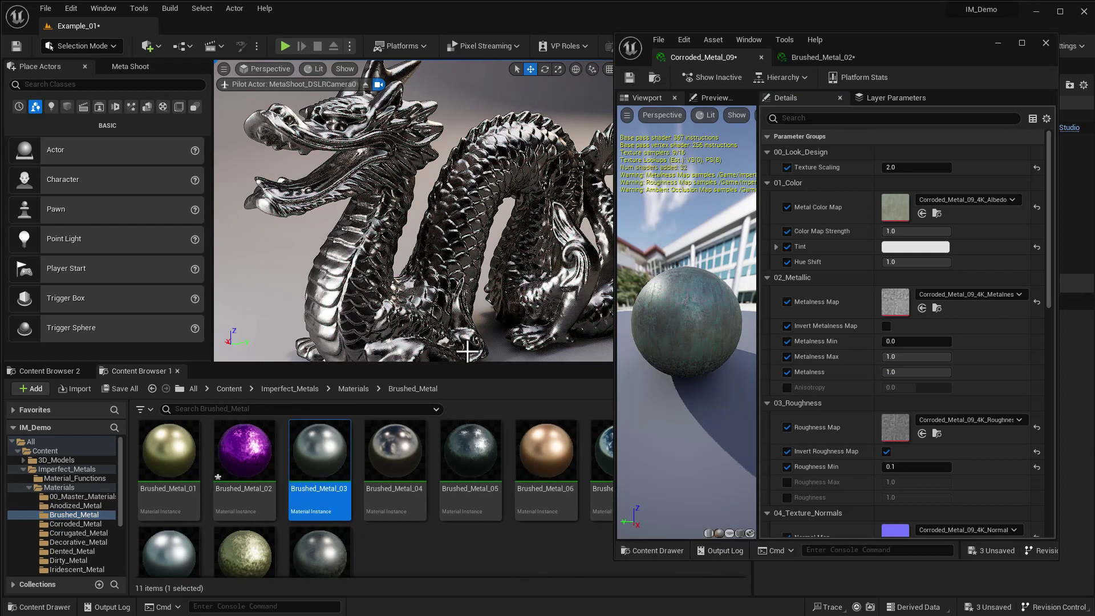
{"action": "double_click", "coordinate": [313, 452]}
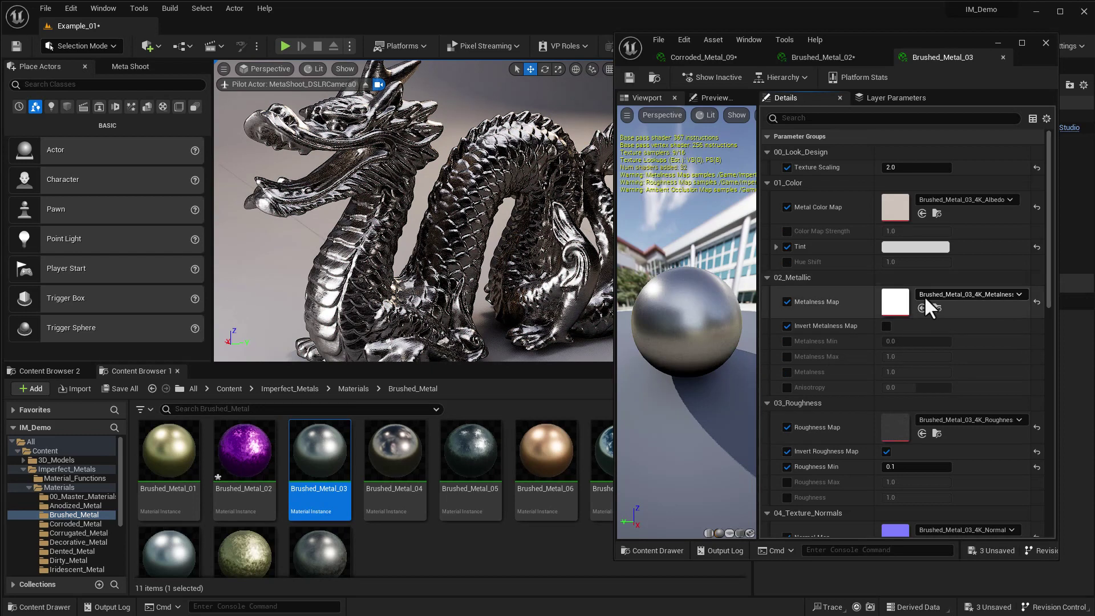
- Try a higher Anisotropy of about 0.6 on Brushed_Metal_03 and reset it to its default
{"action": "left_click", "coordinate": [924, 390]}
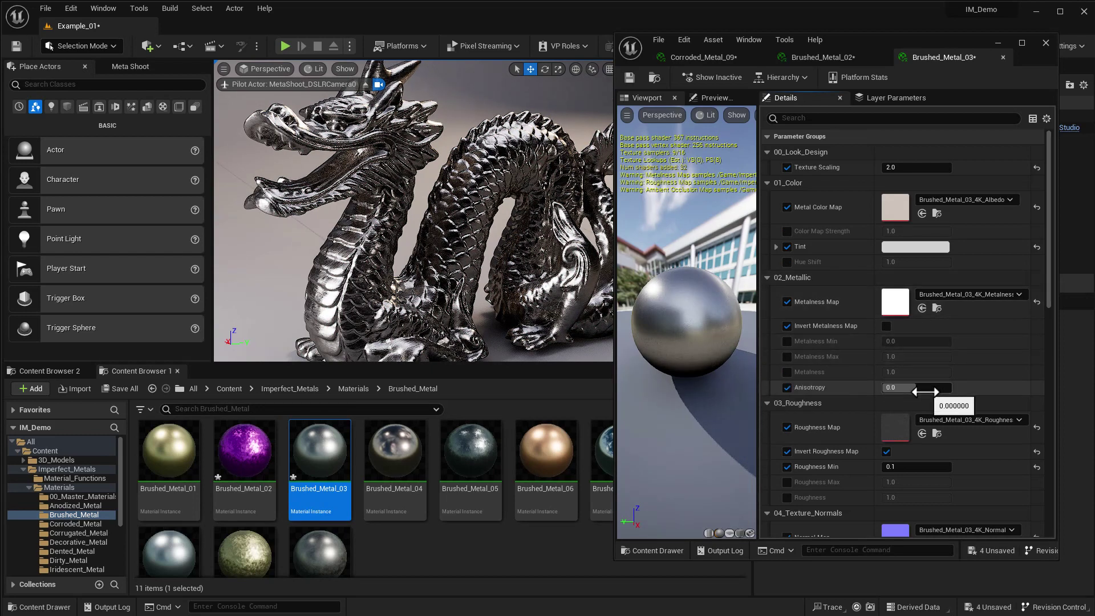
{"action": "mouse_move", "coordinate": [925, 391]}
{"action": "left_mouse_down"}
{"action": "mouse_move", "coordinate": [886, 391]}
{"action": "mouse_move", "coordinate": [925, 389]}
{"action": "left_mouse_up"}
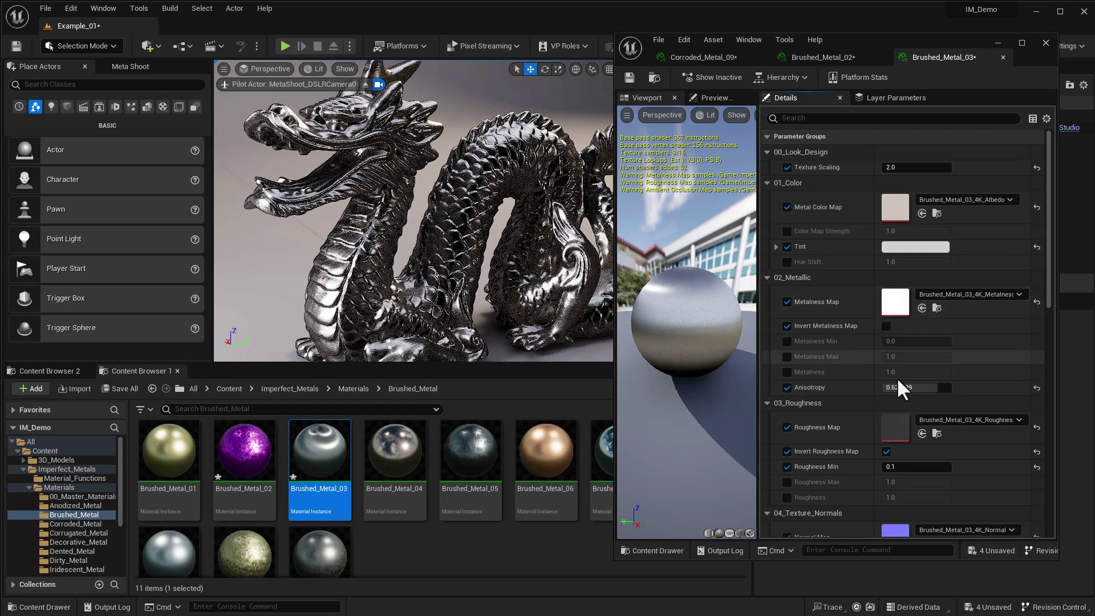
{"action": "left_click", "coordinate": [1035, 387]}
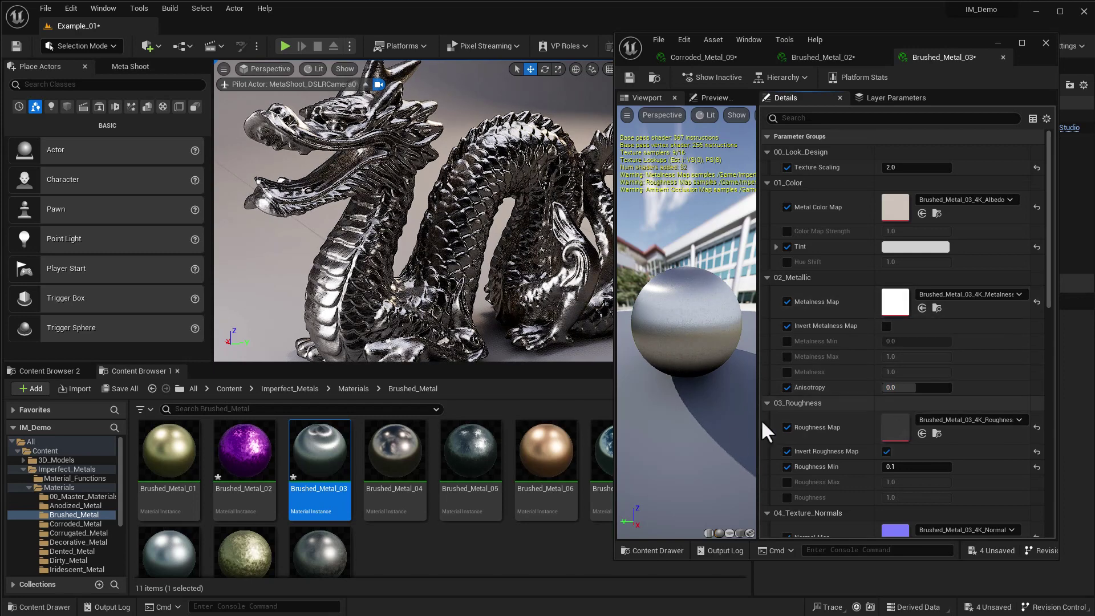
- Put Corroded_Metal_09 back on the dragon statue and return to its material instance settings
{"action": "left_click", "coordinate": [74, 523]}
{"action": "left_click_drag", "start_coordinate": [167, 550], "coordinate": [367, 293]}
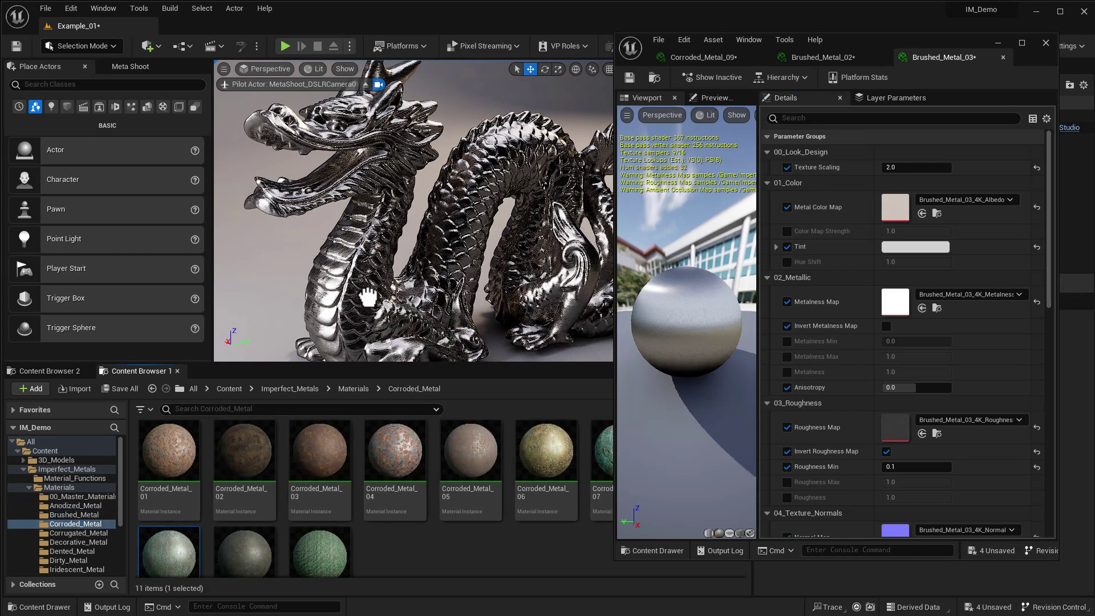
{"action": "double_click", "coordinate": [171, 551]}
- Enable the Roughness override at 1 on Corroded_Metal_09, try Roughness Min at 0.5 and 0, and set it to 0.15
{"action": "scroll", "coordinate": [975, 420], "scroll_direction": "down", "scroll_amount": 3}
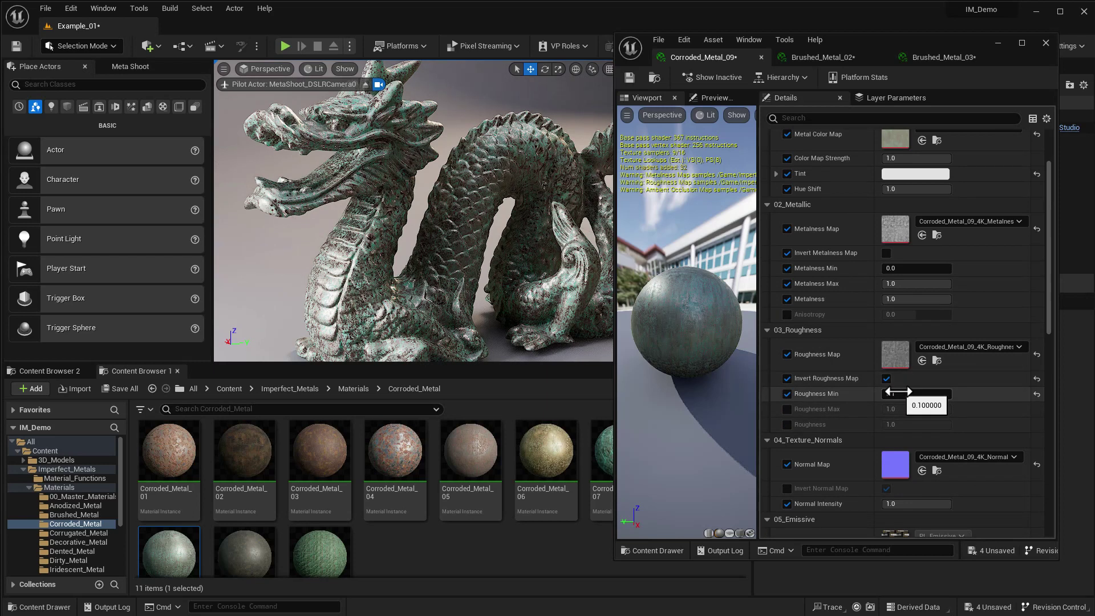
{"action": "left_click", "coordinate": [786, 424]}
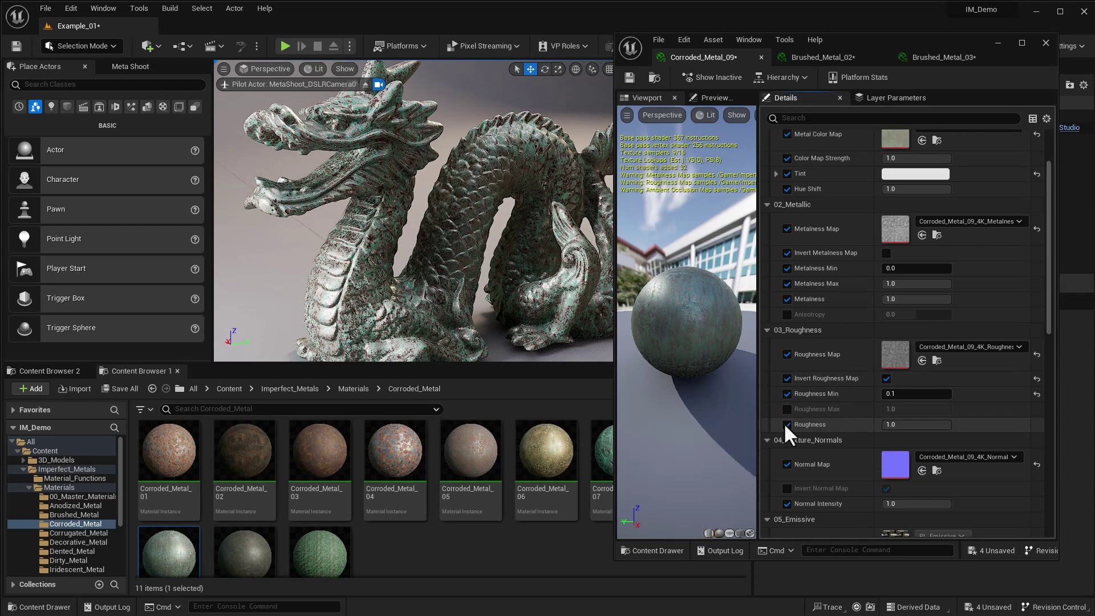
{"action": "left_click_drag", "start_coordinate": [912, 424], "coordinate": [941, 424]}
{"action": "mouse_move", "coordinate": [889, 394]}
{"action": "left_mouse_down"}
{"action": "mouse_move", "coordinate": [925, 393]}
{"action": "mouse_move", "coordinate": [905, 394]}
{"action": "left_mouse_up"}
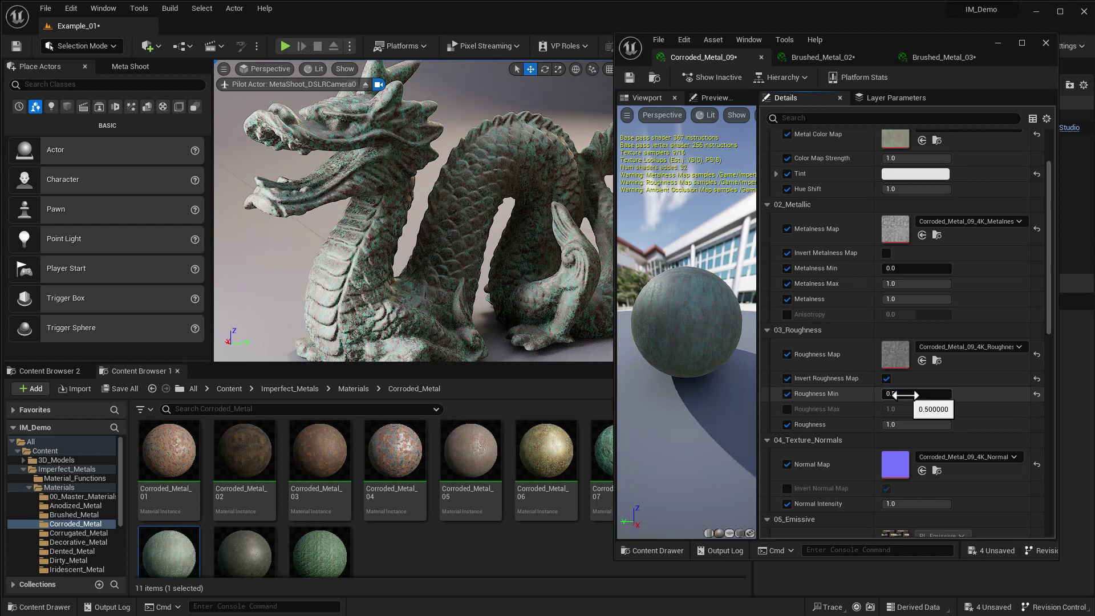
{"action": "left_click_drag", "start_coordinate": [1015, 405], "coordinate": [921, 395]}
{"action": "left_click", "coordinate": [920, 393]}
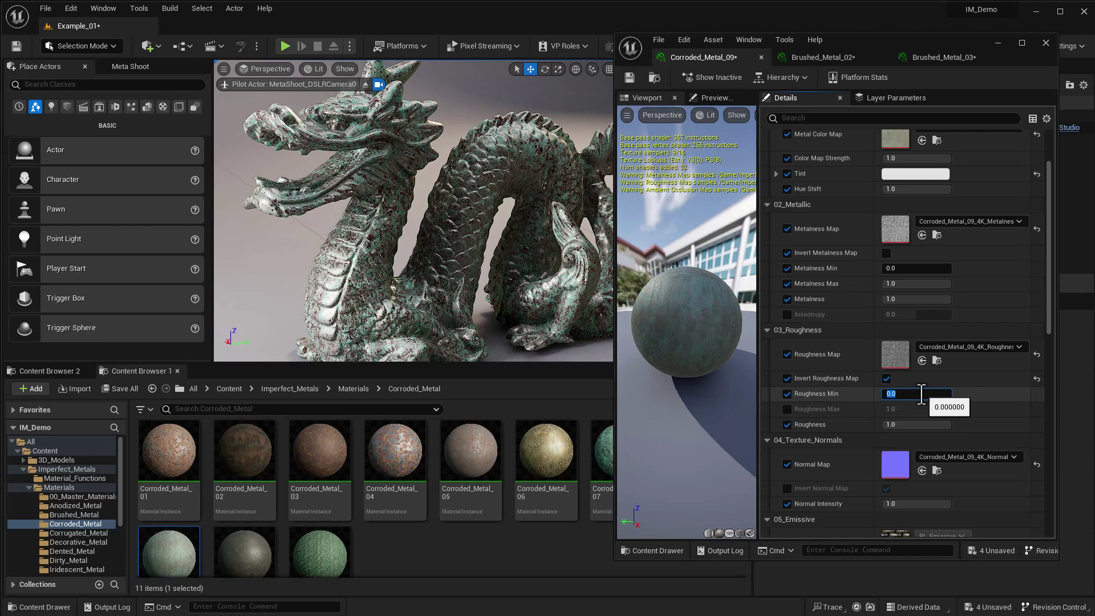
{"action": "type", "text": ".15"}
{"action": "key", "text": "Return"}
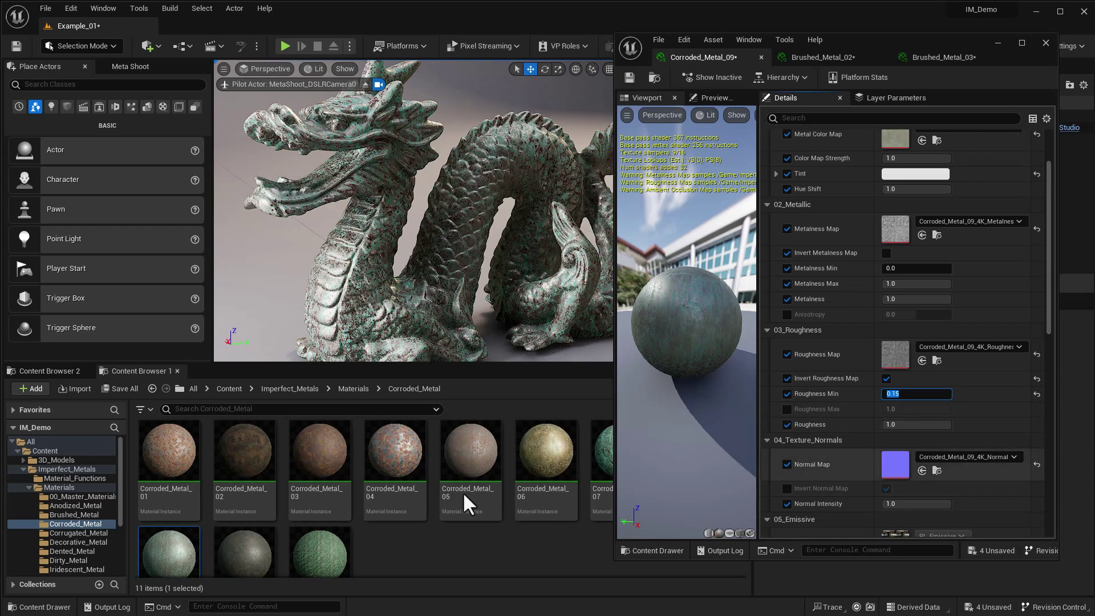
- Apply Decorative_Metal_02 from the Decorative_Metal folder to the dragon statue and open its material instance
{"action": "left_click", "coordinate": [80, 542]}
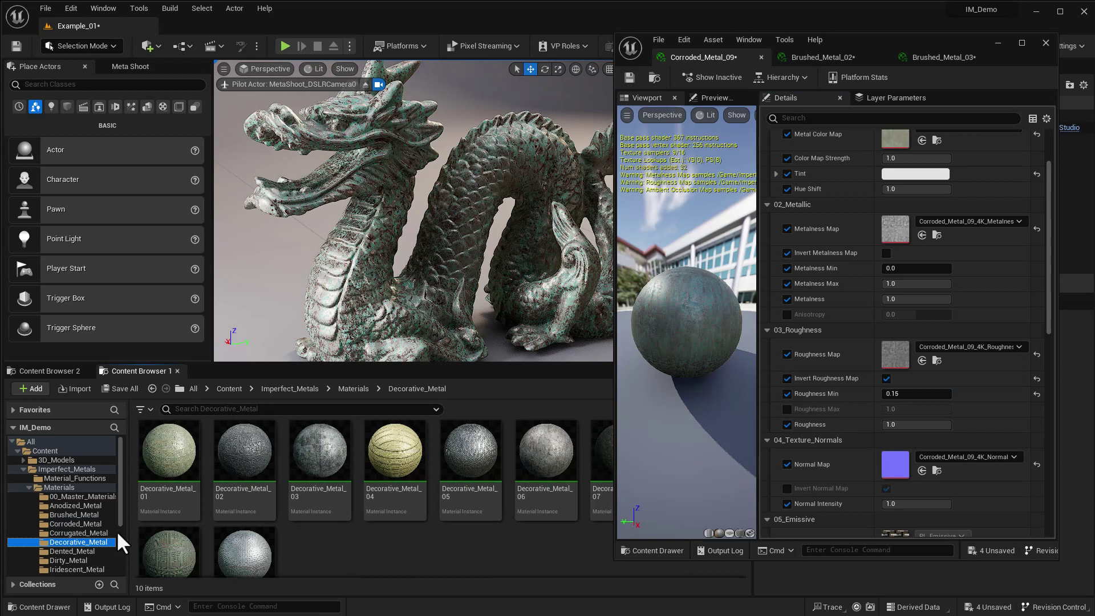
{"action": "left_click", "coordinate": [239, 456]}
{"action": "left_click_drag", "start_coordinate": [247, 459], "coordinate": [347, 308]}
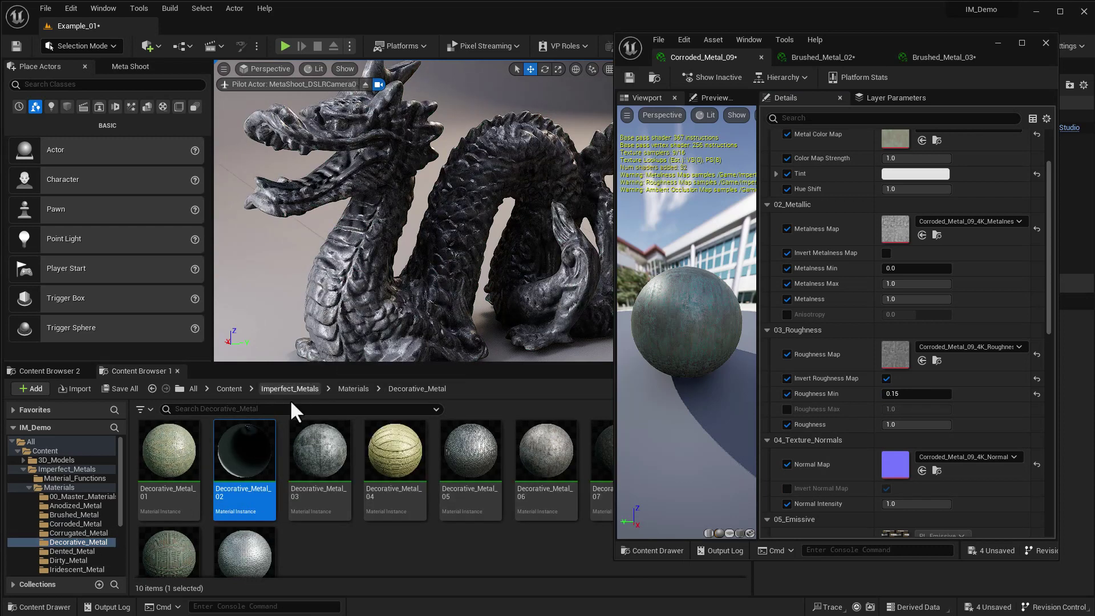
{"action": "double_click", "coordinate": [258, 457]}
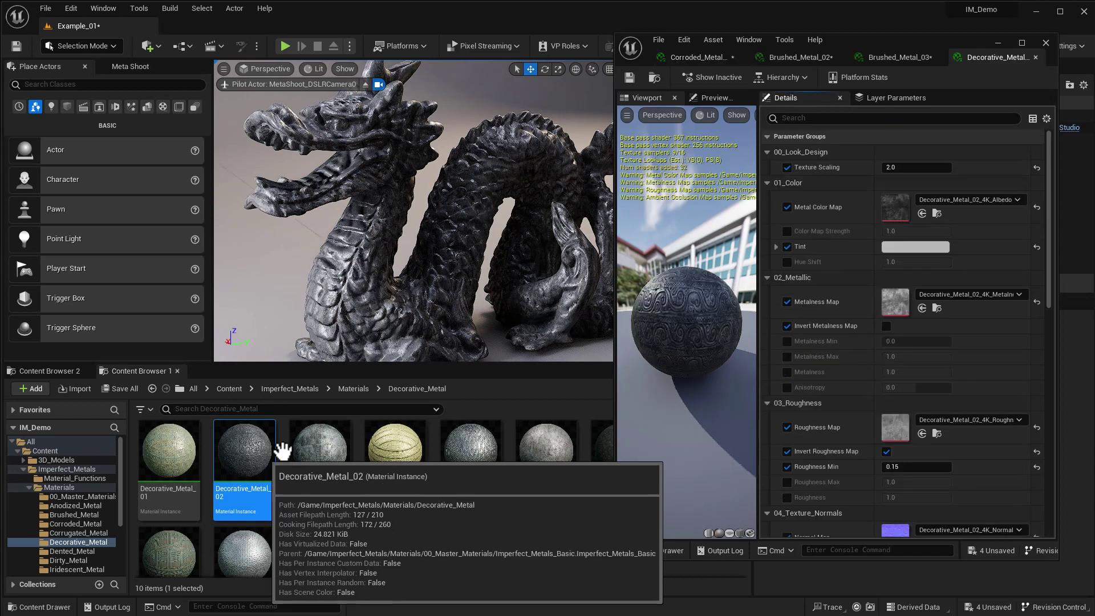
- Try a Texture Scaling of 4 on Decorative_Metal_02 and raise it to 5
{"action": "left_click", "coordinate": [894, 168]}
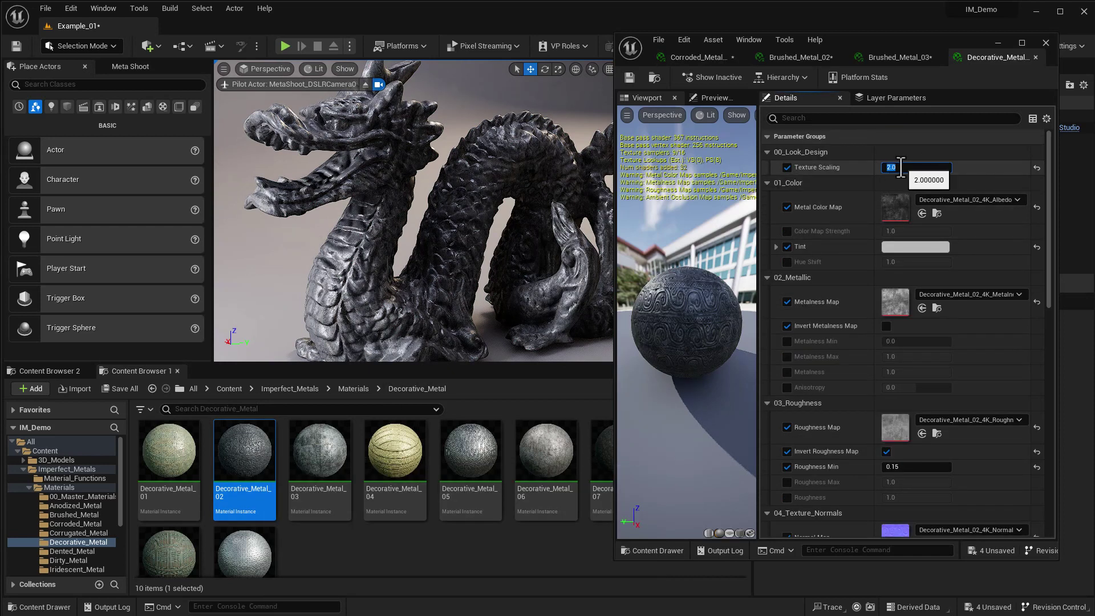
{"action": "type", "text": "4"}
{"action": "key", "text": "Return"}
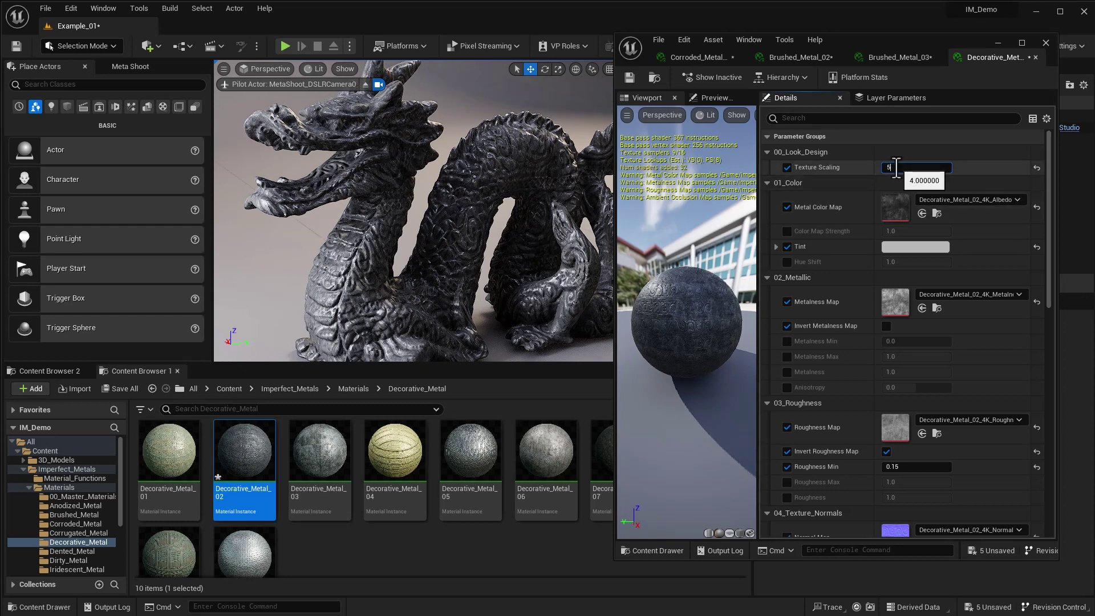
{"action": "key", "text": "Return"}
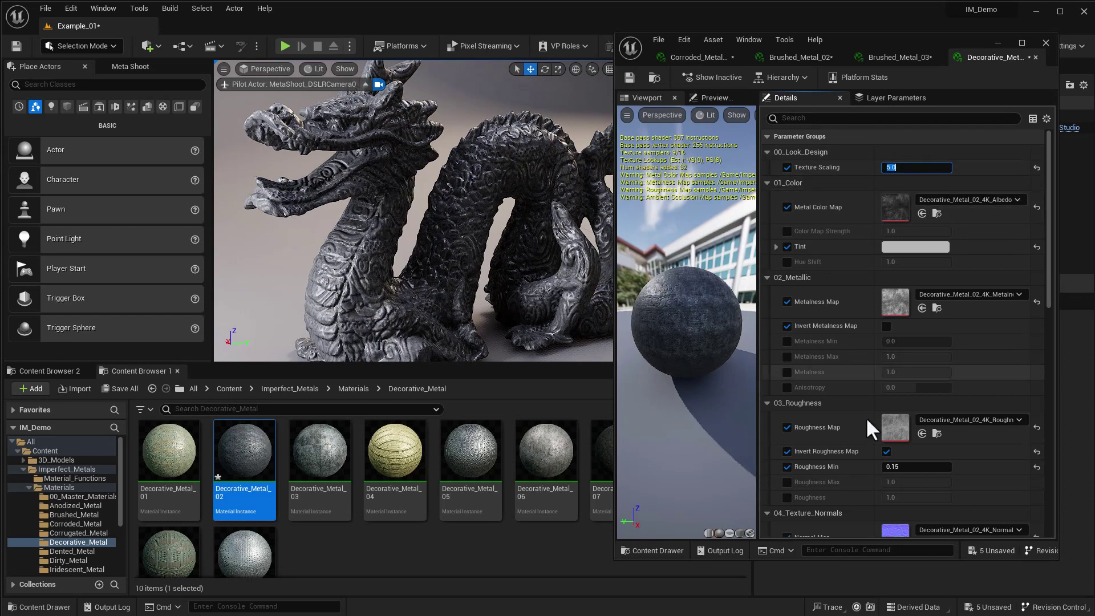
- Try a Normal Intensity of 2 on Decorative_Metal_02 and raise it to 5
{"action": "scroll", "coordinate": [949, 456], "scroll_direction": "down", "scroll_amount": 4}
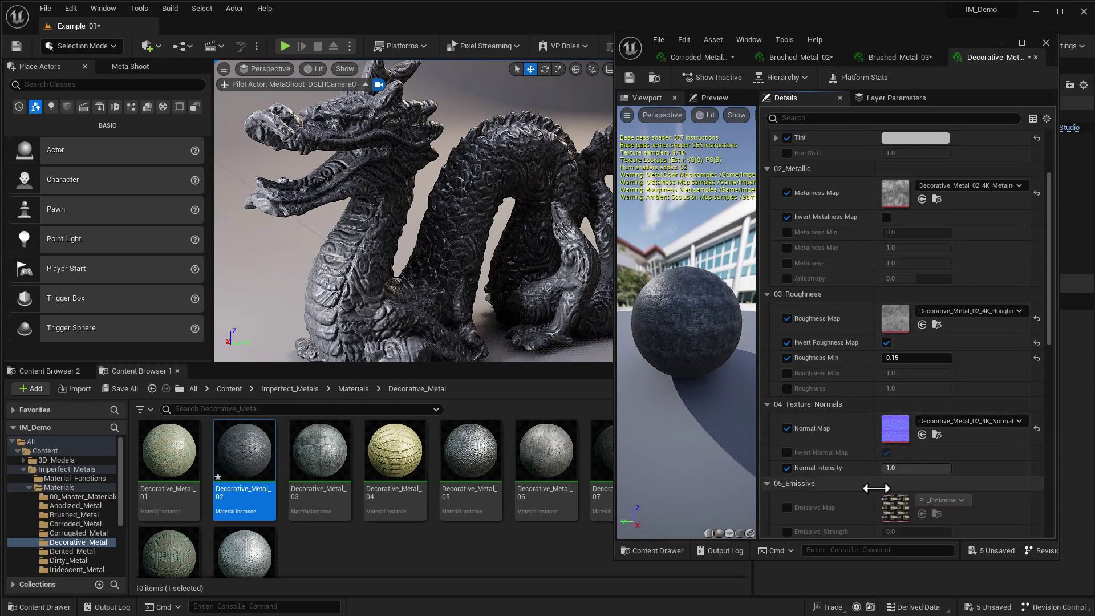
{"action": "left_click", "coordinate": [944, 467]}
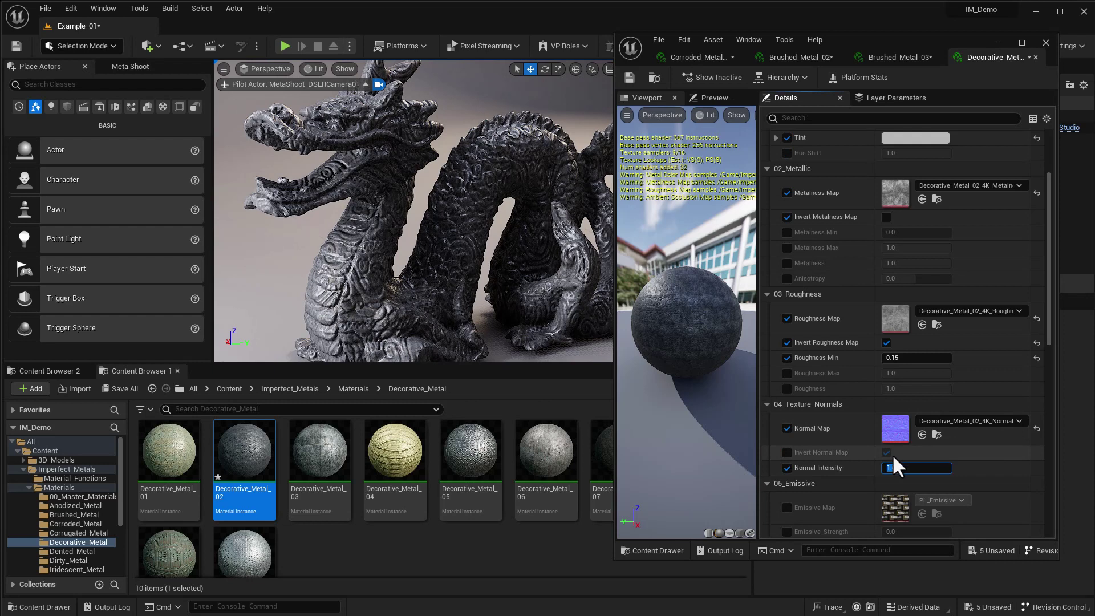
{"action": "key", "text": "Return"}
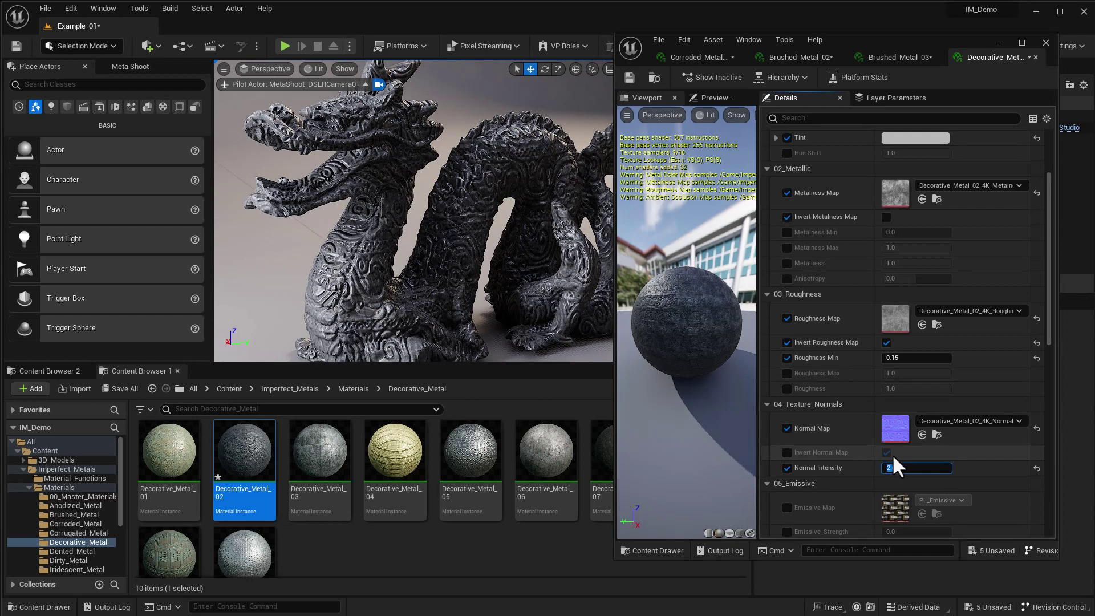
{"action": "type", "text": "5"}
{"action": "key", "text": "Return"}
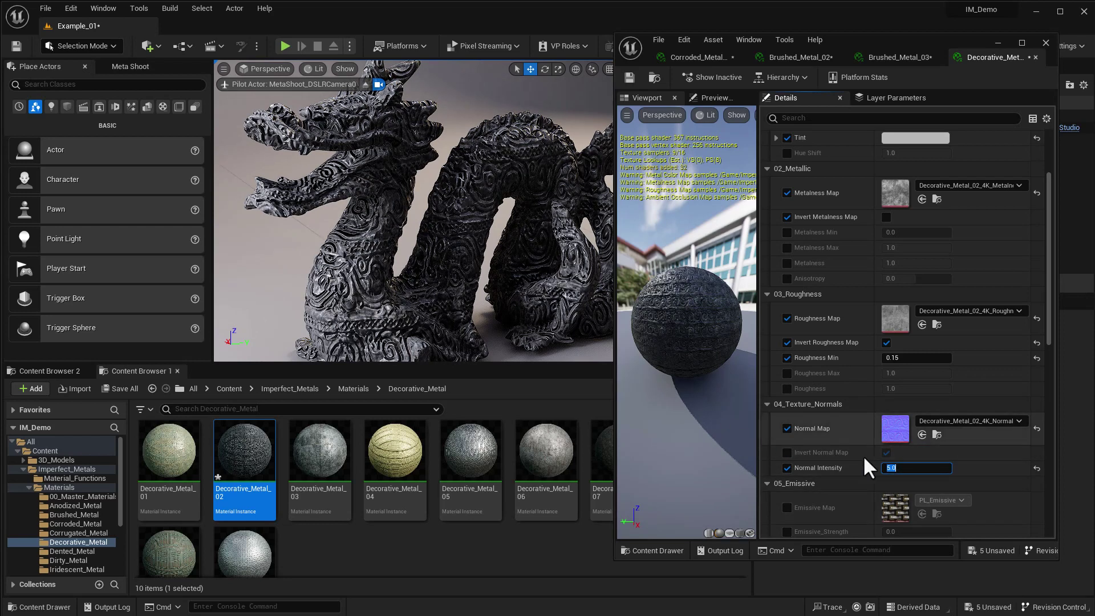
- Apply Dented_Metal_09 from the Dented_Metal folder to the dragon statue and open its material instance
{"action": "left_click", "coordinate": [73, 551]}
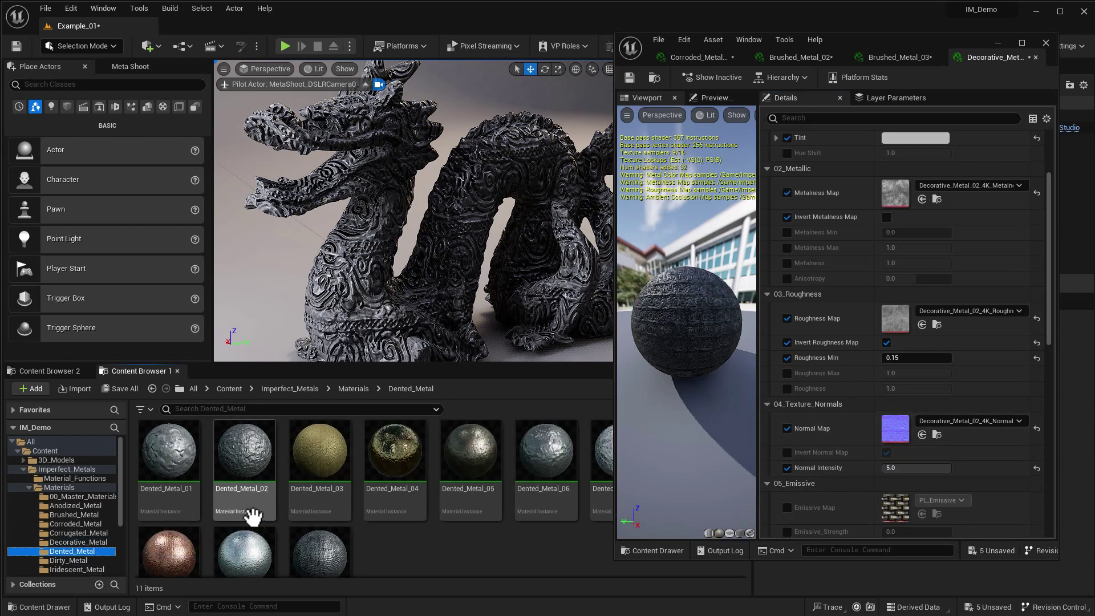
{"action": "left_click_drag", "start_coordinate": [164, 553], "coordinate": [327, 308]}
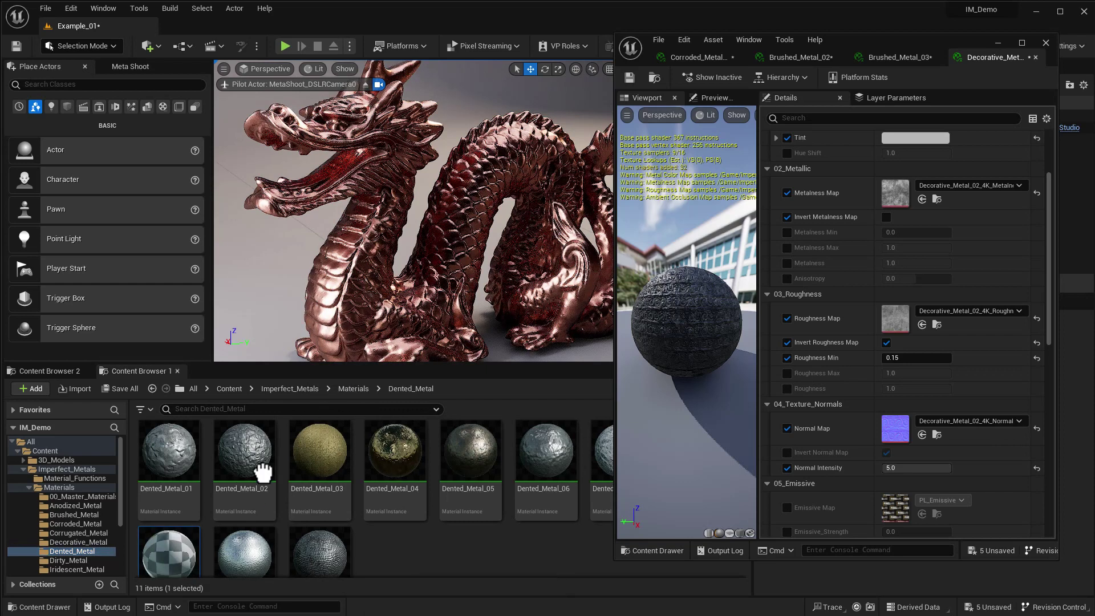
{"action": "double_click", "coordinate": [169, 550]}
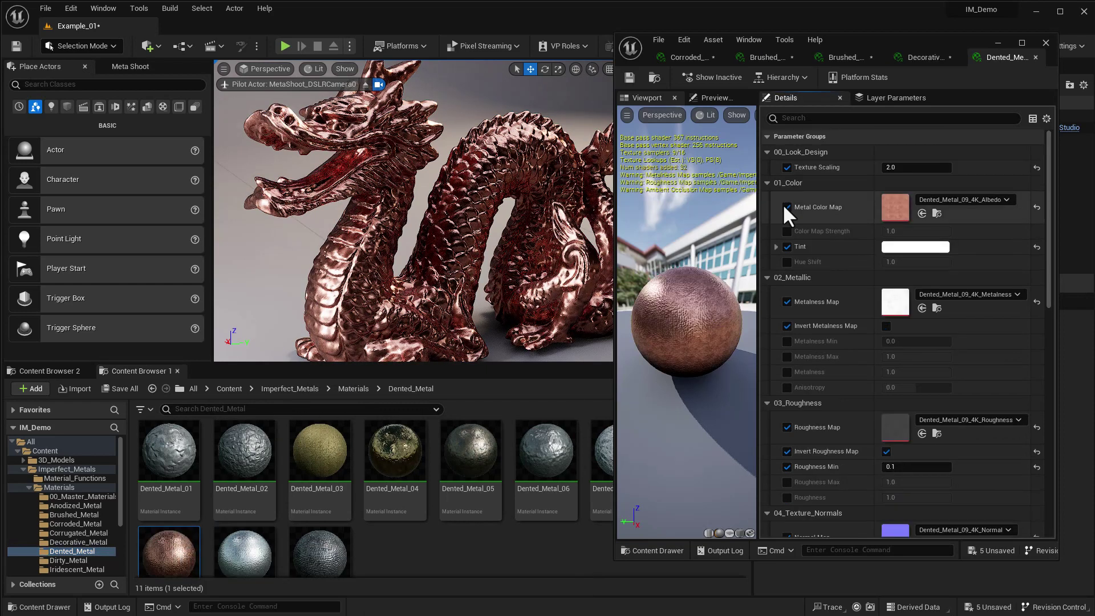
- Set Texture Scaling to 5 and Normal Intensity to 1.5 on Dented_Metal_09
{"action": "left_click", "coordinate": [889, 167]}
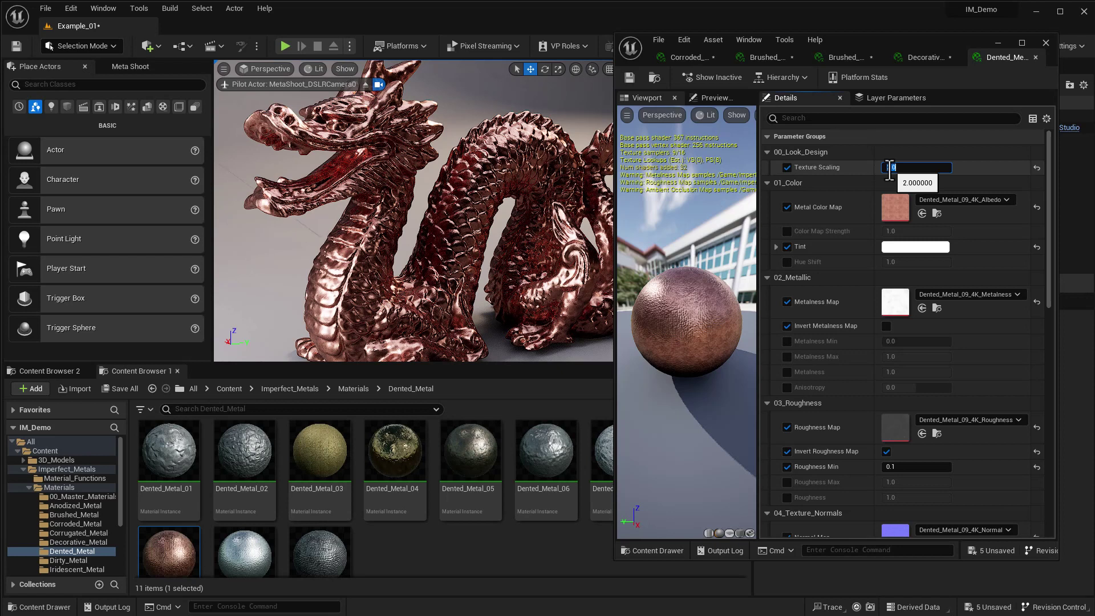
{"action": "type", "text": "5"}
{"action": "key", "text": "Return"}
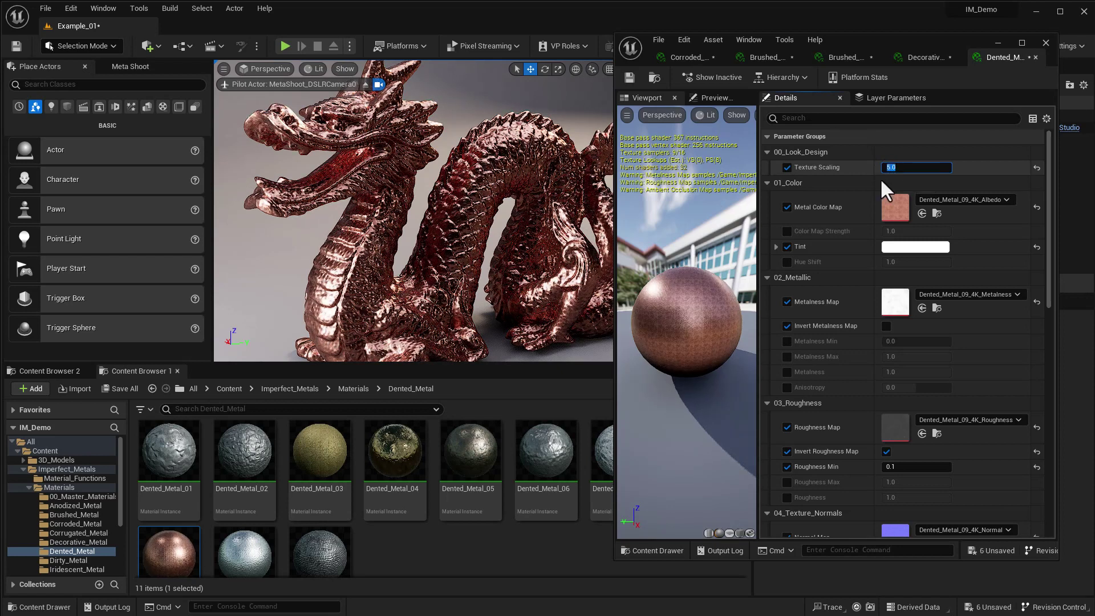
{"action": "scroll", "coordinate": [902, 454], "scroll_direction": "down", "scroll_amount": 2}
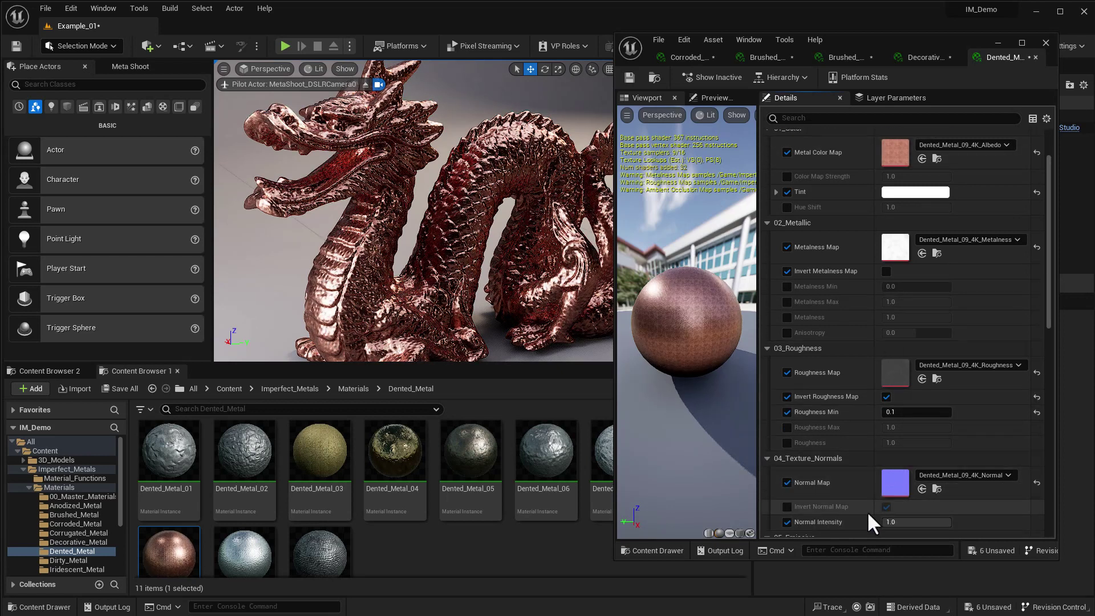
{"action": "left_click", "coordinate": [892, 504]}
{"action": "type", "text": "1.5"}
{"action": "key", "text": "Return"}
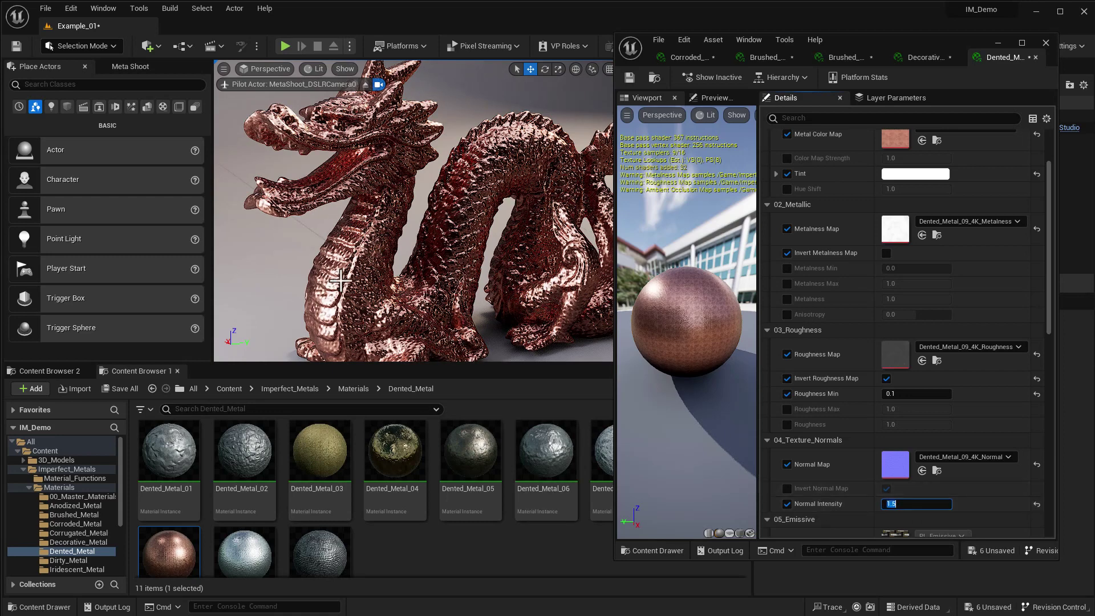
- Apply Dirty_Metal_02 from the Dirty_Metal folder to the dragon statue and open its material instance
{"action": "left_click_drag", "start_coordinate": [353, 281], "coordinate": [353, 239]}
{"action": "left_click", "coordinate": [66, 559]}
{"action": "left_click_drag", "start_coordinate": [244, 451], "coordinate": [301, 317]}
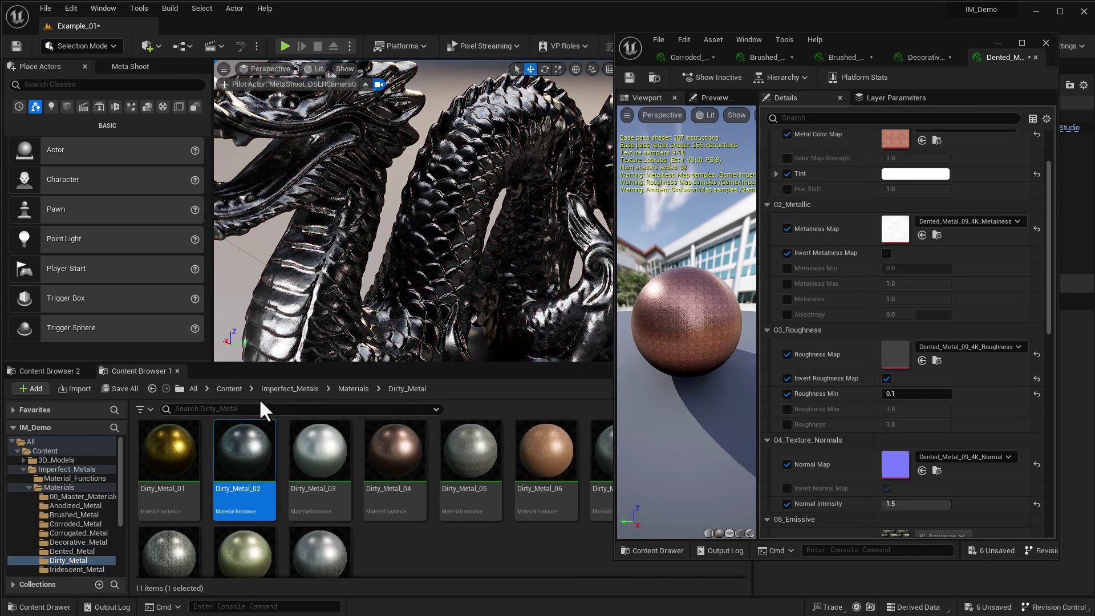
{"action": "double_click", "coordinate": [266, 441]}
- Set the Texture Scaling of Dirty_Metal_02 to 4
{"action": "left_click", "coordinate": [913, 167]}
{"action": "type", "text": "4"}
{"action": "key", "text": "Return"}
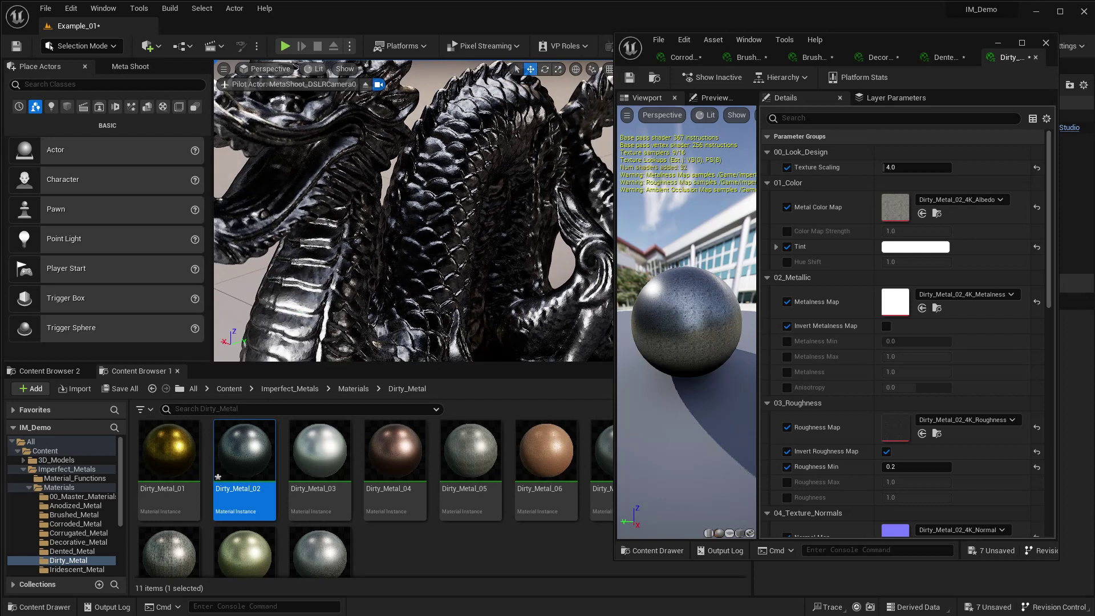
- Apply Iridescent_Metal_07 from the Iridescent_Metal folder to the dragon statue and open its material instance
{"action": "left_click", "coordinate": [82, 570]}
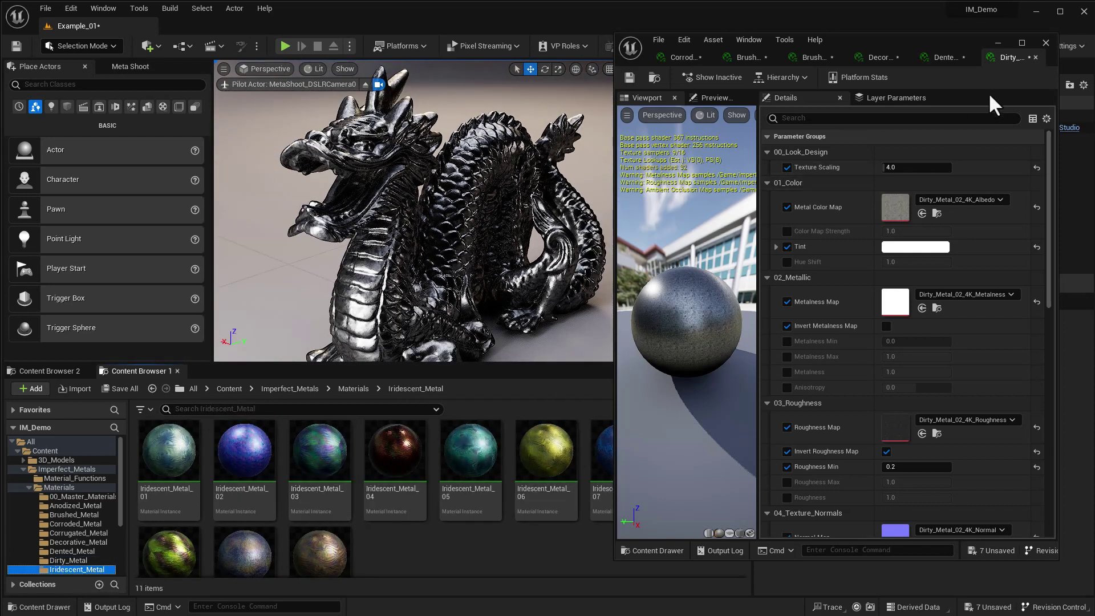
{"action": "left_click", "coordinate": [995, 43]}
{"action": "left_click_drag", "start_coordinate": [602, 454], "coordinate": [416, 293]}
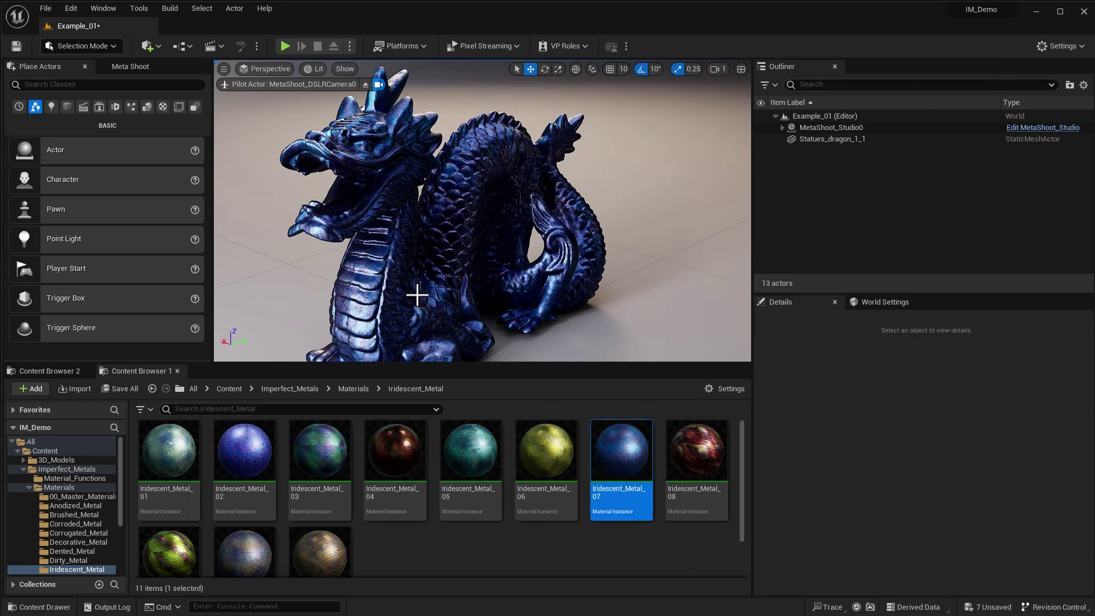
{"action": "double_click", "coordinate": [615, 443]}
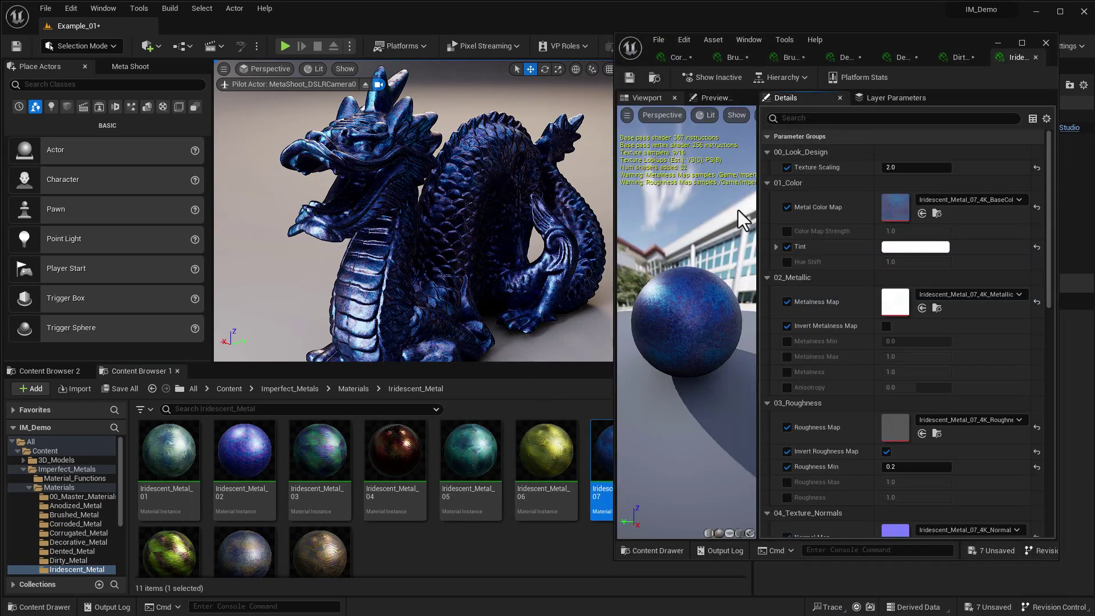
- Set the Texture Scaling of Iridescent_Metal_07 to 4
{"action": "left_click", "coordinate": [899, 168]}
{"action": "type", "text": "4"}
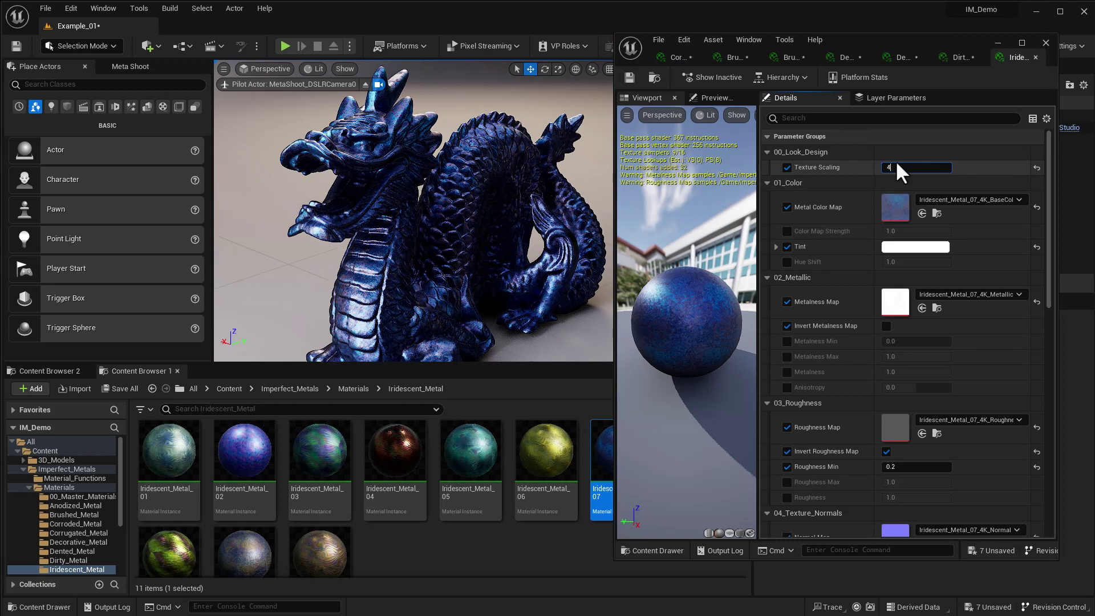
{"action": "key", "text": "Return"}
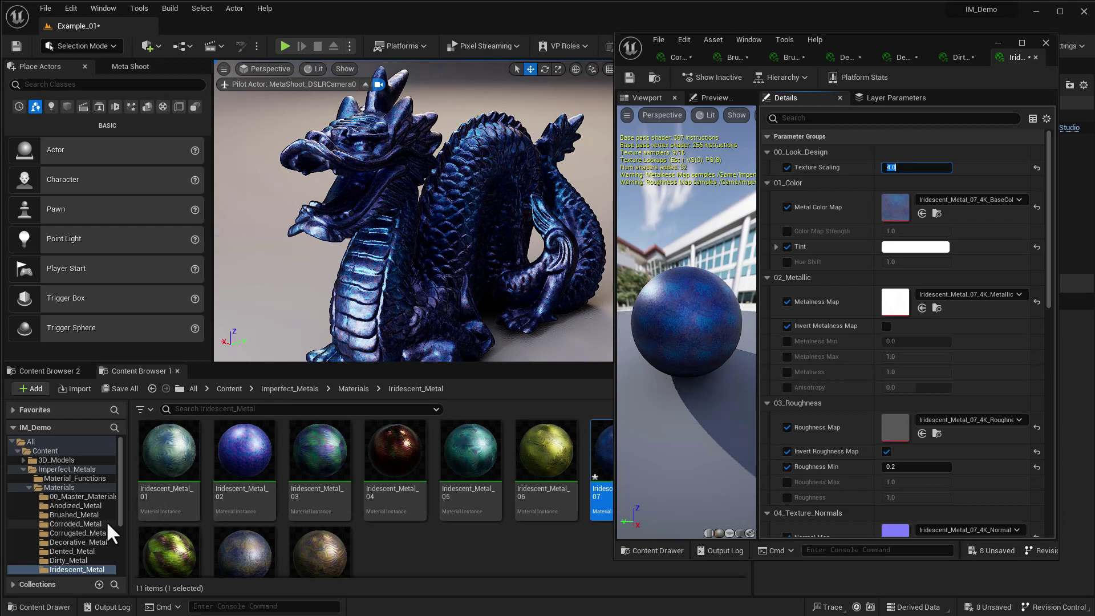
- Put Corroded_Metal_09 back on the dragon statue and reopen its material instance
{"action": "left_click", "coordinate": [87, 521]}
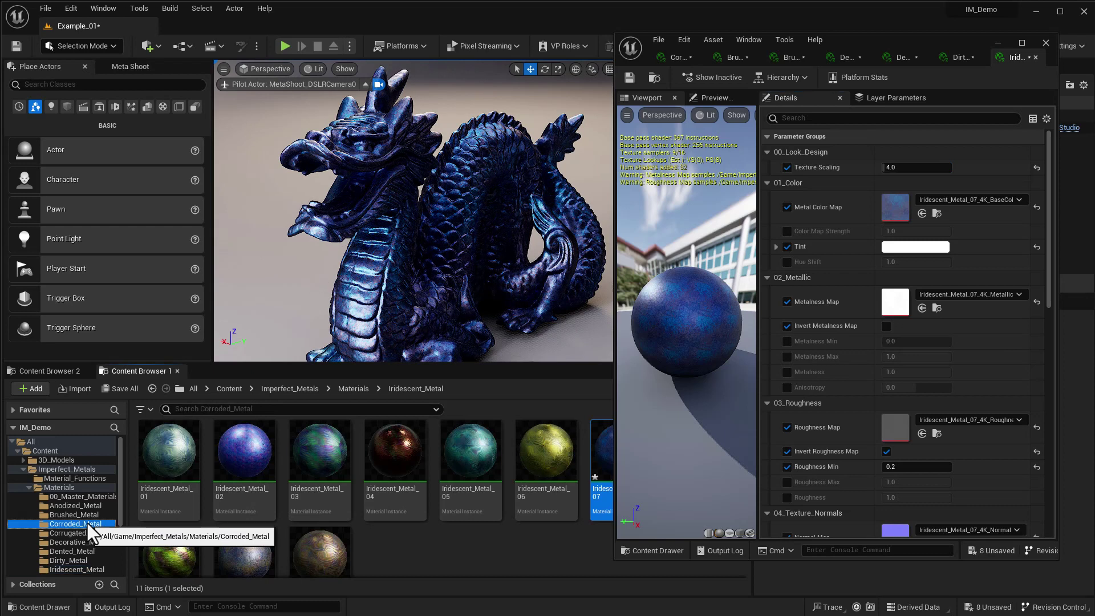
{"action": "left_click_drag", "start_coordinate": [166, 546], "coordinate": [381, 287]}
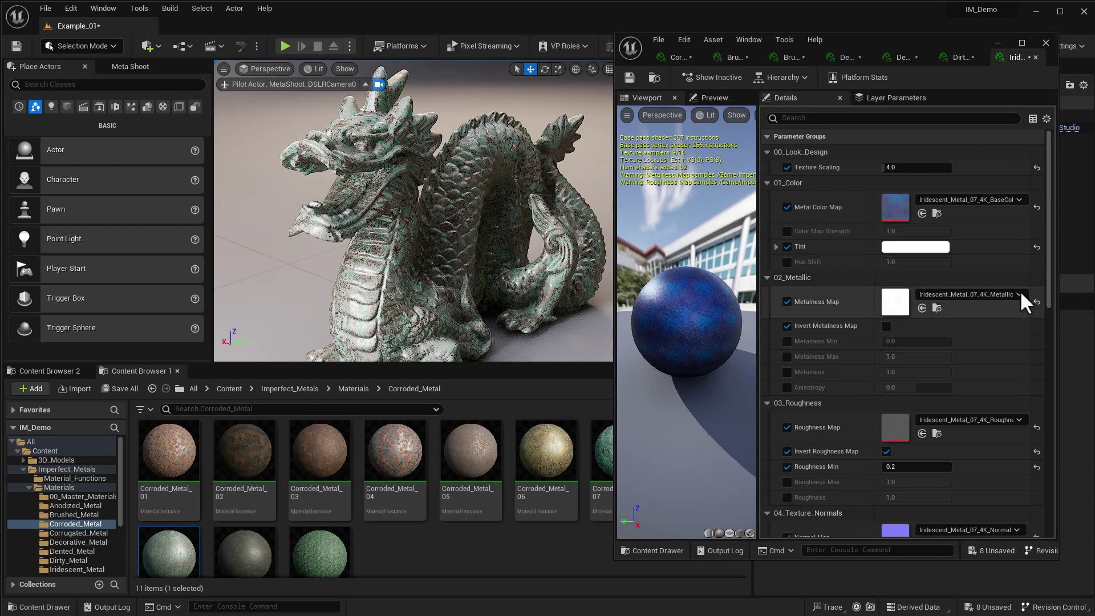
{"action": "double_click", "coordinate": [167, 553]}
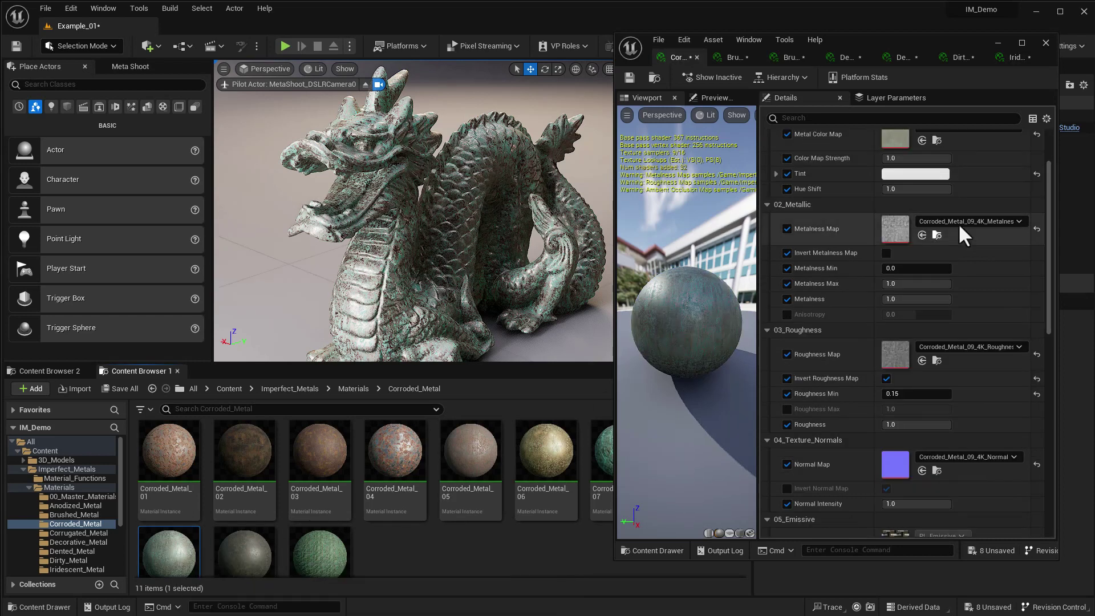
- Enable the Use Object UVs override on Corroded_Metal_09, try it switched on, and switch it off again
{"action": "left_click_drag", "start_coordinate": [1046, 182], "coordinate": [1032, 362]}
{"action": "left_click", "coordinate": [786, 262]}
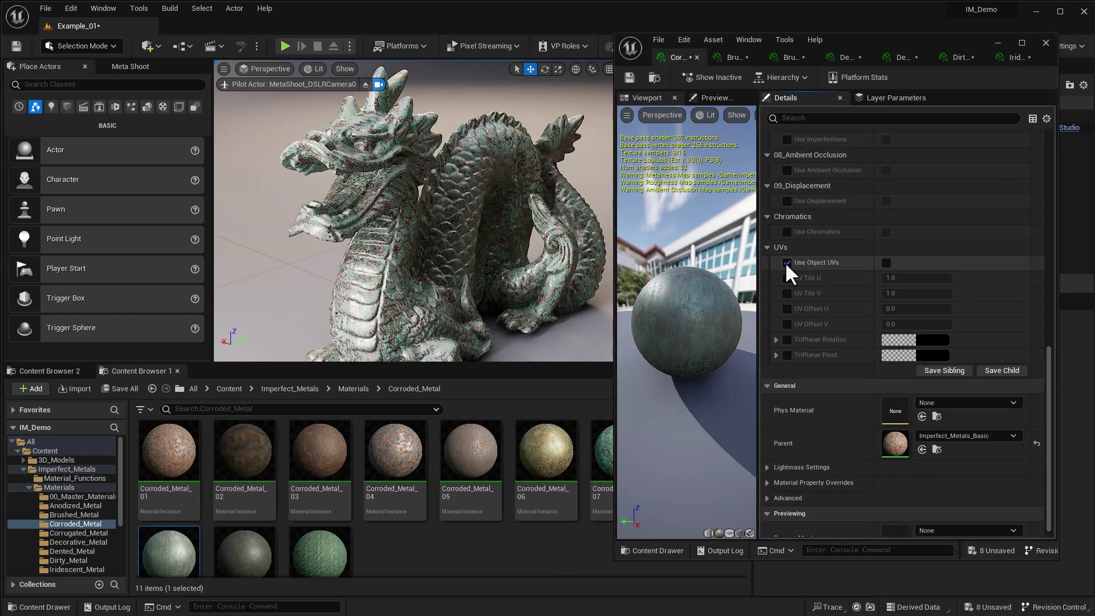
{"action": "left_click", "coordinate": [885, 263]}
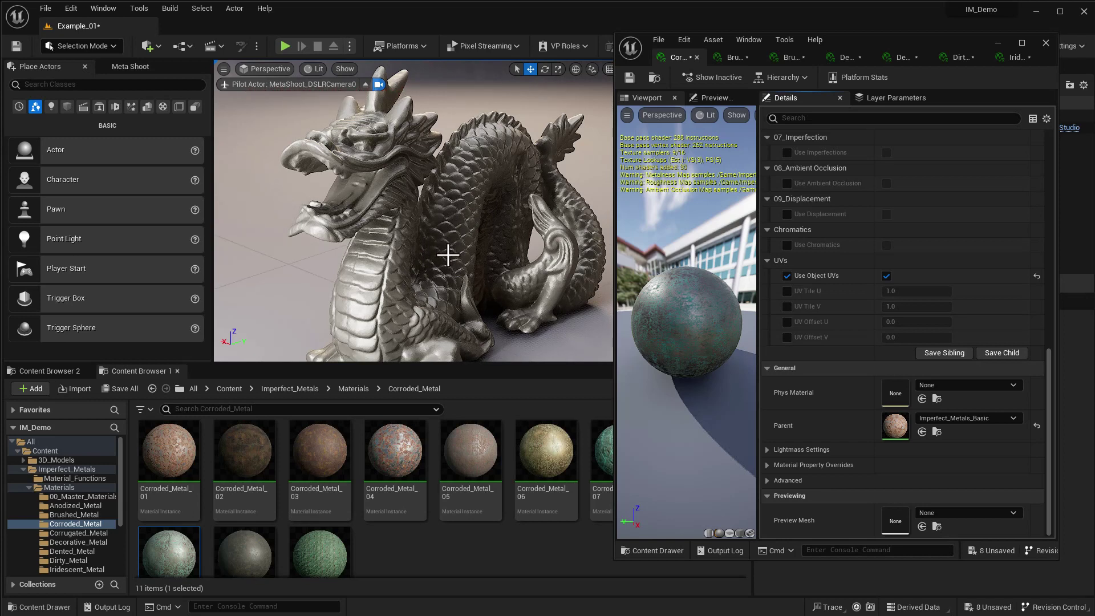
{"action": "left_click", "coordinate": [885, 276]}
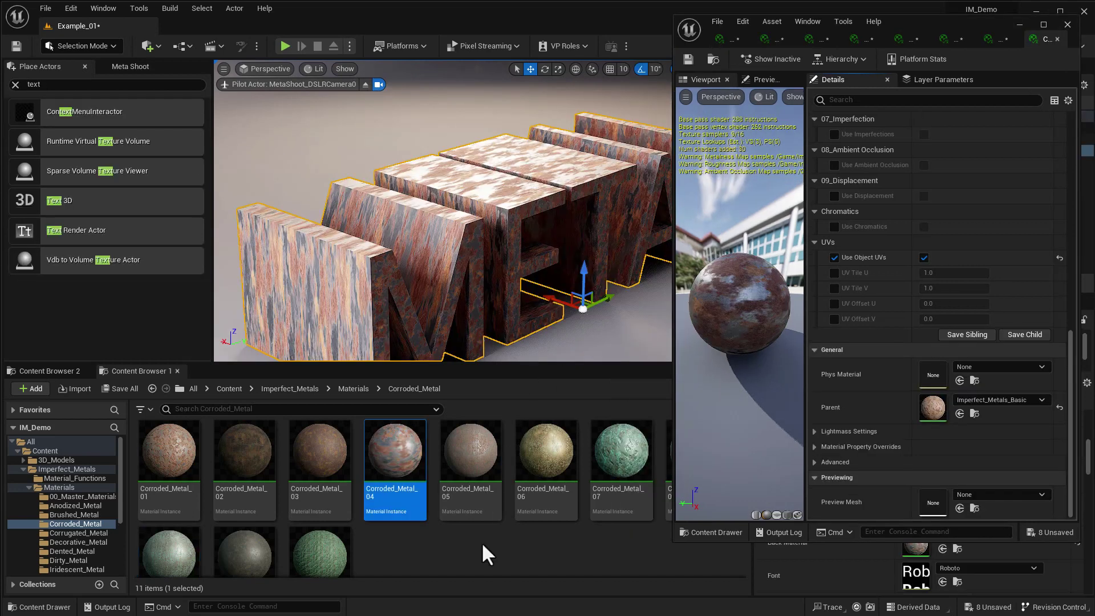
- Deselect the 3D text, turn off Use Object UVs on Corroded_Metal_04 and raise its Texture Scaling to about 9.06
{"action": "left_click", "coordinate": [634, 288]}
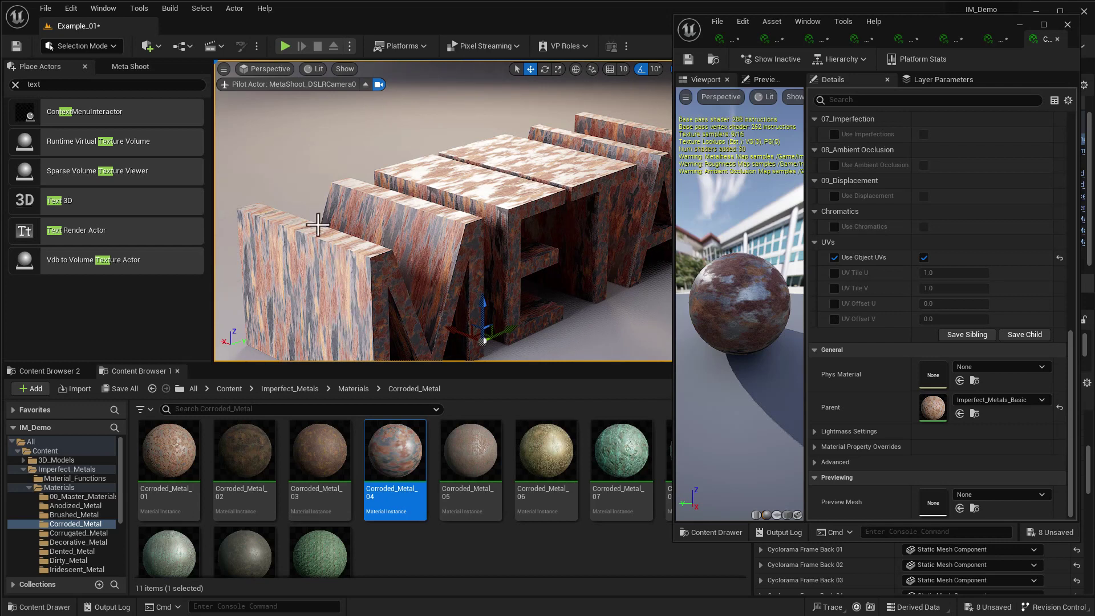
{"action": "left_click", "coordinate": [923, 258]}
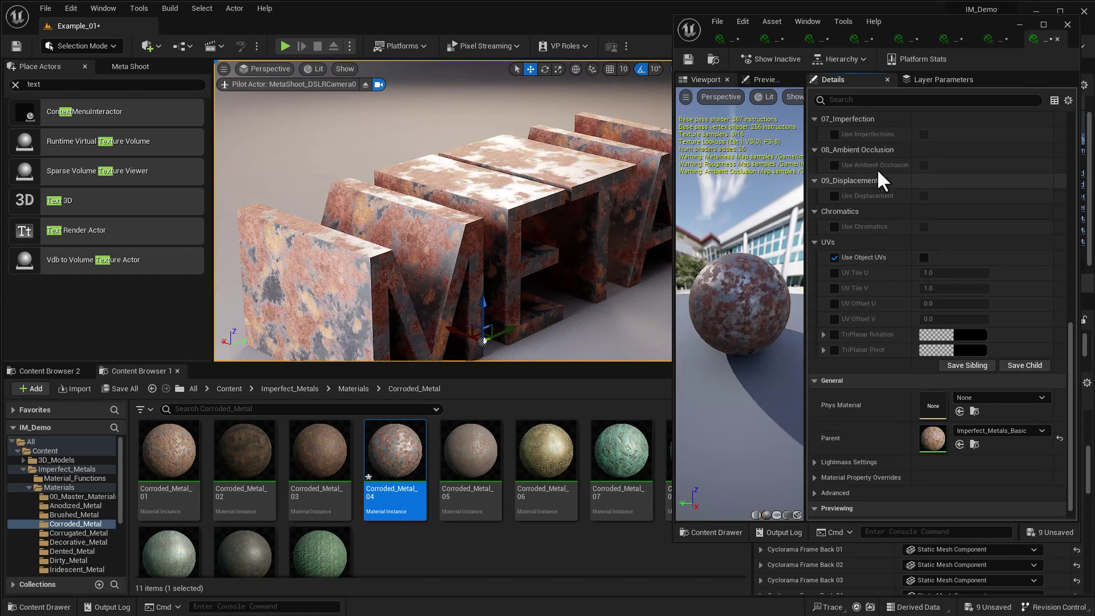
{"action": "scroll", "coordinate": [940, 179], "scroll_direction": "up", "scroll_amount": 1}
{"action": "left_click_drag", "start_coordinate": [1072, 319], "coordinate": [1056, 111]}
{"action": "left_click_drag", "start_coordinate": [952, 149], "coordinate": [992, 149]}
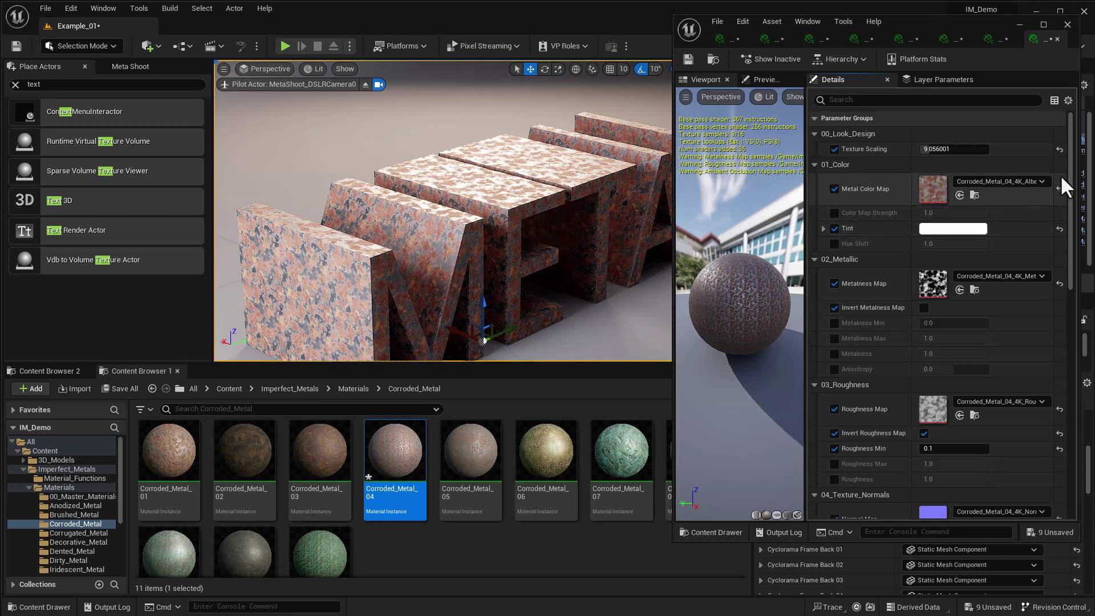
- Turn Use Object UVs back on for Corroded_Metal_04
{"action": "left_click_drag", "start_coordinate": [1070, 183], "coordinate": [1072, 425]}
{"action": "left_click", "coordinate": [924, 257]}
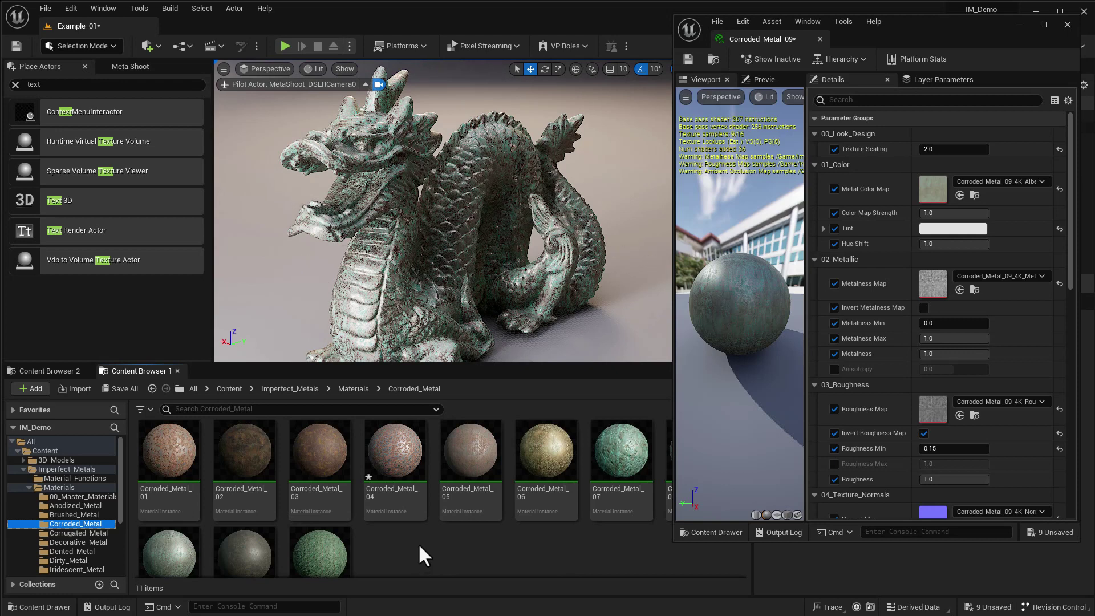
- Apply Smudged_Metal_03 from the Smudged_Metal folder to the dragon statue and open its material instance
{"action": "scroll", "coordinate": [70, 529], "scroll_direction": "down", "scroll_amount": 4}
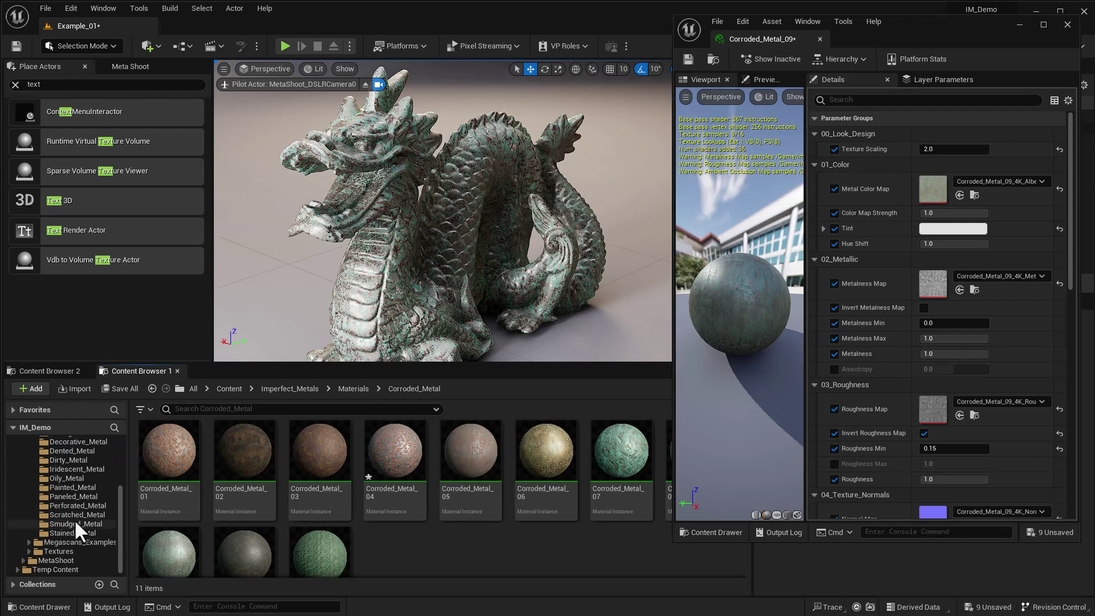
{"action": "left_click", "coordinate": [73, 524]}
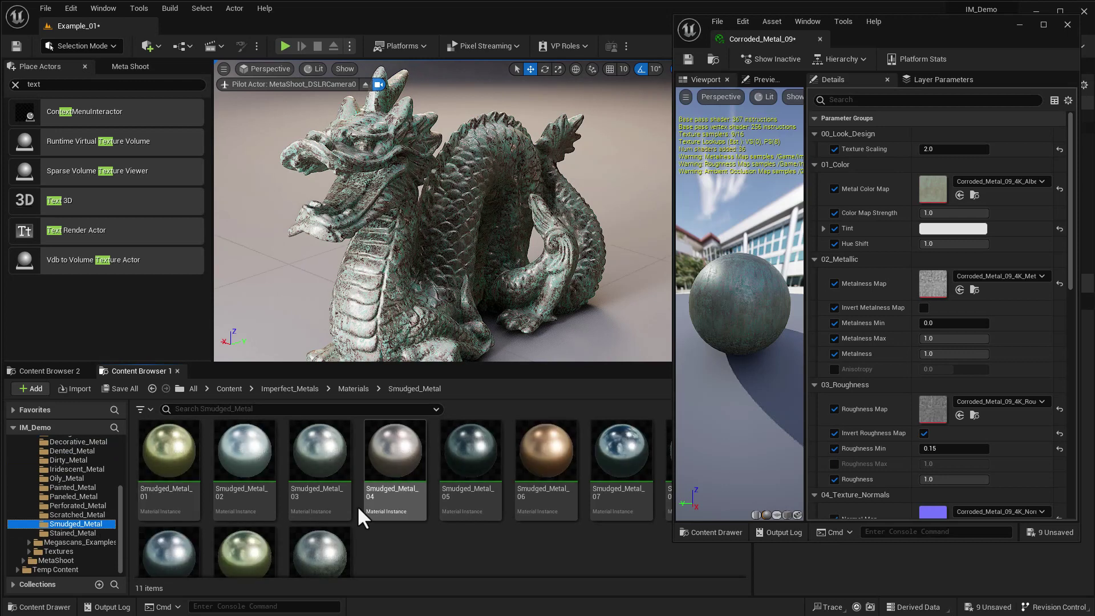
{"action": "left_click", "coordinate": [245, 485]}
{"action": "mouse_move", "coordinate": [292, 465]}
{"action": "left_mouse_down"}
{"action": "mouse_move", "coordinate": [392, 278]}
{"action": "mouse_move", "coordinate": [397, 294]}
{"action": "left_mouse_up"}
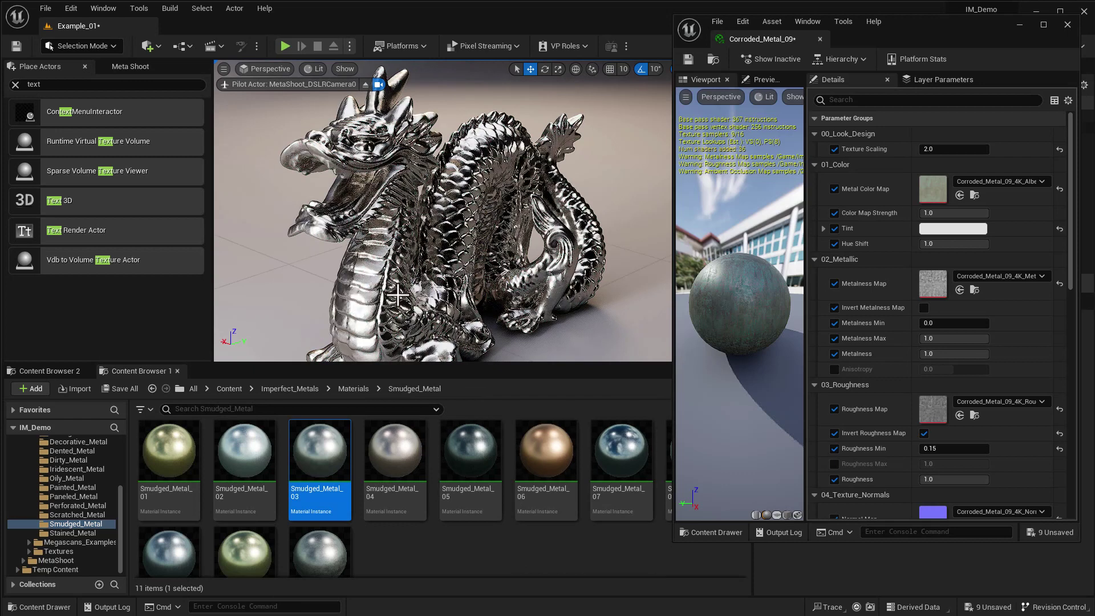
{"action": "double_click", "coordinate": [328, 450]}
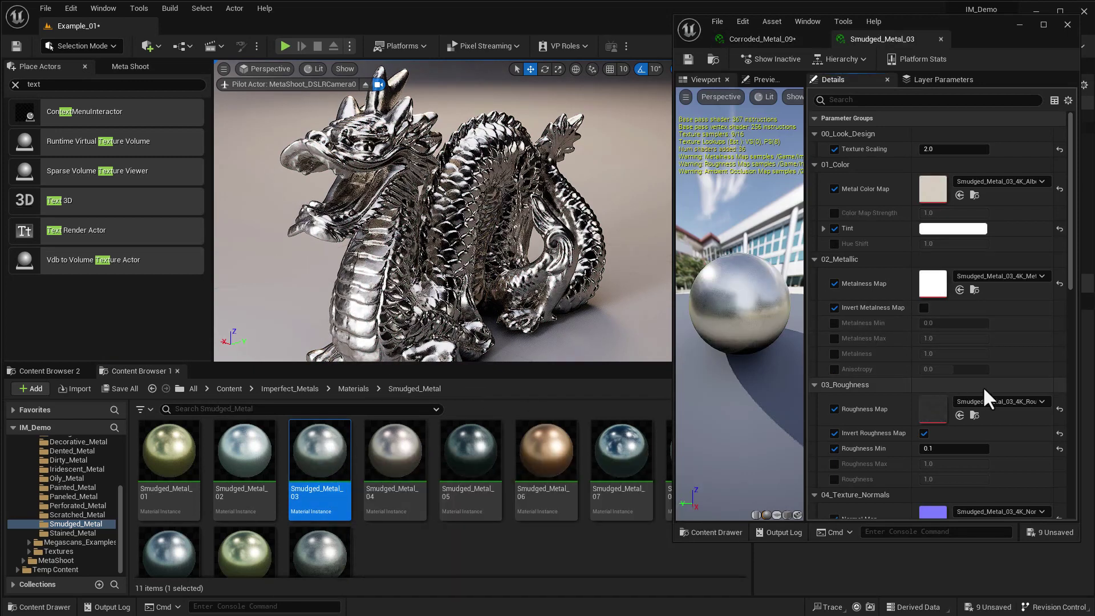
- Turn on Use Chromatics for Smudged_Metal_03 and raise its Chromatic Intensity to about 0.812
{"action": "scroll", "coordinate": [995, 387], "scroll_direction": "down", "scroll_amount": 9}
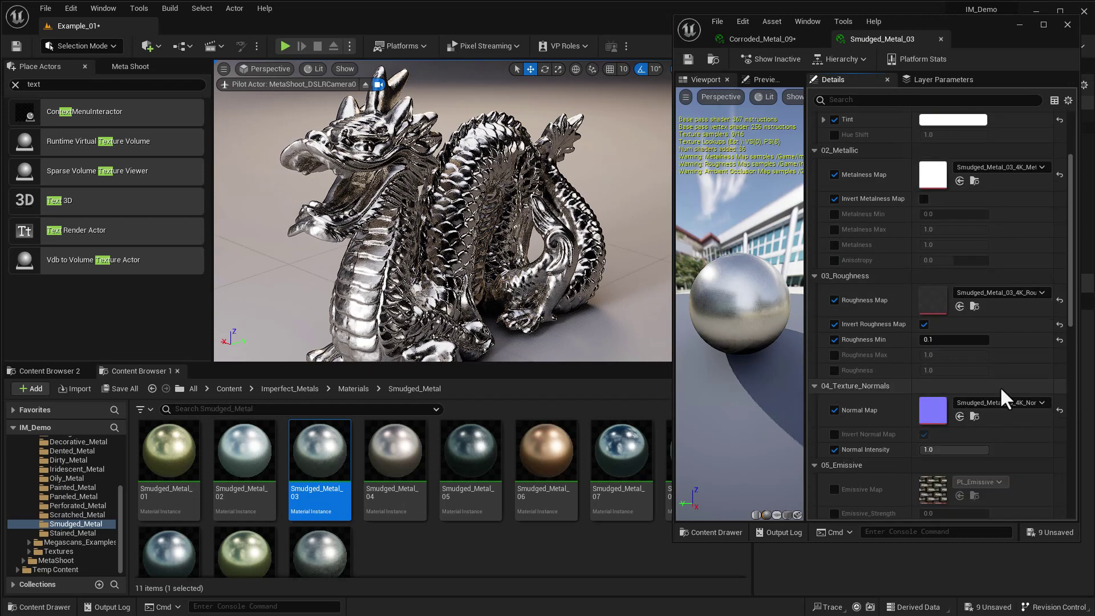
{"action": "scroll", "coordinate": [991, 400], "scroll_direction": "down", "scroll_amount": 2}
{"action": "left_click", "coordinate": [835, 466]}
{"action": "left_click", "coordinate": [923, 466]}
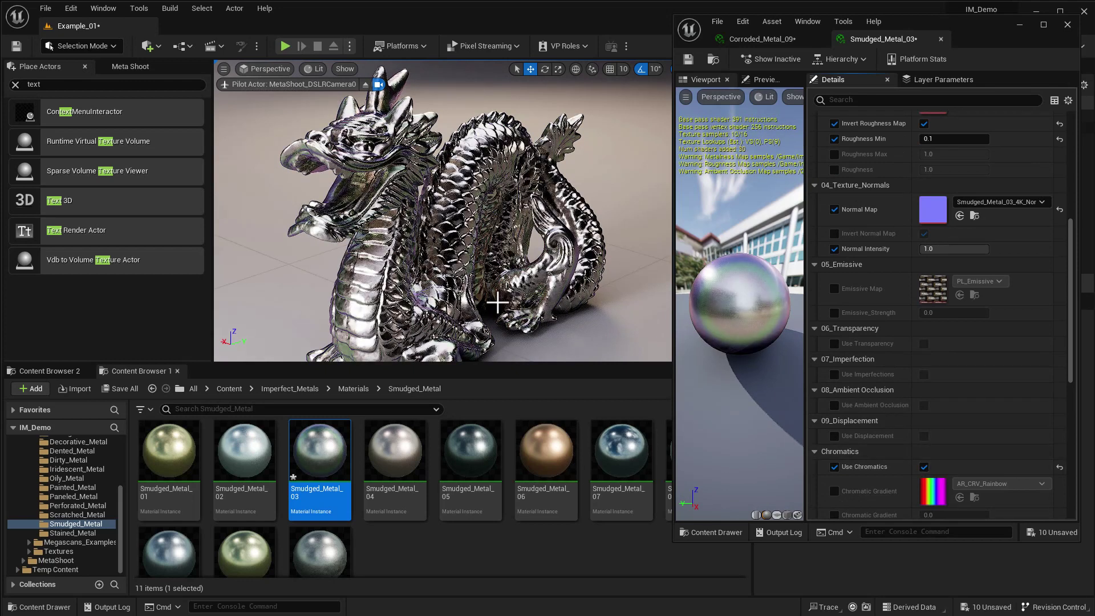
{"action": "scroll", "coordinate": [878, 465], "scroll_direction": "down", "scroll_amount": 1}
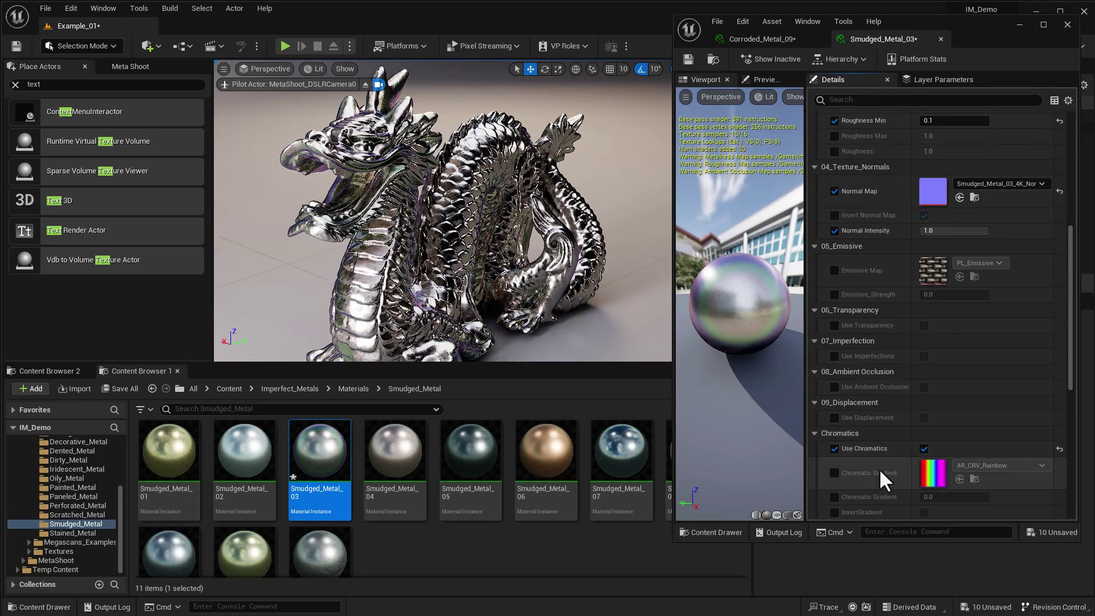
{"action": "scroll", "coordinate": [836, 485], "scroll_direction": "down", "scroll_amount": 2}
{"action": "left_click_drag", "start_coordinate": [929, 491], "coordinate": [975, 491]}
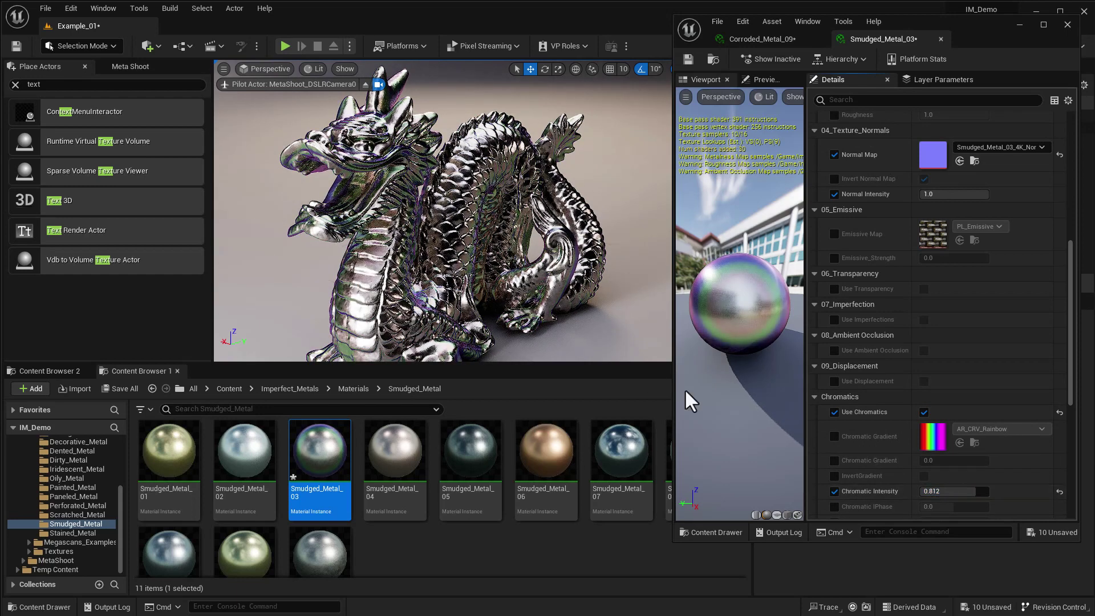
- Override the Chromatic Falloff of Smudged_Metal_03, experiment with its value and set it to about 0.683
{"action": "scroll", "coordinate": [905, 497], "scroll_direction": "down", "scroll_amount": 2}
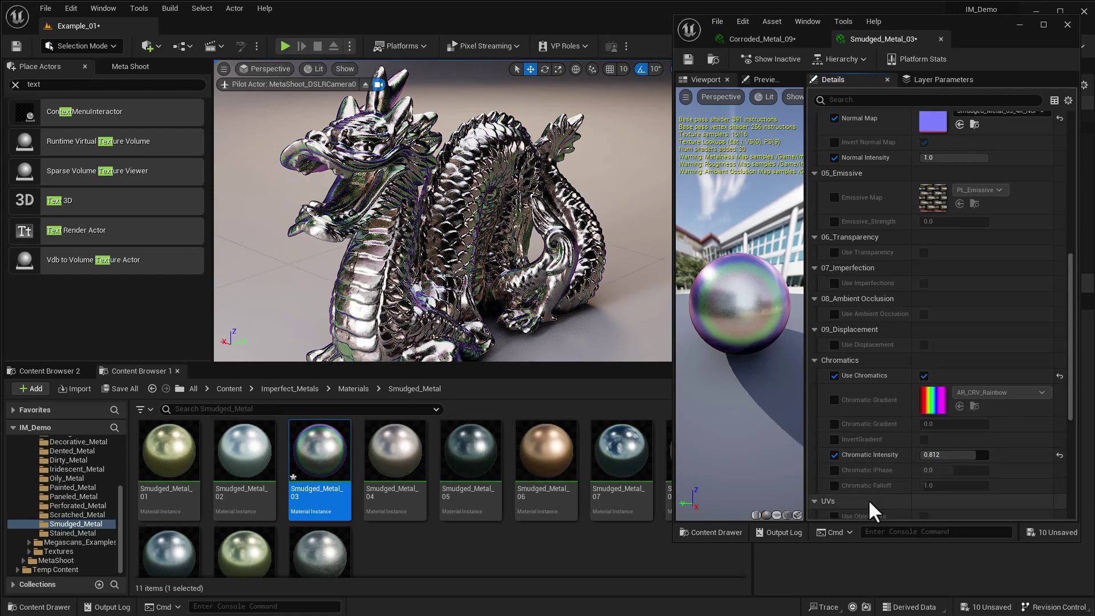
{"action": "left_click", "coordinate": [833, 485]}
{"action": "left_click", "coordinate": [930, 486]}
{"action": "type", "text": "0.604"}
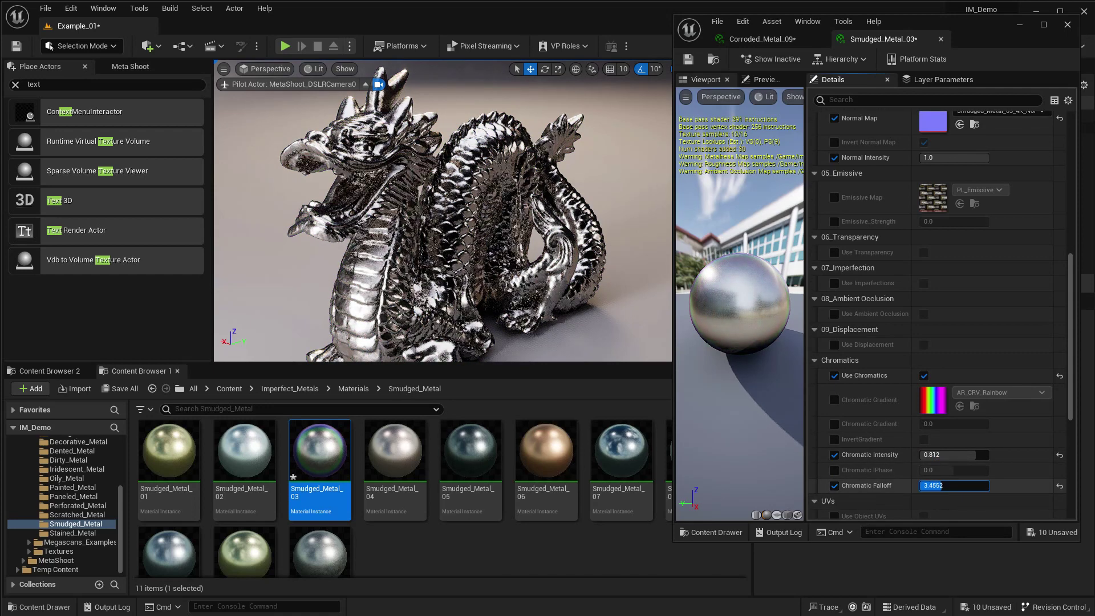
{"action": "key", "text": "Return"}
{"action": "mouse_move", "coordinate": [935, 485]}
{"action": "left_mouse_down"}
{"action": "mouse_move", "coordinate": [958, 485]}
{"action": "mouse_move", "coordinate": [912, 485]}
{"action": "left_mouse_up"}
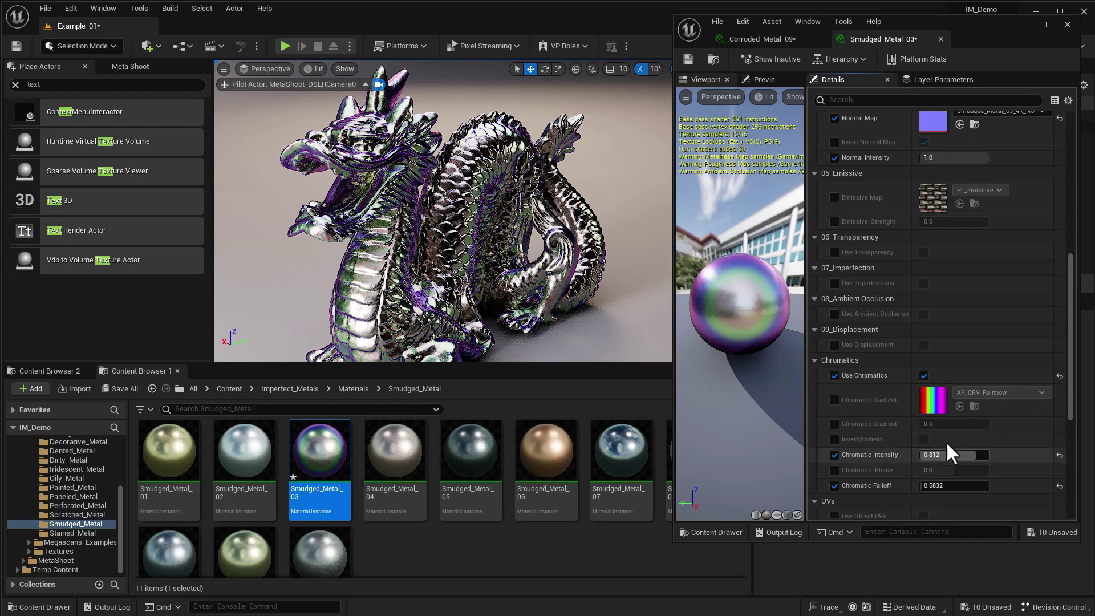
- Override the Chromatic Gradient, try the AR_CRV_Red_Orange_Yellow curve, and switch it to AR_CRV_Blue_Green_Yellow
{"action": "left_click", "coordinate": [833, 400]}
{"action": "left_click", "coordinate": [1015, 394]}
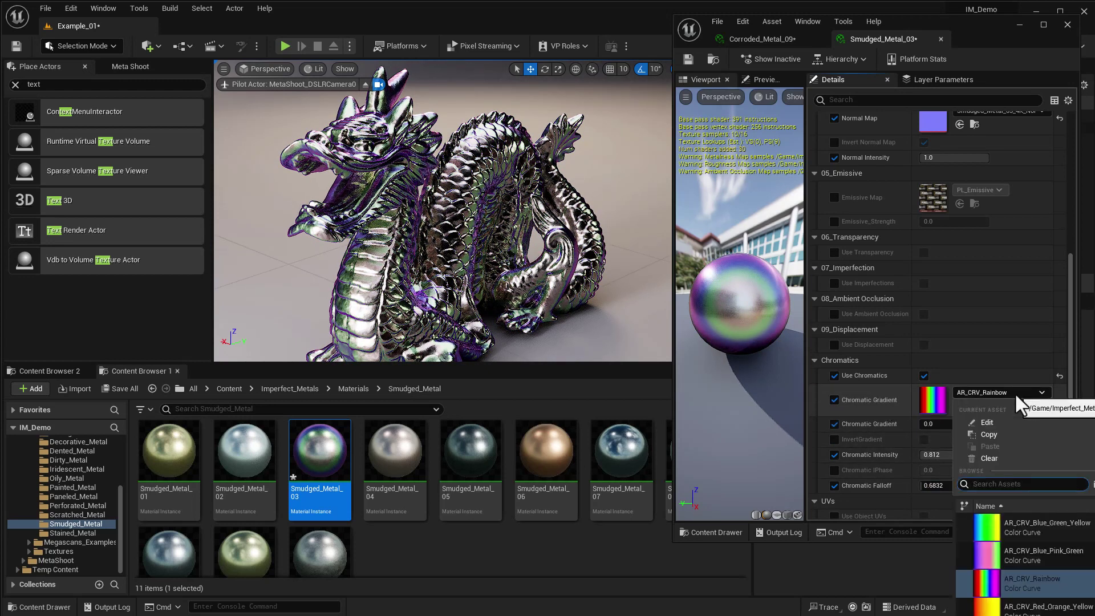
{"action": "left_click", "coordinate": [1007, 606]}
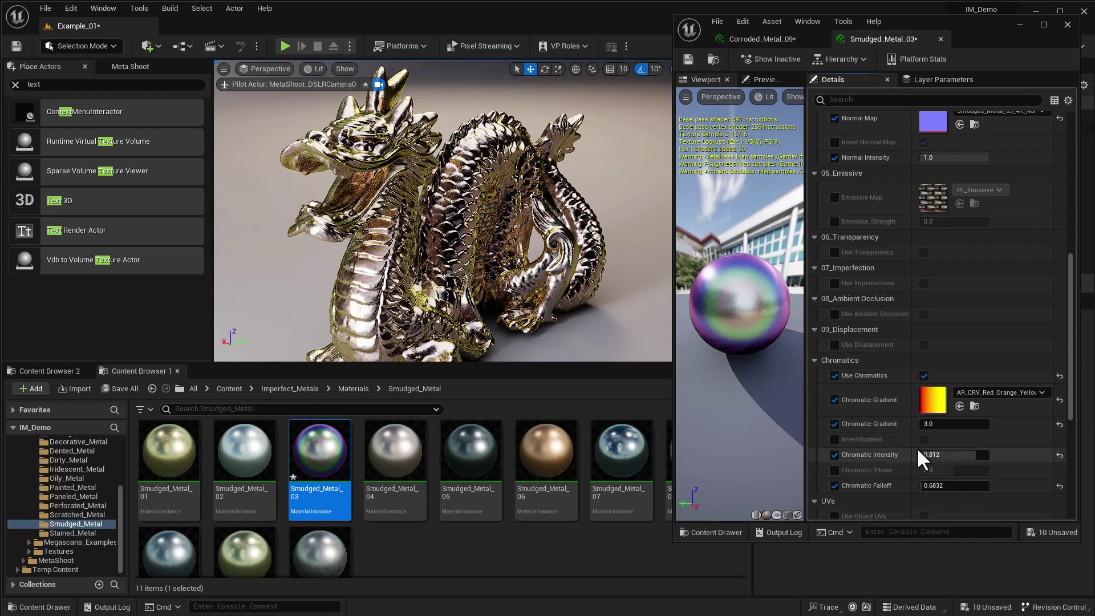
{"action": "left_click", "coordinate": [1007, 397]}
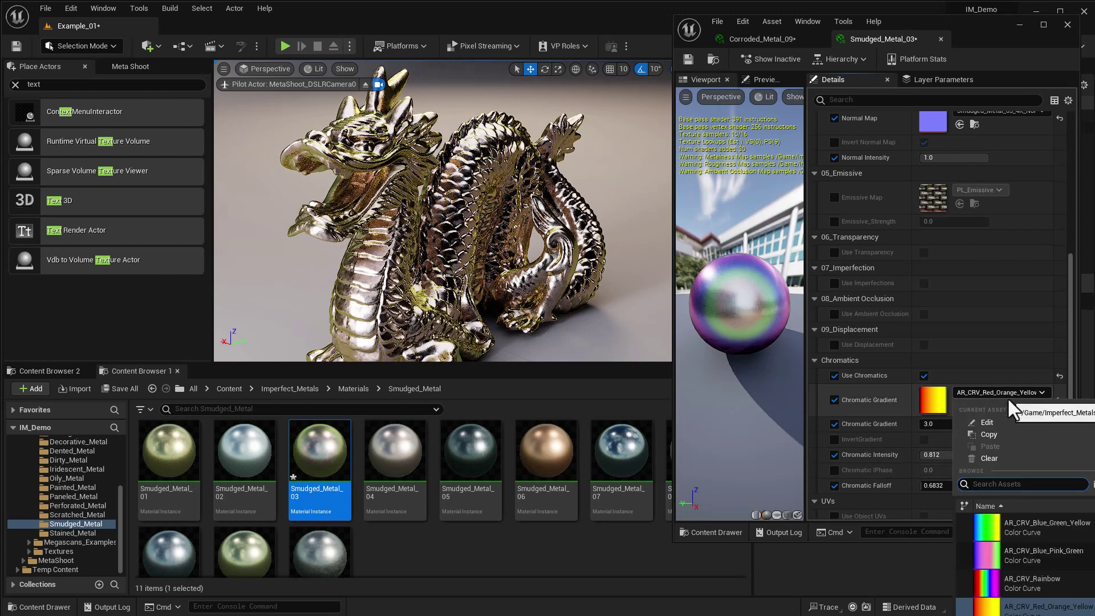
{"action": "left_click", "coordinate": [999, 522]}
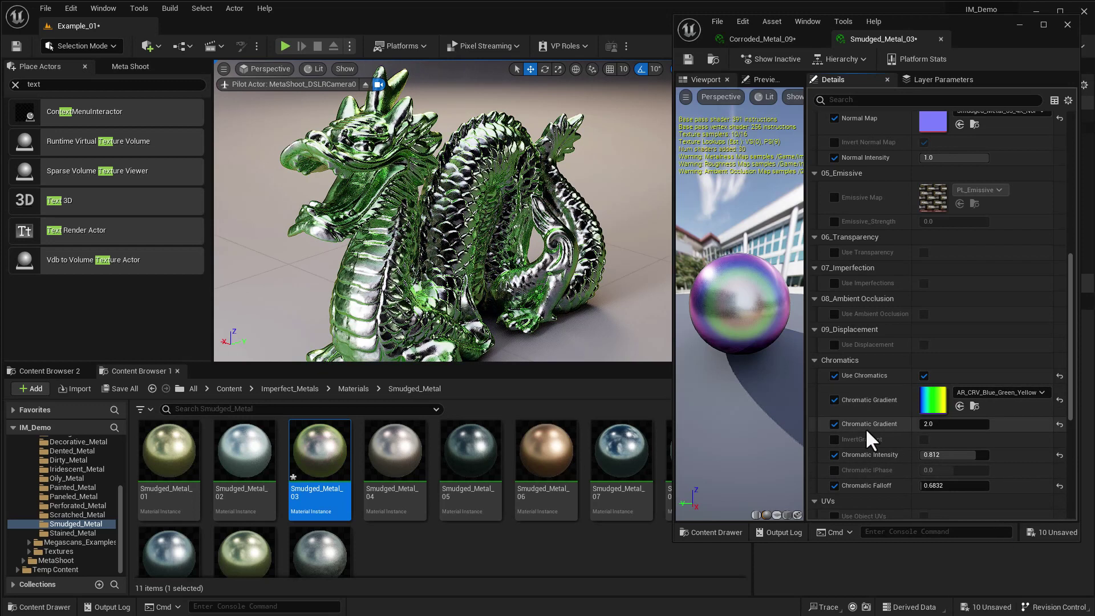
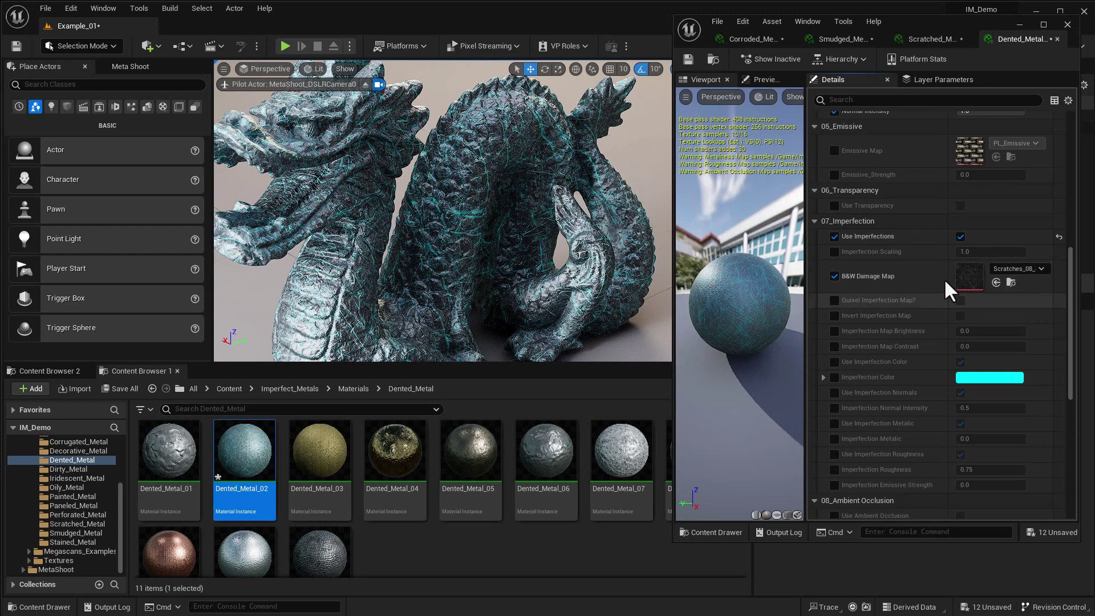
- Inspect Dented_Metal_02's scratches damage texture, and set Imperfection Map Contrast to about 2.287 and Imperfection Map Brightness to about 0.408
{"action": "double_click", "coordinate": [966, 278]}
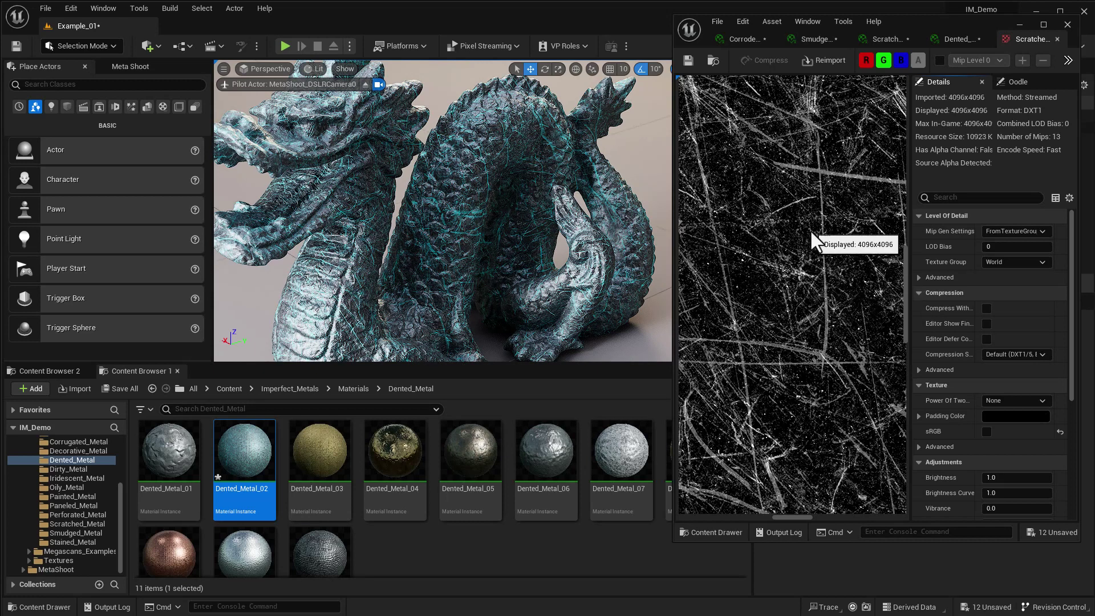
{"action": "left_click", "coordinate": [1057, 39]}
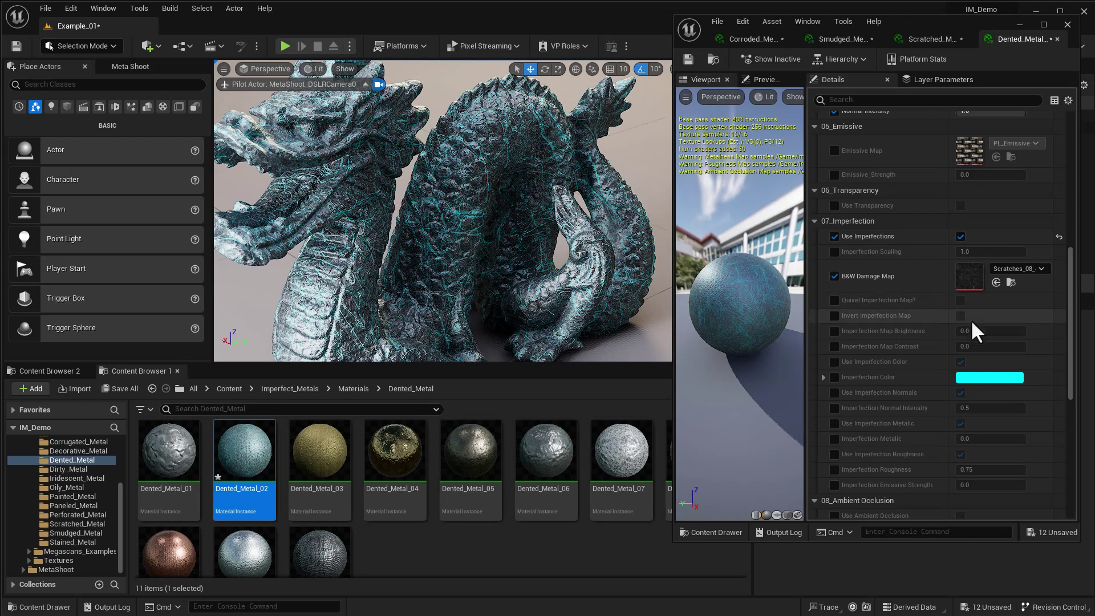
{"action": "left_click", "coordinate": [833, 331]}
{"action": "left_click", "coordinate": [834, 345]}
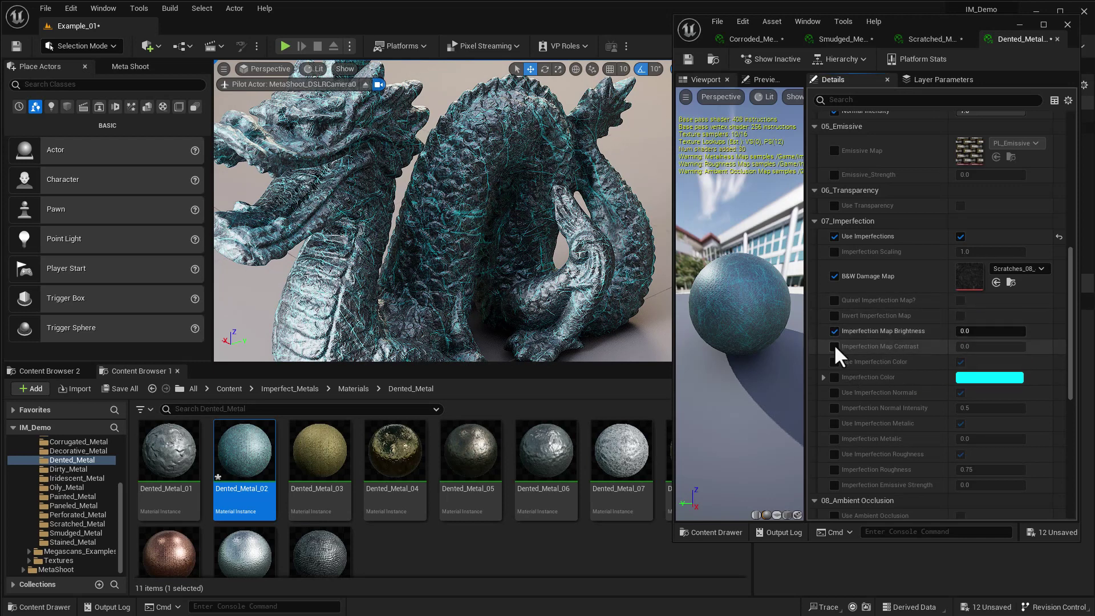
{"action": "left_click_drag", "start_coordinate": [980, 346], "coordinate": [1020, 346]}
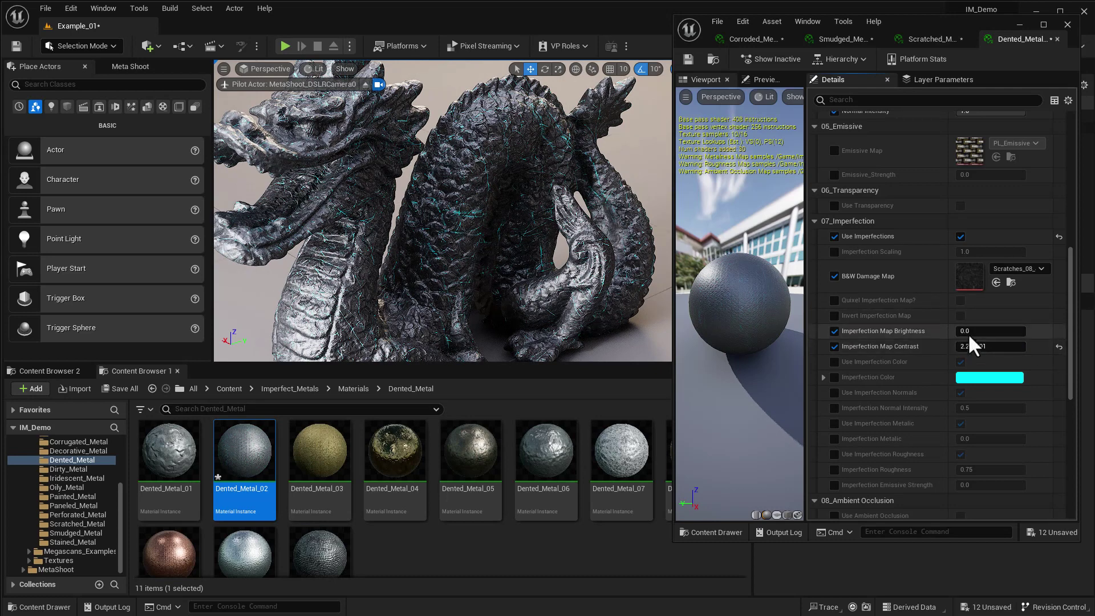
{"action": "left_click_drag", "start_coordinate": [964, 330], "coordinate": [998, 330]}
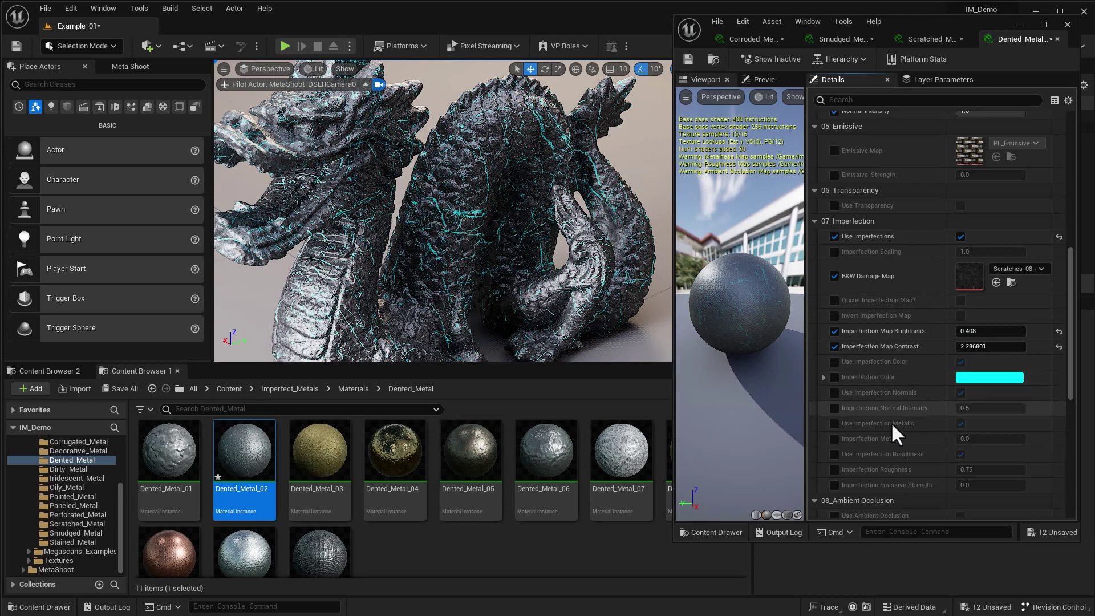
- Set Dented_Metal_02's Imperfection Emissive Strength to 5.0 and its Imperfection Color to orange, sRGB hex FF5B00
{"action": "left_click", "coordinate": [834, 485]}
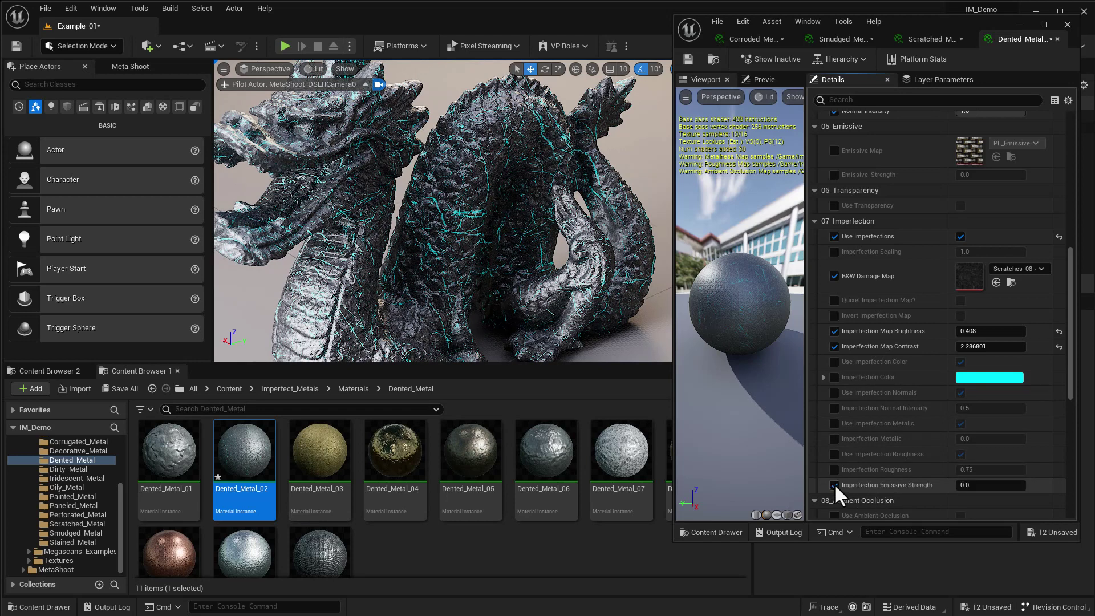
{"action": "left_click_drag", "start_coordinate": [963, 485], "coordinate": [1025, 485]}
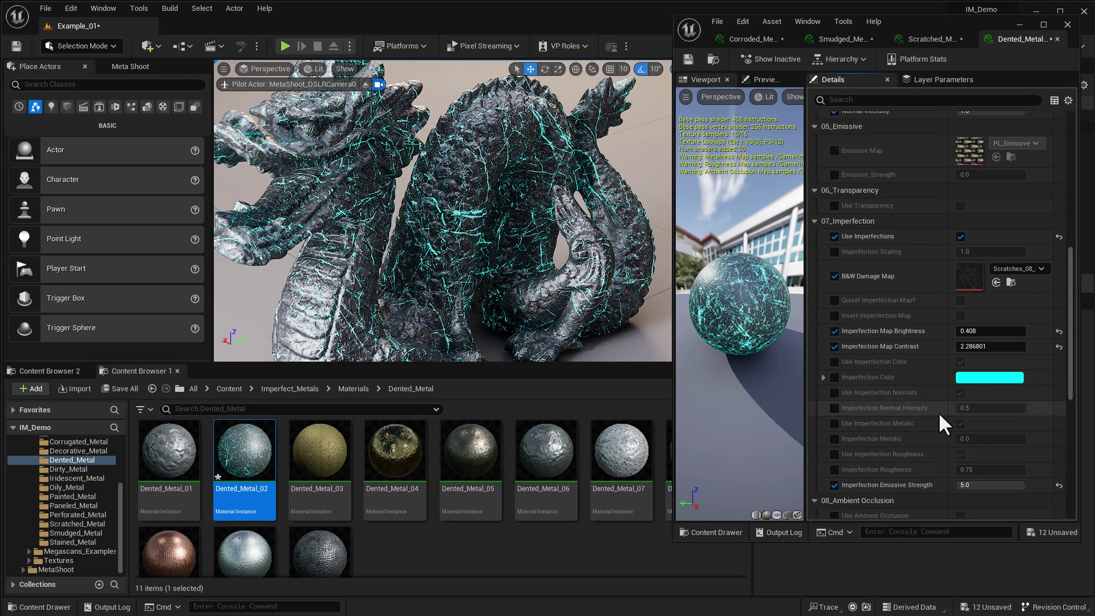
{"action": "left_click", "coordinate": [835, 377]}
{"action": "left_click", "coordinate": [989, 378]}
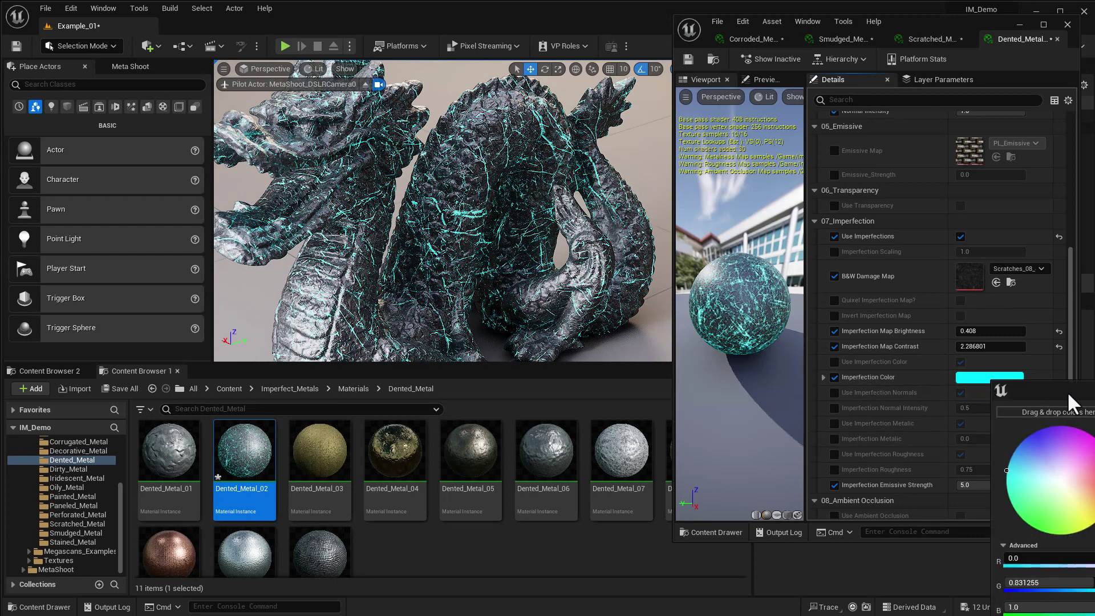
{"action": "left_click_drag", "start_coordinate": [1067, 388], "coordinate": [919, 284]}
{"action": "left_click_drag", "start_coordinate": [942, 354], "coordinate": [979, 381]}
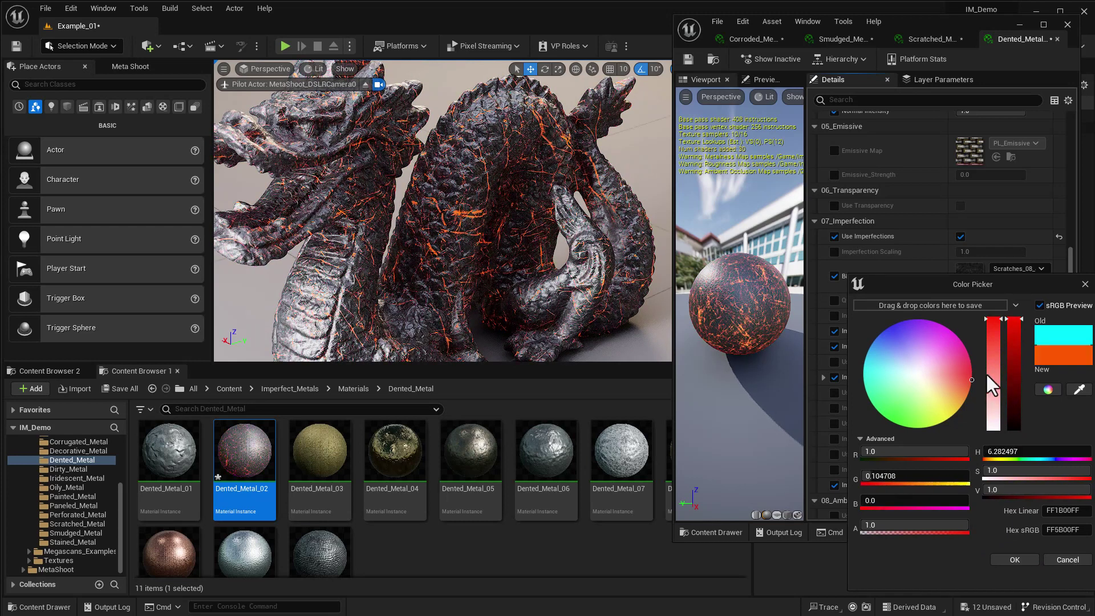
{"action": "left_click", "coordinate": [1085, 284]}
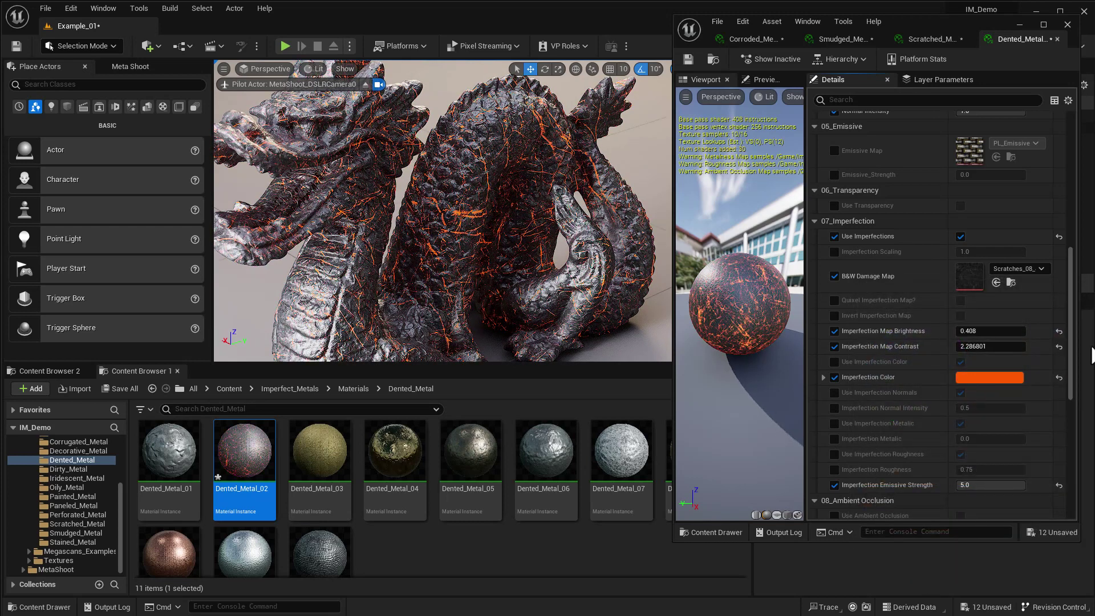
- Darken the Imperfection Color of Dented_Metal_02 to pure black with a brightness value of 0
{"action": "left_click", "coordinate": [1003, 375]}
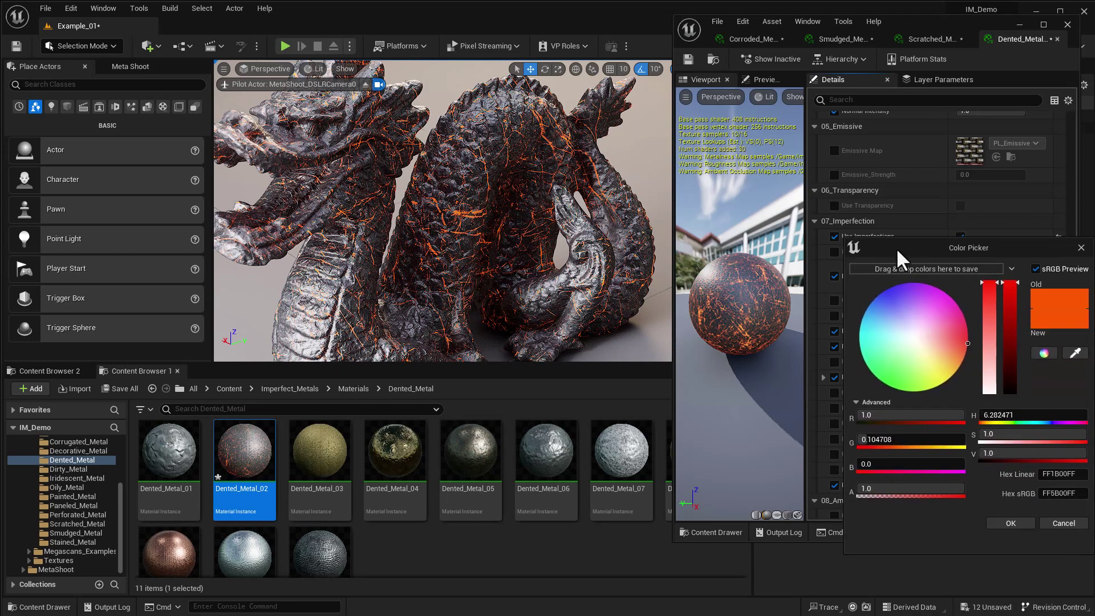
{"action": "left_click_drag", "start_coordinate": [1001, 355], "coordinate": [1001, 387]}
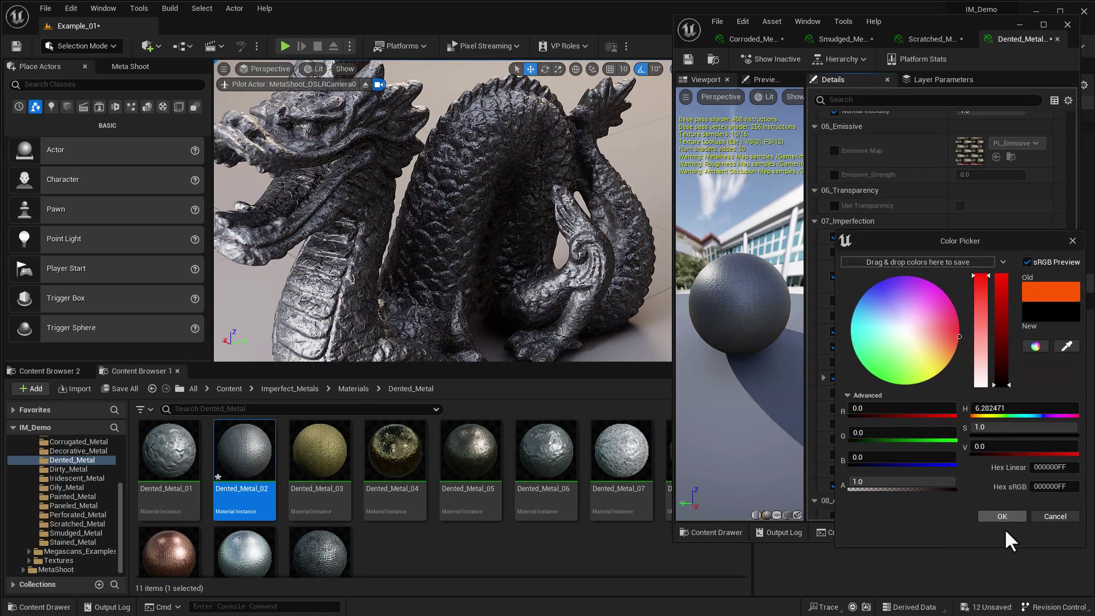
{"action": "left_click", "coordinate": [998, 514]}
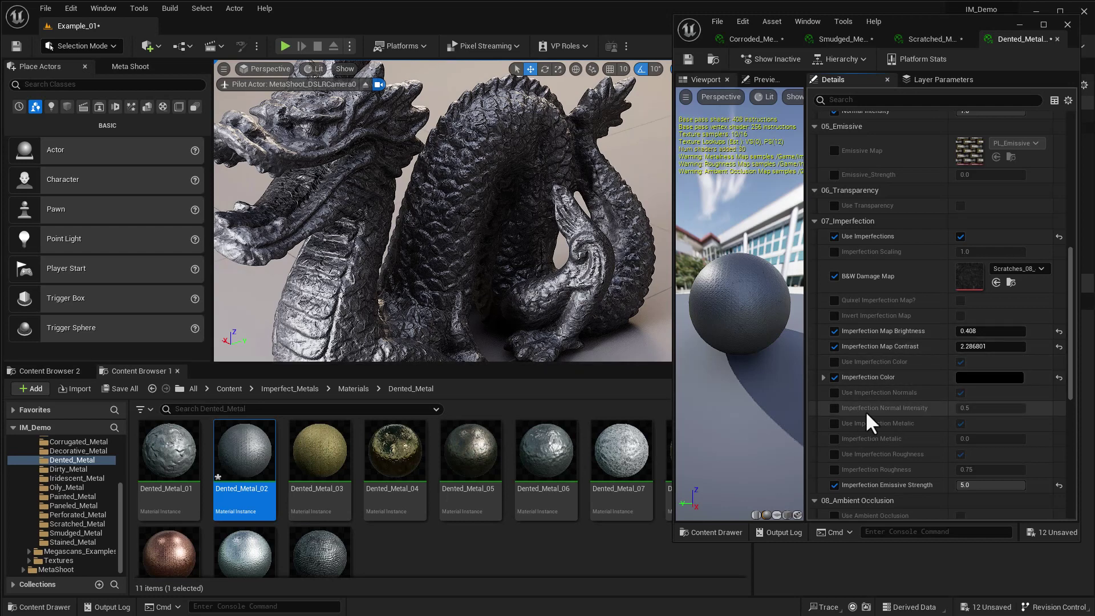
- Override the Imperfection Normal Intensity, try about 3.5 and 1.5, and set it to 0.5
{"action": "left_click", "coordinate": [833, 407]}
{"action": "left_click_drag", "start_coordinate": [990, 408], "coordinate": [1049, 408]}
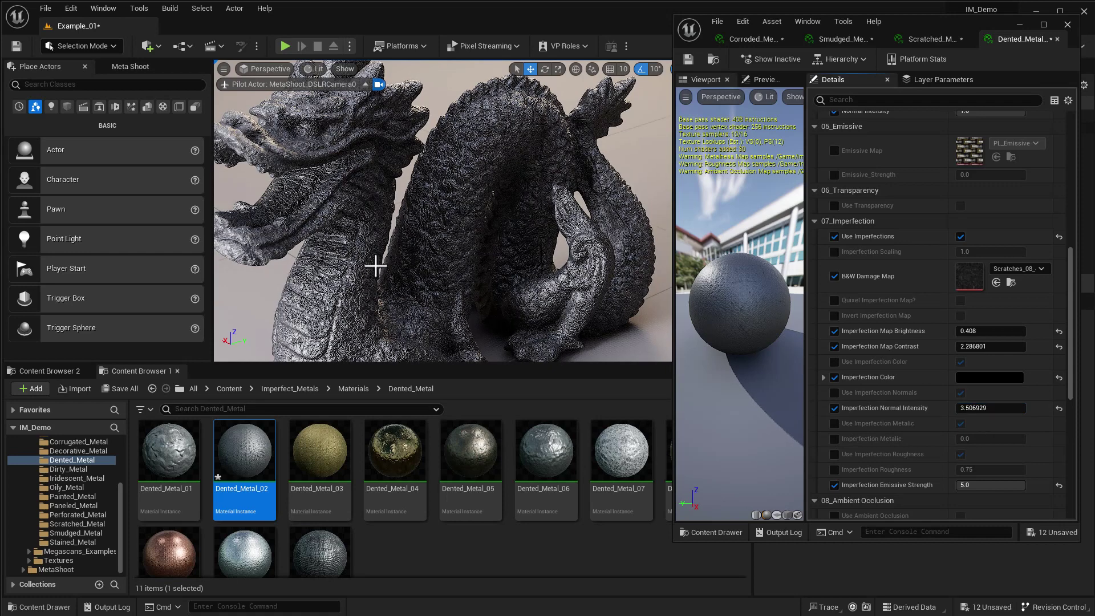
{"action": "left_click", "coordinate": [969, 408]}
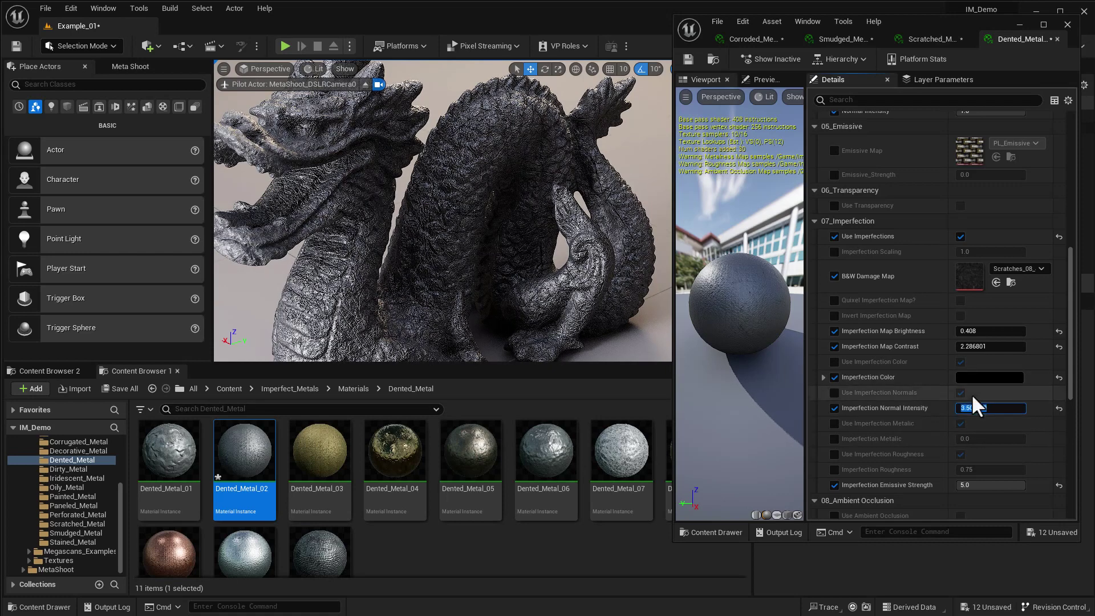
{"action": "type", "text": "1.5"}
{"action": "key", "text": "Return"}
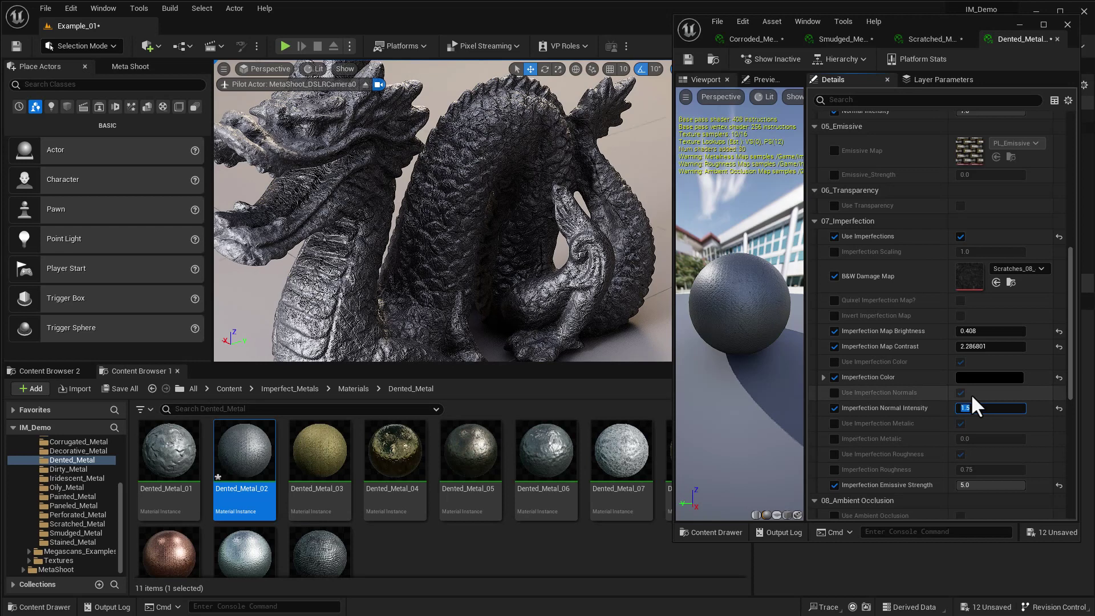
{"action": "type", "text": ".5"}
{"action": "key", "text": "Return"}
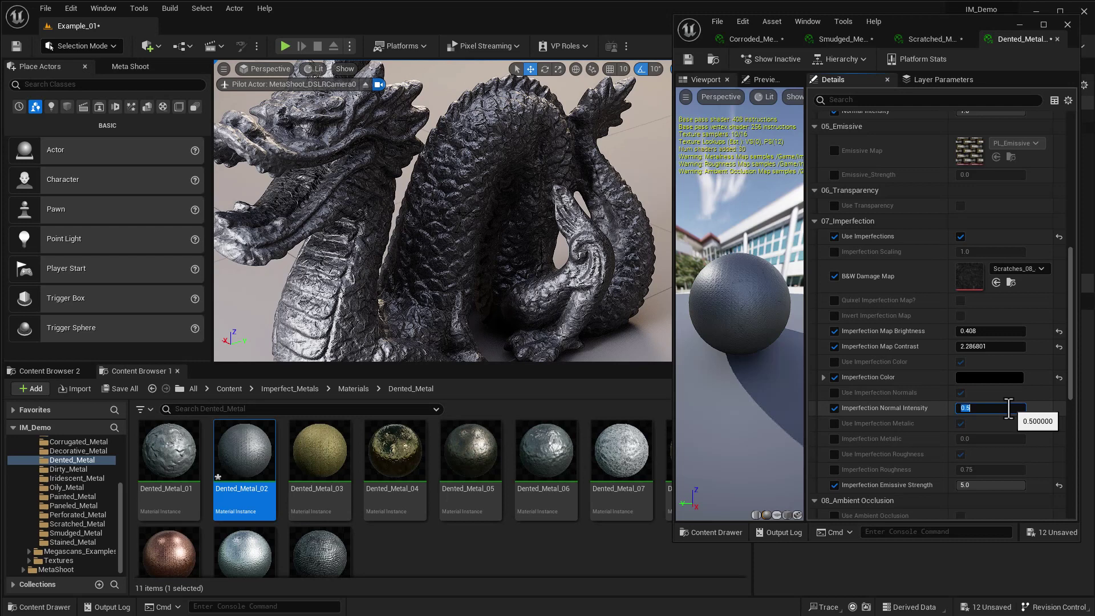
- Override the Imperfection Metallic value of Dented_Metal_02, try it at 1, and set it back to 0
{"action": "left_click", "coordinate": [834, 438]}
{"action": "left_click", "coordinate": [978, 440]}
{"action": "type", "text": "1"}
{"action": "key", "text": "Return"}
{"action": "type", "text": "0"}
{"action": "key", "text": "Return"}
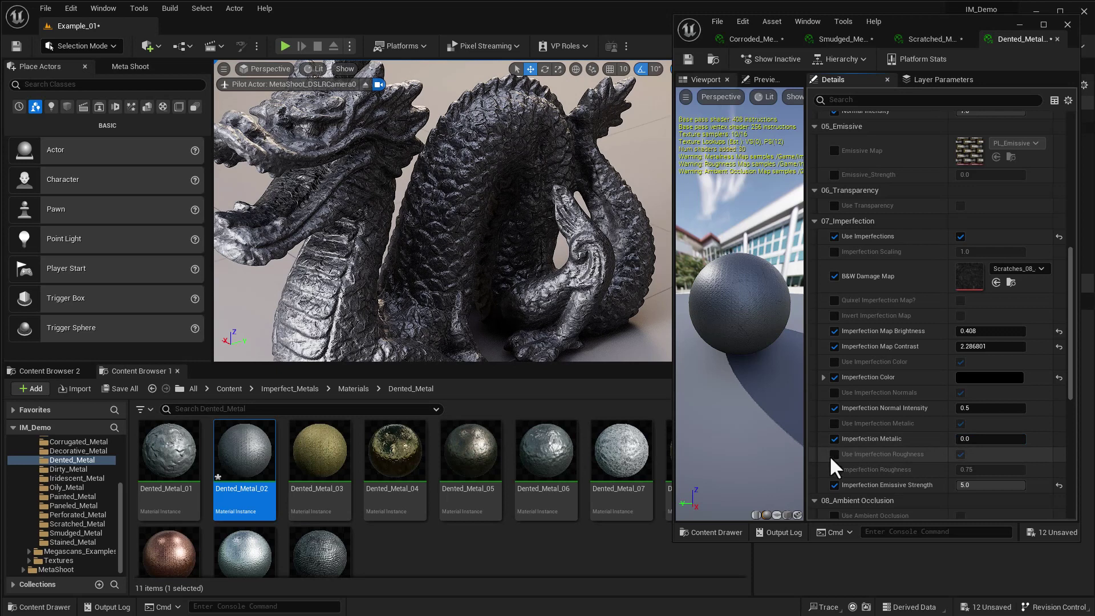
- Override the Imperfection Roughness of Dented_Metal_02 and set it to about 0.766
{"action": "left_click", "coordinate": [833, 469]}
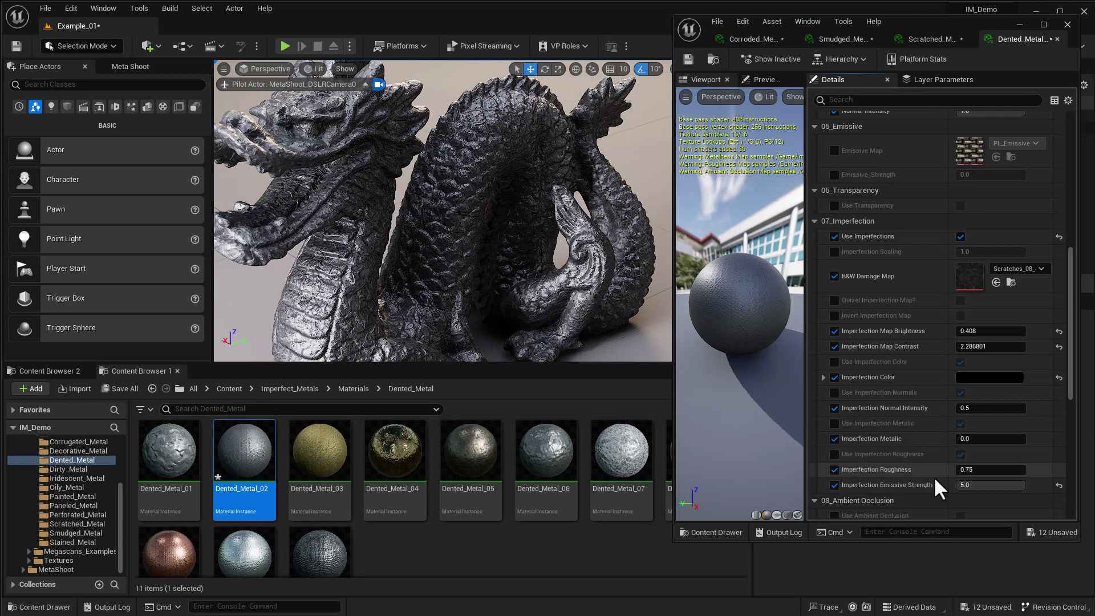
{"action": "mouse_move", "coordinate": [980, 471]}
{"action": "left_mouse_down"}
{"action": "mouse_move", "coordinate": [1026, 471]}
{"action": "mouse_move", "coordinate": [976, 471]}
{"action": "left_mouse_up"}
- Set the Imperfection Map Brightness and Contrast of Dented_Metal_02 to 0.0 and its Imperfection Metallic value to 1.0
{"action": "left_click_drag", "start_coordinate": [989, 346], "coordinate": [963, 346]}
{"action": "left_click", "coordinate": [1059, 332]}
{"action": "left_click_drag", "start_coordinate": [971, 440], "coordinate": [1015, 439]}
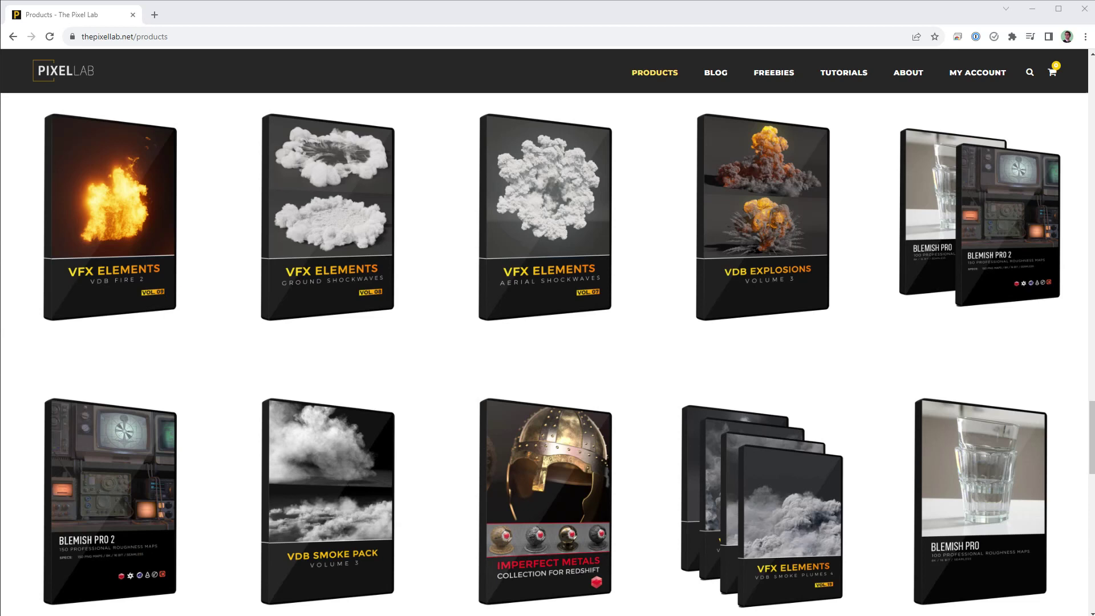
- Examine the roughness map previews on The Pixel Lab's Blemish Pro Bundle page, and return to Unreal
{"action": "left_click", "coordinate": [969, 270]}
{"action": "scroll", "coordinate": [1090, 197], "scroll_direction": "down", "scroll_amount": 8}
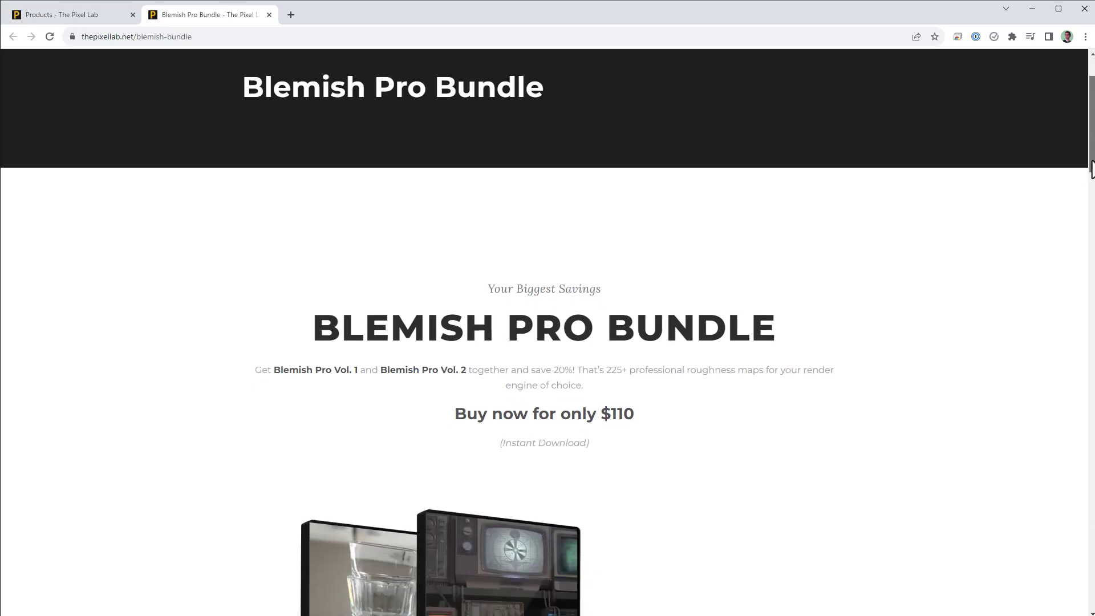
{"action": "scroll", "coordinate": [1090, 222], "scroll_direction": "down", "scroll_amount": 8}
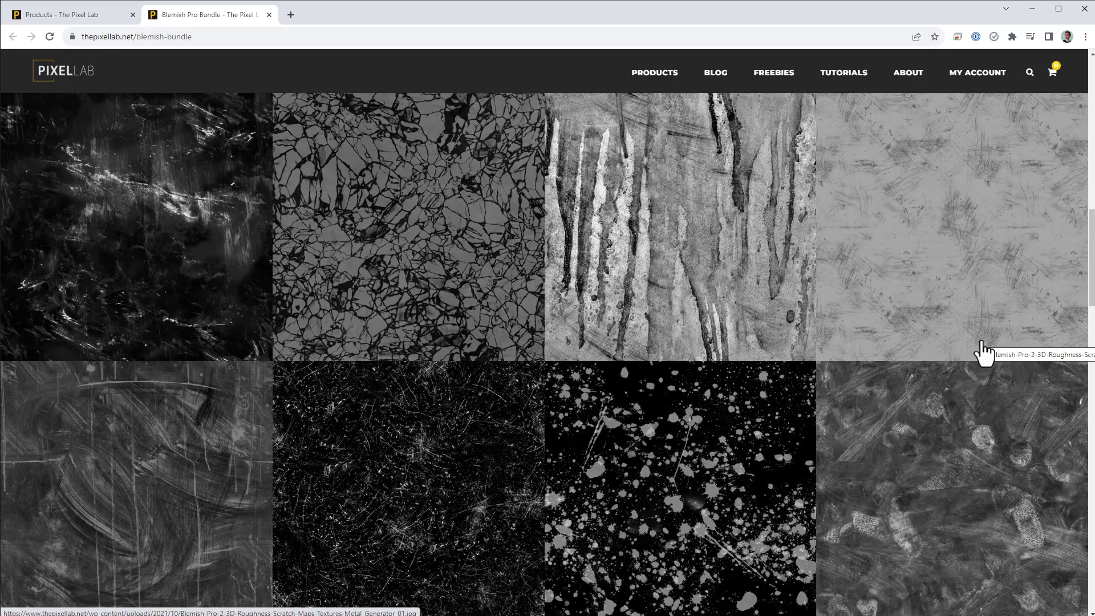
{"action": "key", "text": "alt+Tab"}
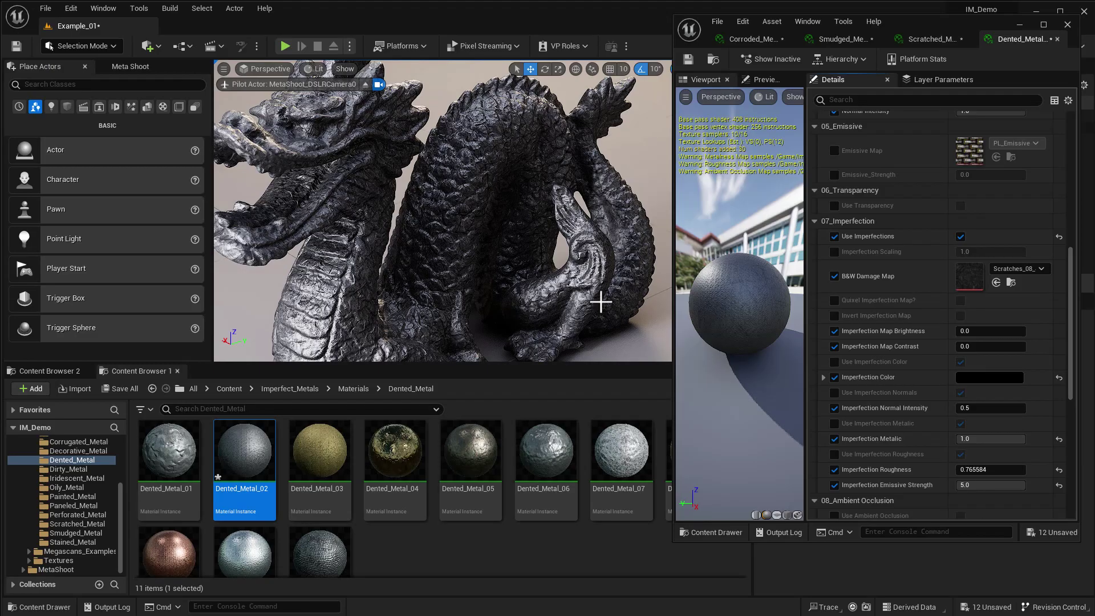
- Override the Quixel Imperfection Map option of Dented_Metal_02 and enable it
{"action": "left_click", "coordinate": [834, 300]}
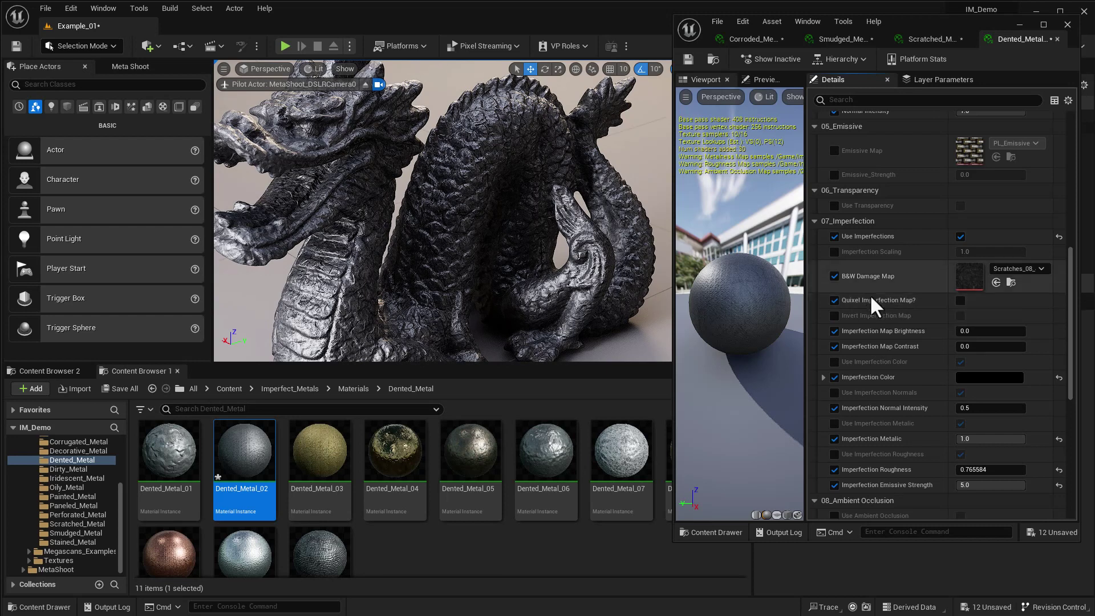
{"action": "left_click", "coordinate": [960, 300]}
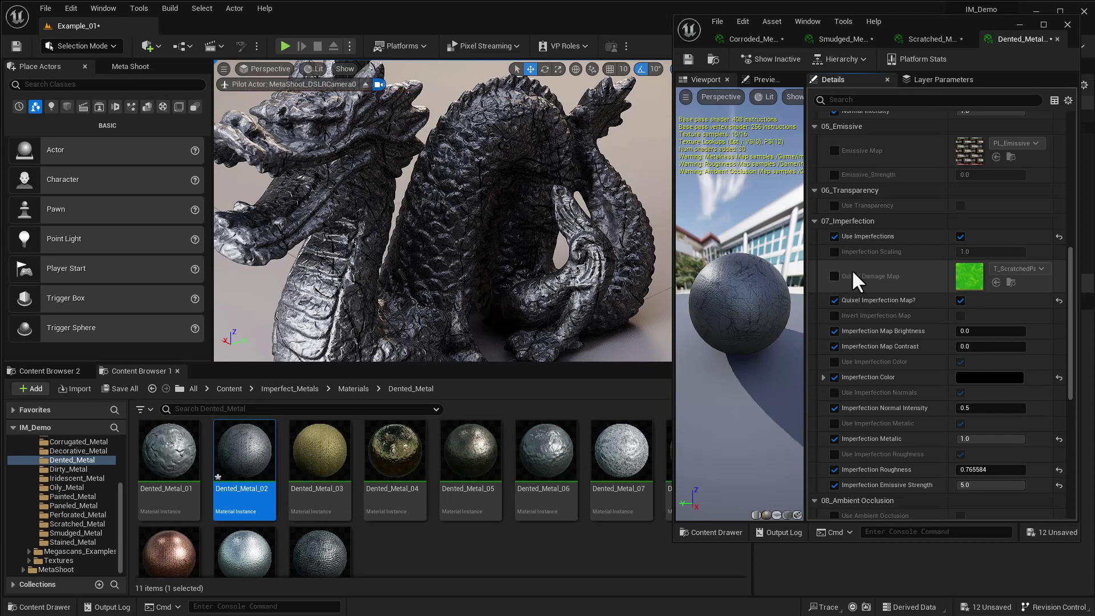
- Open the Quixel damage map texture and compare its red and green channels one at a time, then close it
{"action": "double_click", "coordinate": [970, 277]}
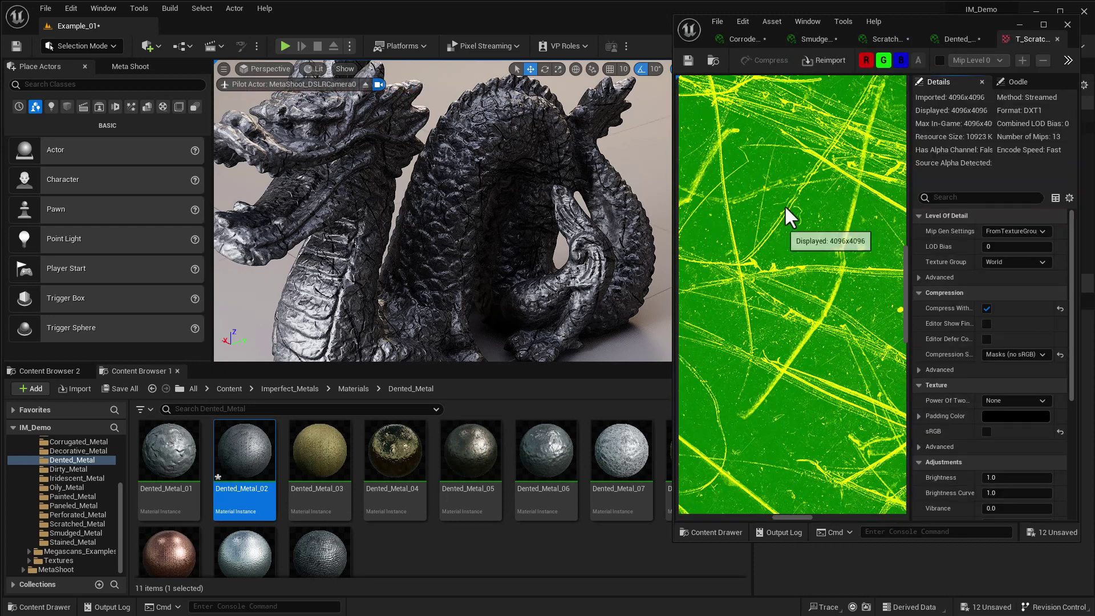
{"action": "left_click", "coordinate": [883, 60]}
{"action": "left_click", "coordinate": [884, 60]}
{"action": "left_click", "coordinate": [899, 60]}
{"action": "left_click", "coordinate": [885, 61]}
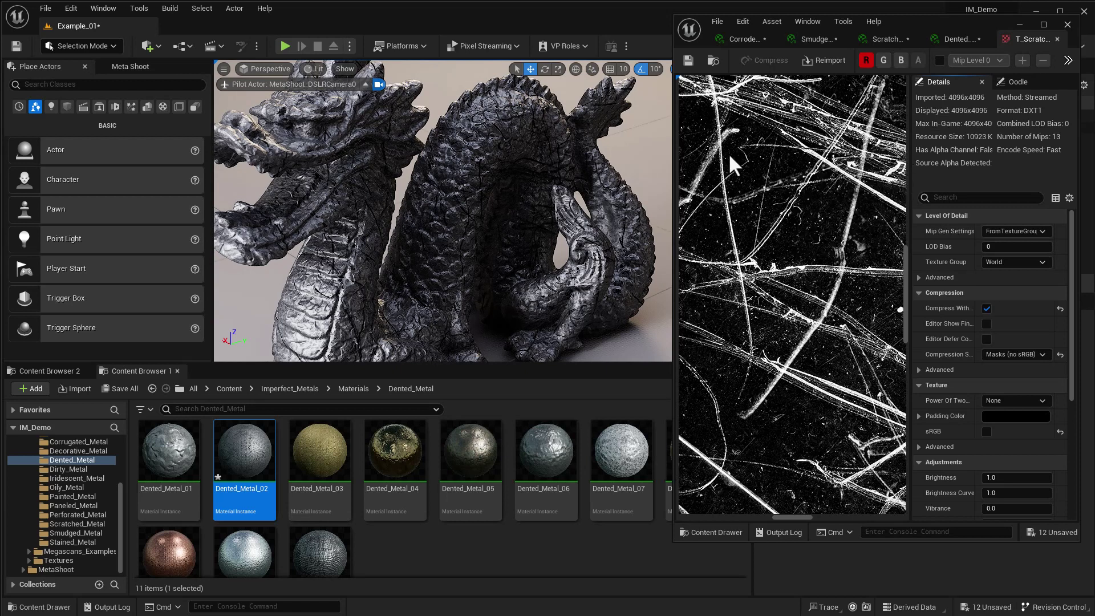
{"action": "left_click", "coordinate": [884, 61]}
{"action": "left_click", "coordinate": [865, 61]}
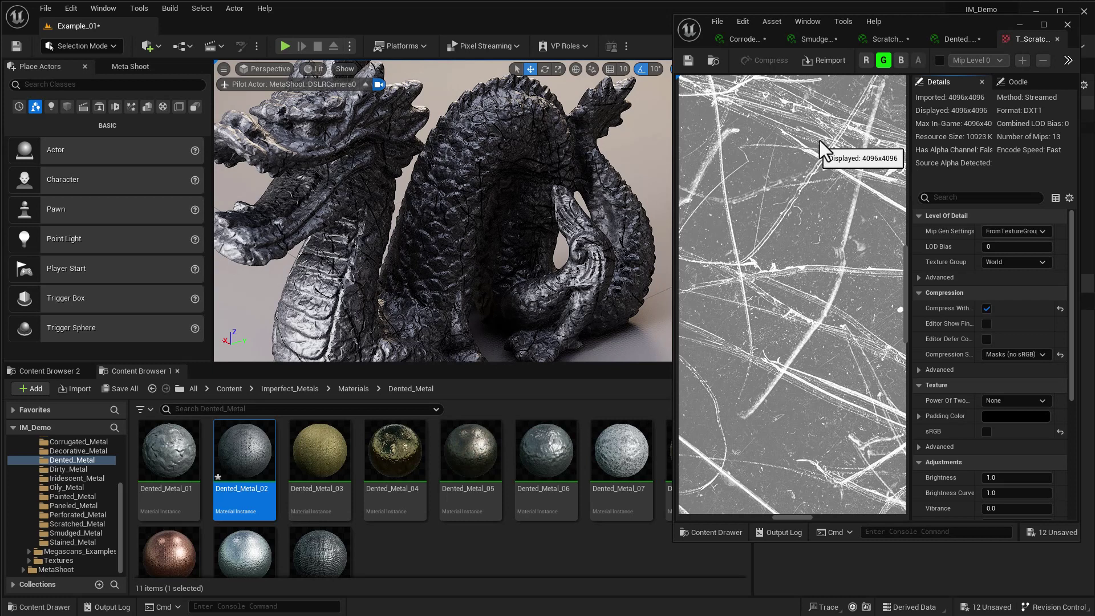
{"action": "left_click", "coordinate": [865, 60]}
{"action": "left_click", "coordinate": [883, 59]}
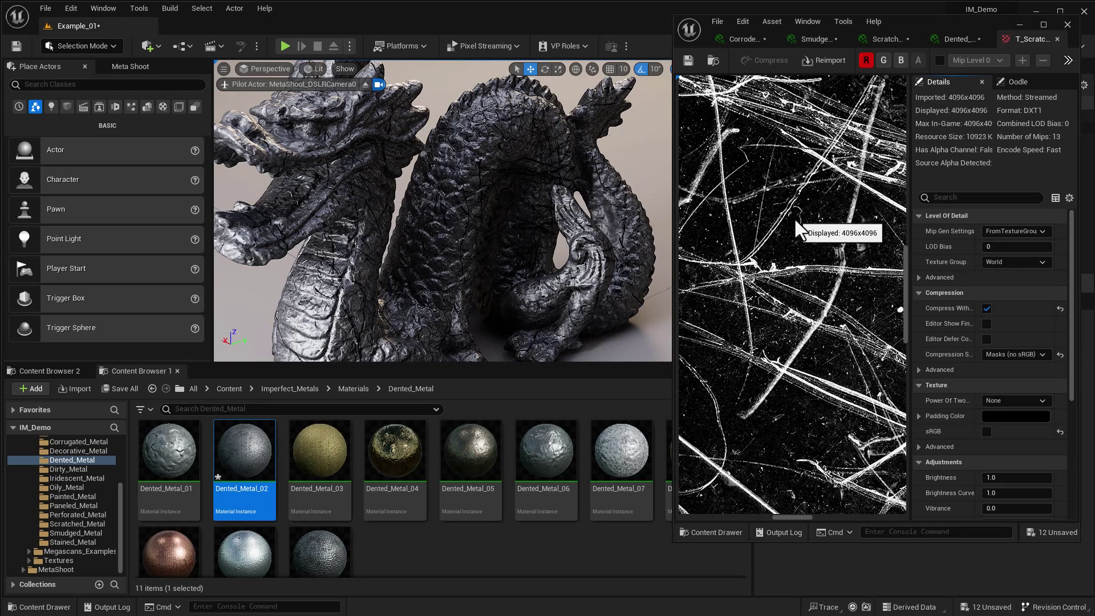
{"action": "left_click", "coordinate": [1056, 39]}
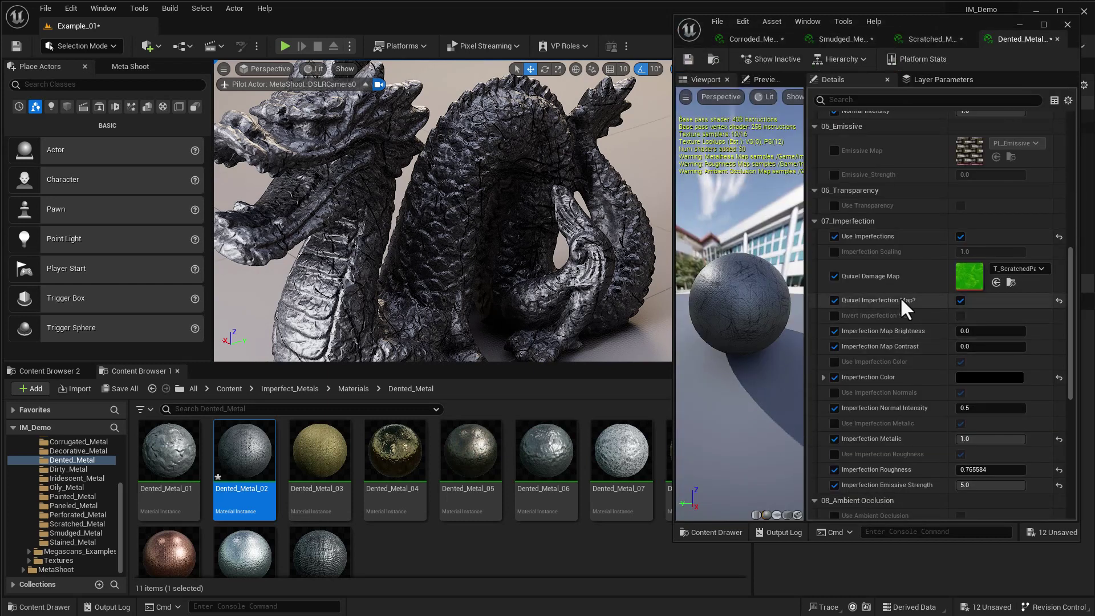
- Disable the Quixel Imperfection Map of Dented_Metal_02 and change its Imperfection Color to a fully saturated magenta
{"action": "left_click", "coordinate": [961, 300]}
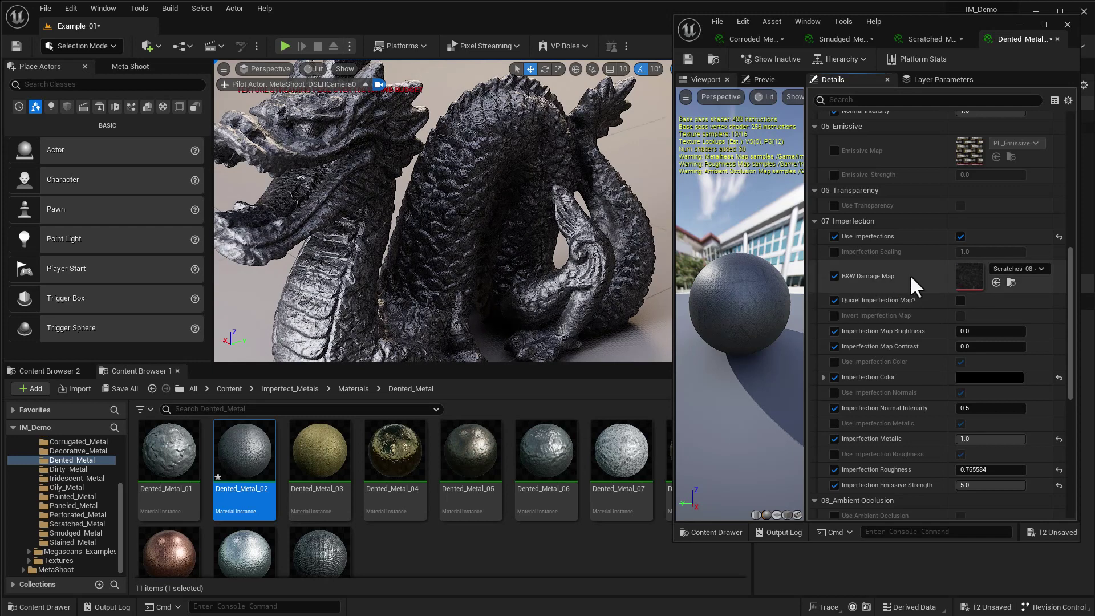
{"action": "left_click", "coordinate": [994, 374]}
{"action": "left_click_drag", "start_coordinate": [1011, 380], "coordinate": [868, 223]}
{"action": "left_click_drag", "start_coordinate": [926, 295], "coordinate": [969, 271]}
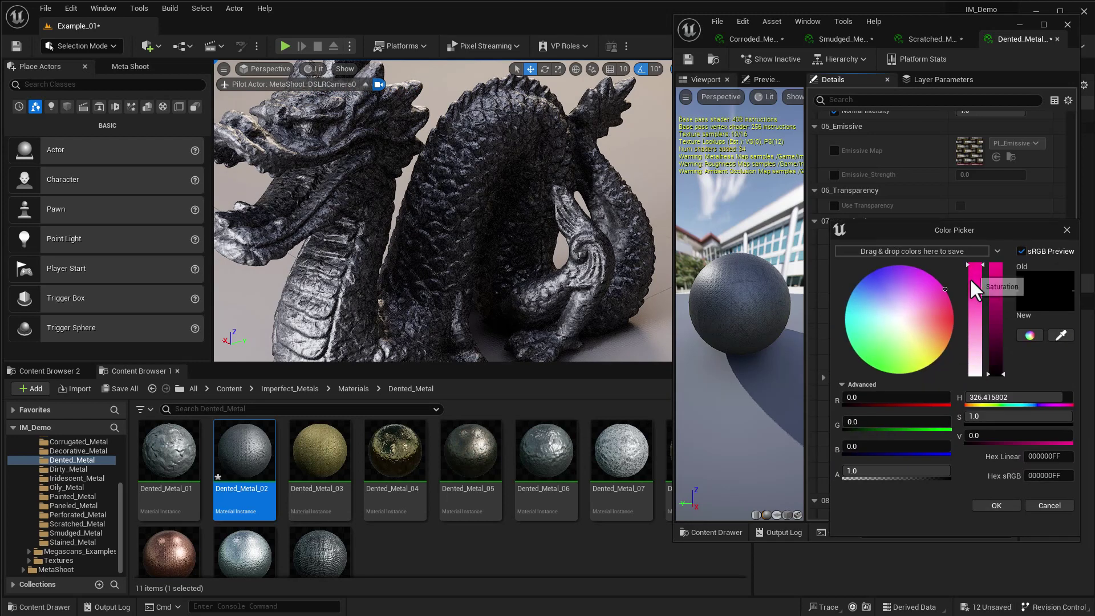
{"action": "left_click", "coordinate": [1008, 505]}
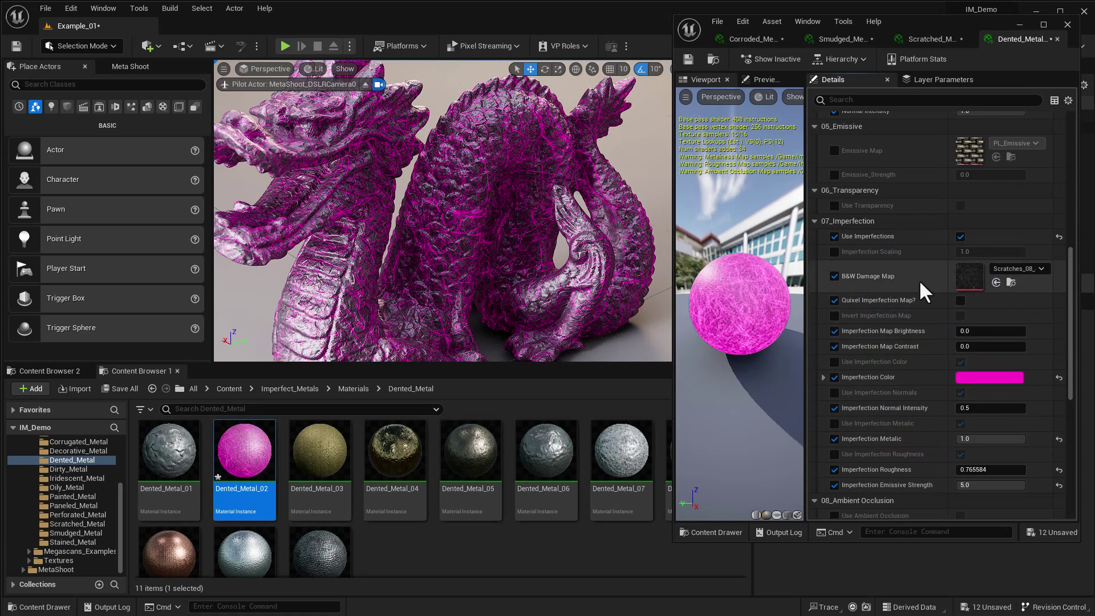
- Override the Imperfection Scaling of Dented_Metal_02, try a different scale, and set it to 1.0
{"action": "left_click", "coordinate": [834, 252]}
{"action": "left_click_drag", "start_coordinate": [963, 249], "coordinate": [1006, 249]}
{"action": "type", "text": "1.0"}
{"action": "key", "text": "Return"}
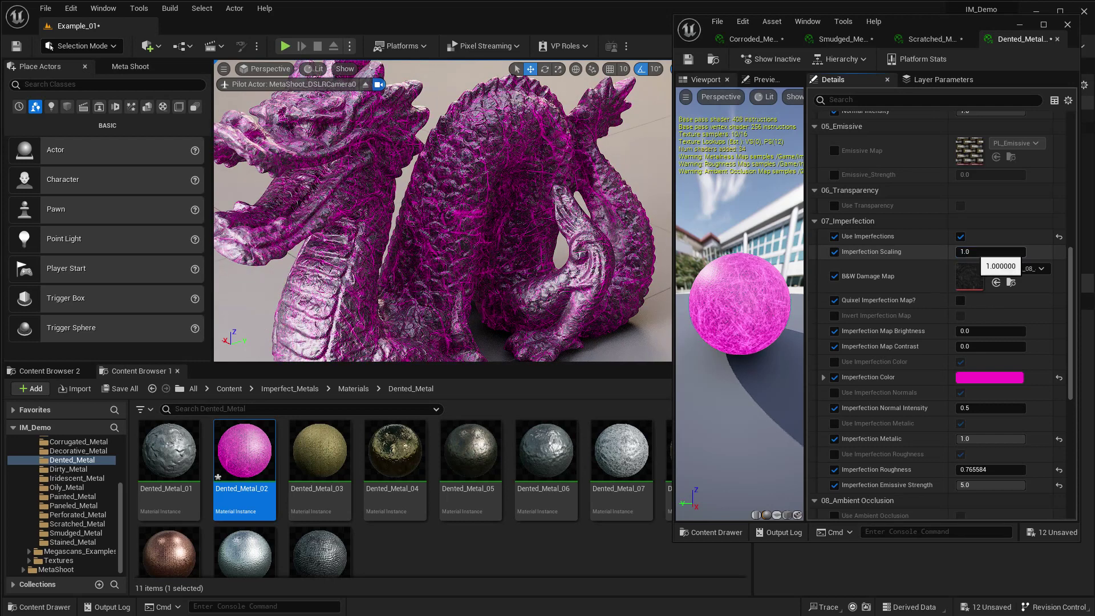
- Apply Perforated_Metal_04 from the Perforated_Metal folder to the dragon statue
{"action": "left_click", "coordinate": [514, 63]}
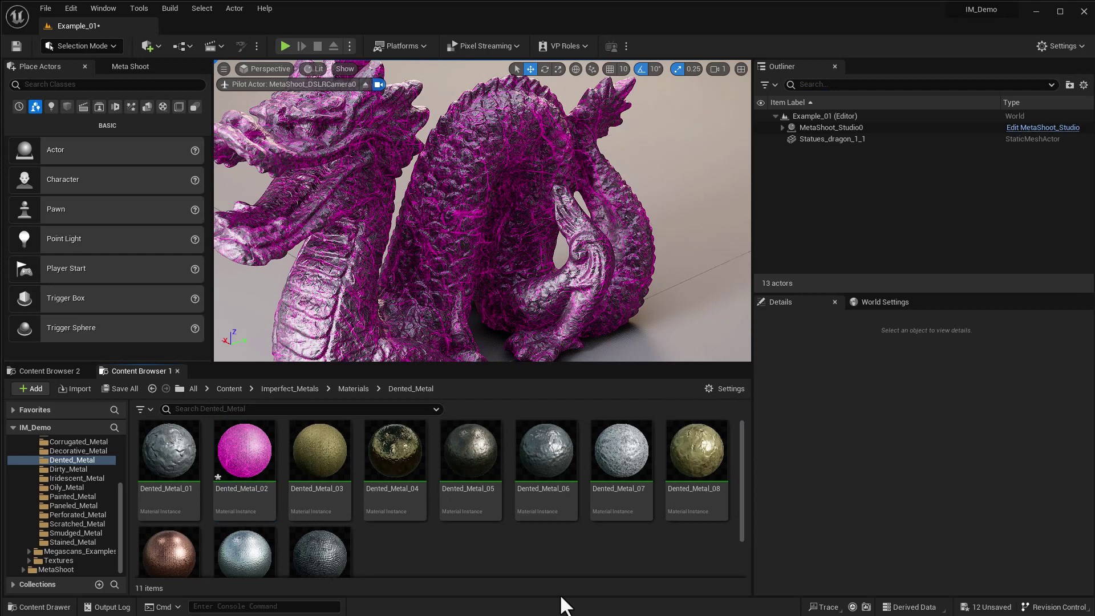
{"action": "left_click", "coordinate": [82, 514]}
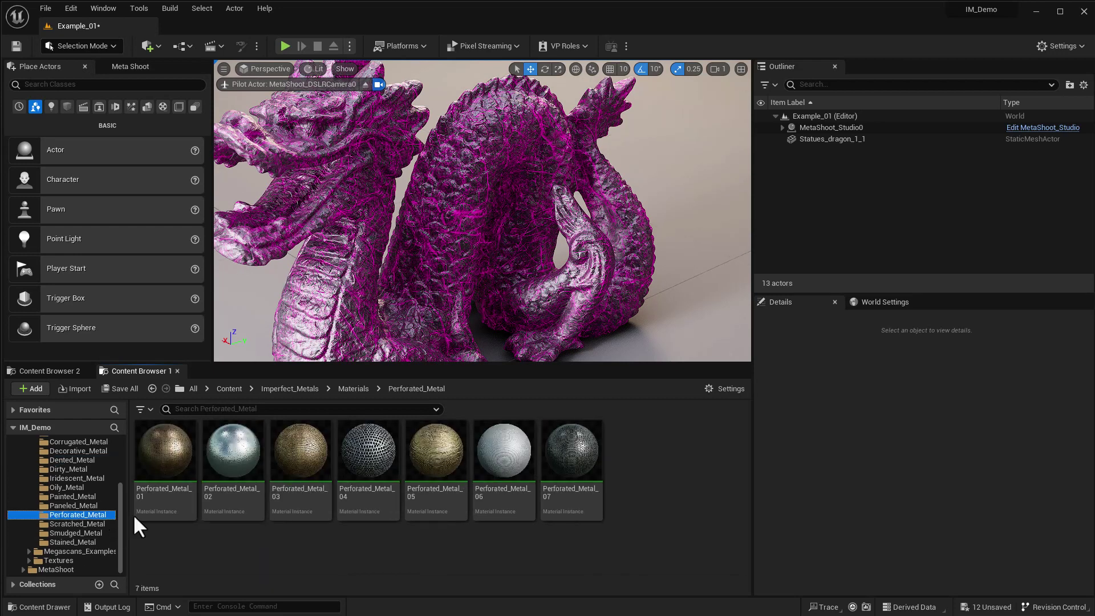
{"action": "mouse_move", "coordinate": [371, 457]}
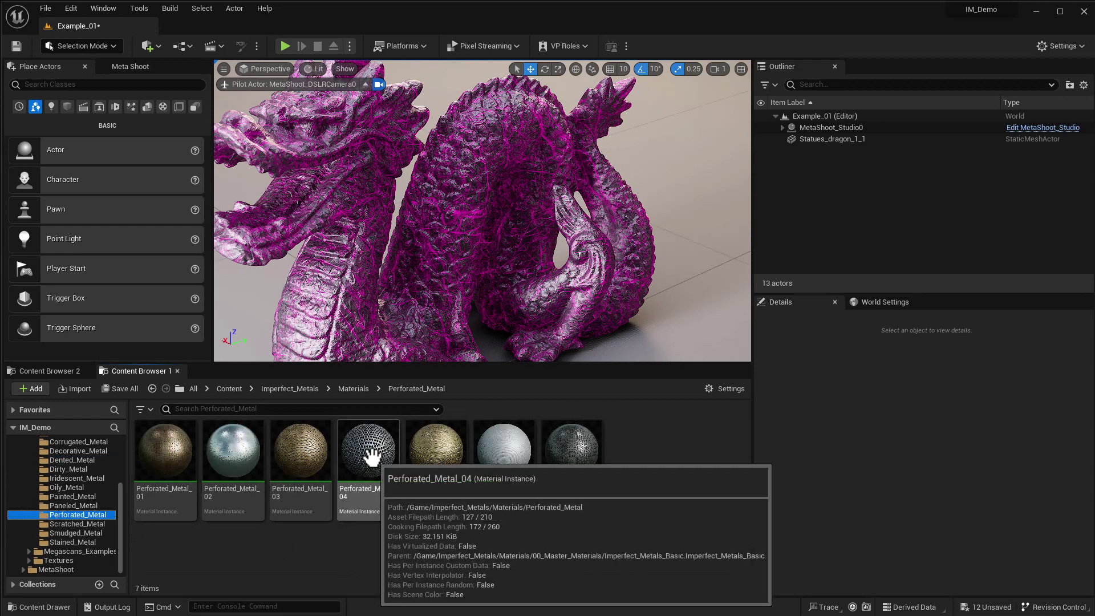
{"action": "left_click_drag", "start_coordinate": [372, 456], "coordinate": [439, 276]}
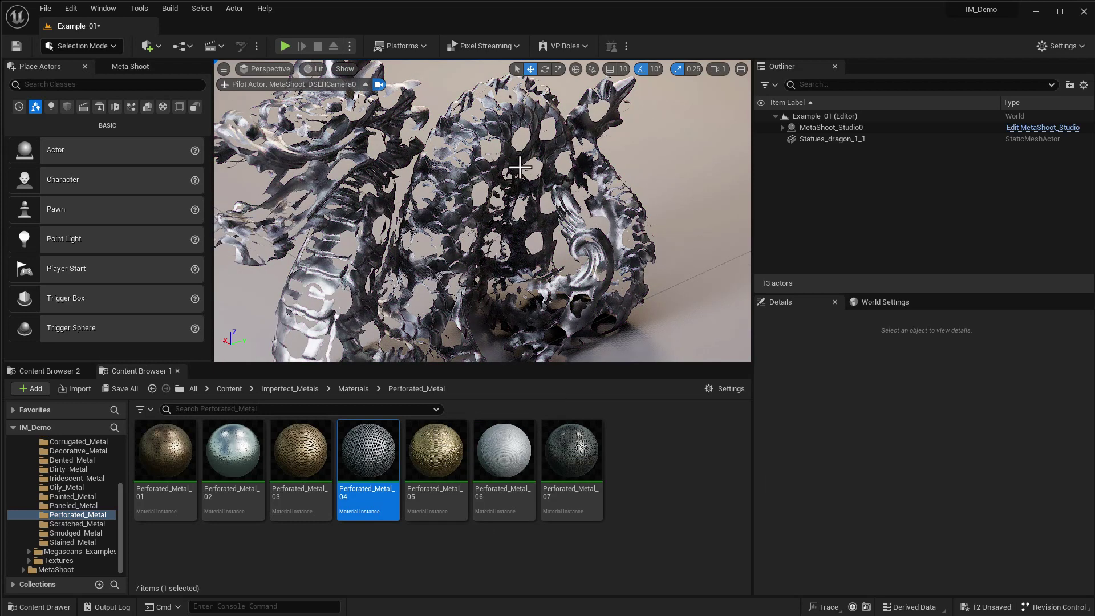
- Open Perforated_Metal_04 for editing and raise its Texture Scaling to about 16.9
{"action": "double_click", "coordinate": [379, 448]}
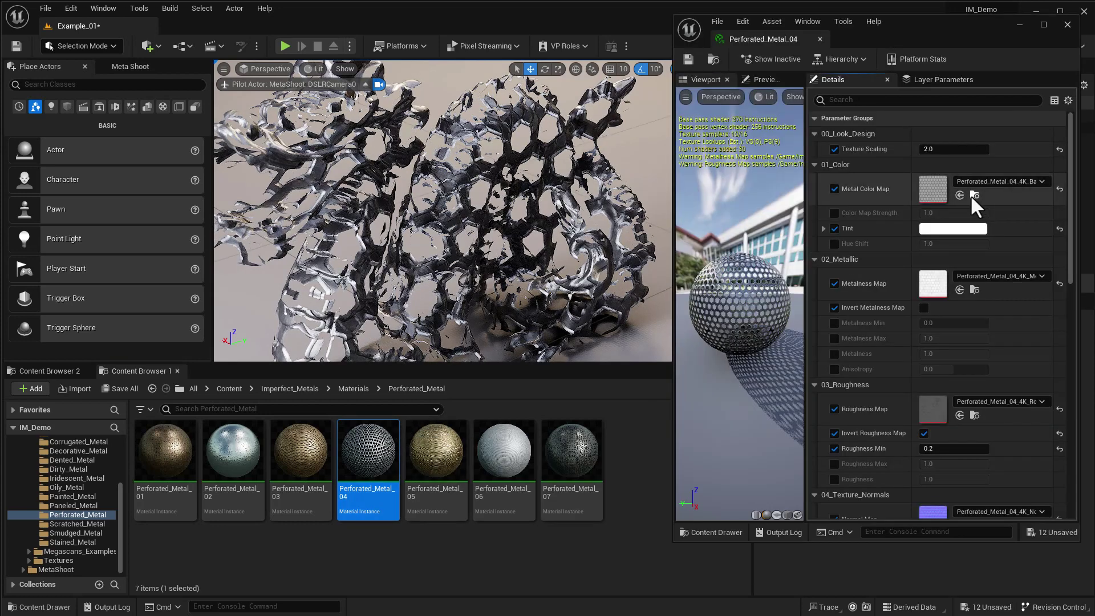
{"action": "left_click_drag", "start_coordinate": [946, 148], "coordinate": [1003, 149]}
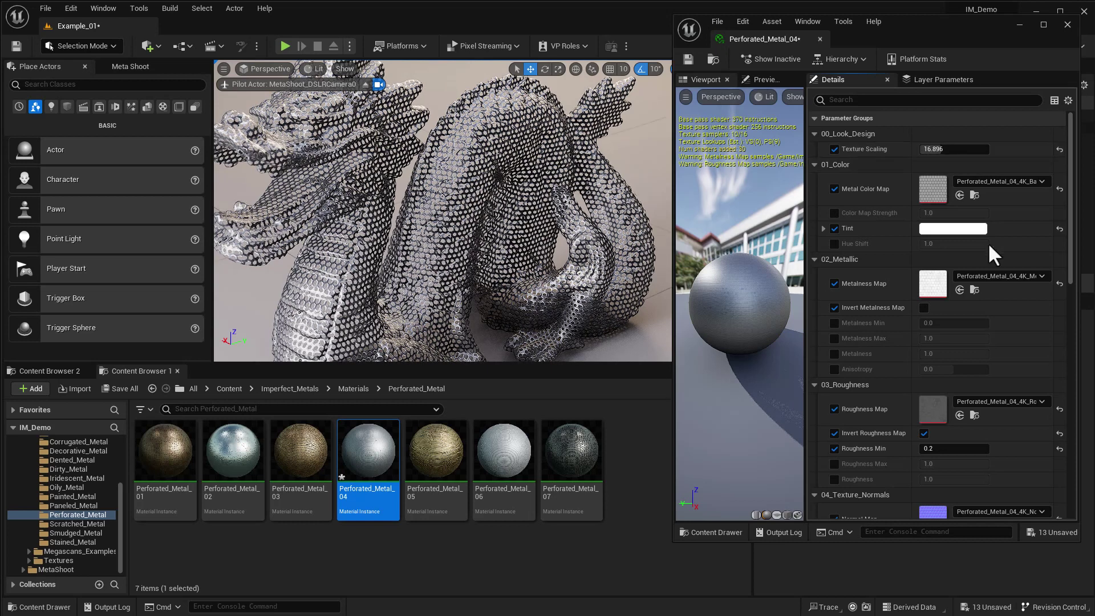
- Enable the Two Sided material property override for Perforated_Metal_04
{"action": "left_click_drag", "start_coordinate": [1069, 206], "coordinate": [1067, 419]}
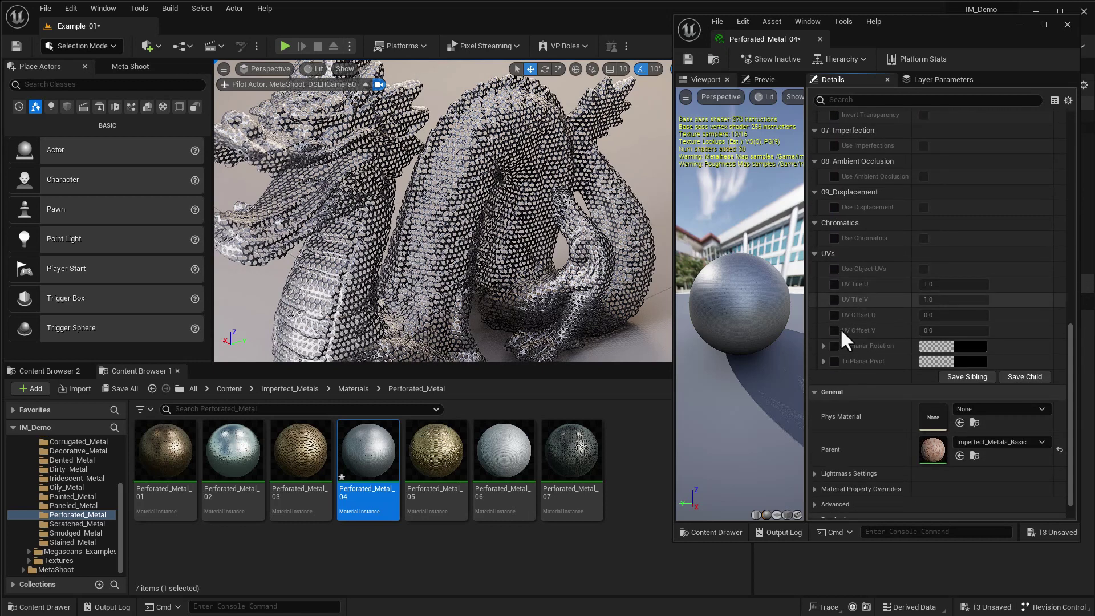
{"action": "left_click", "coordinate": [816, 487]}
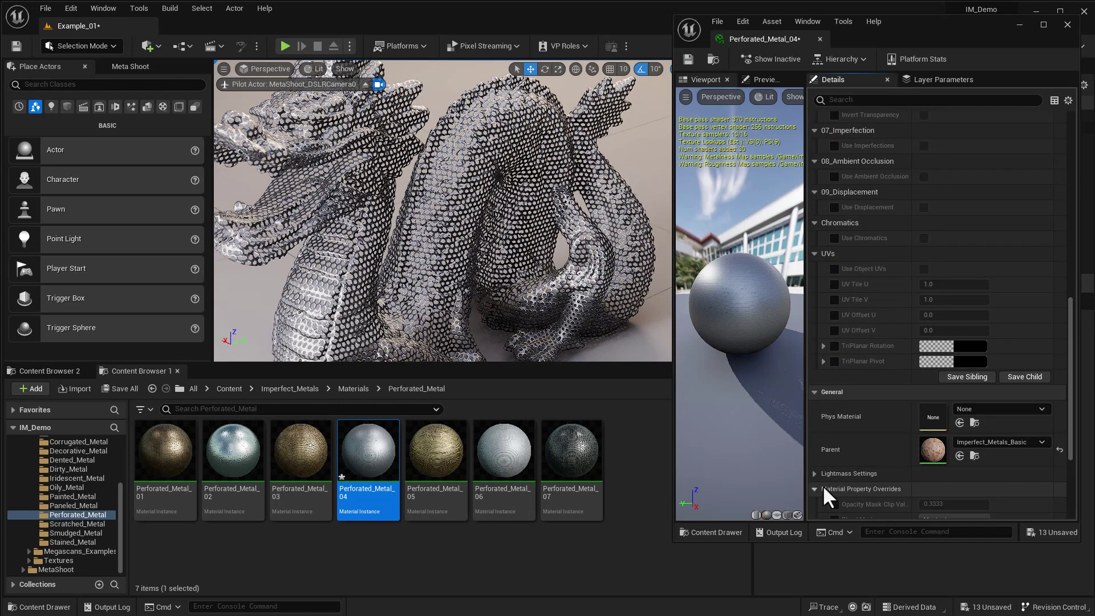
{"action": "scroll", "coordinate": [880, 478], "scroll_direction": "down", "scroll_amount": 3}
{"action": "left_click", "coordinate": [835, 460]}
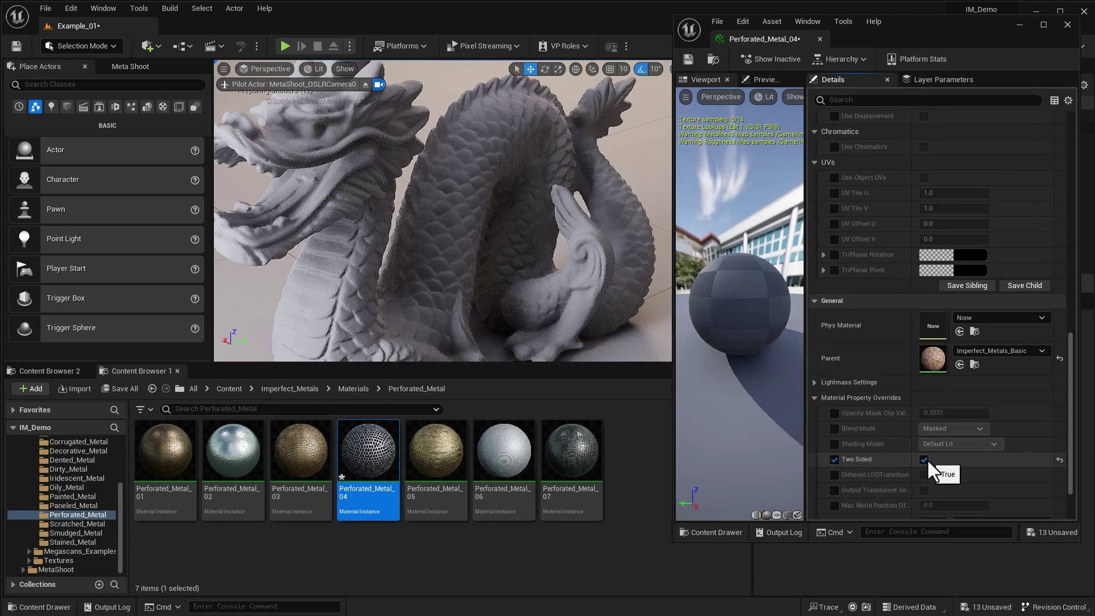
{"action": "left_click", "coordinate": [924, 459]}
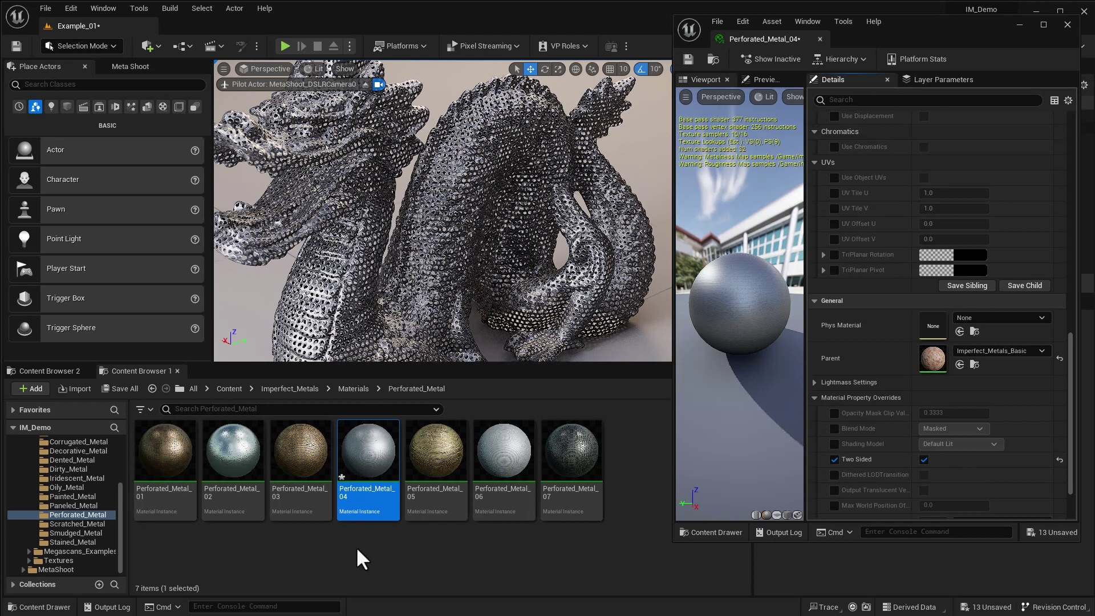
- Apply Scratched_Metal_01 from the Scratched_Metal folder to the dragon statue
{"action": "left_click", "coordinate": [94, 524]}
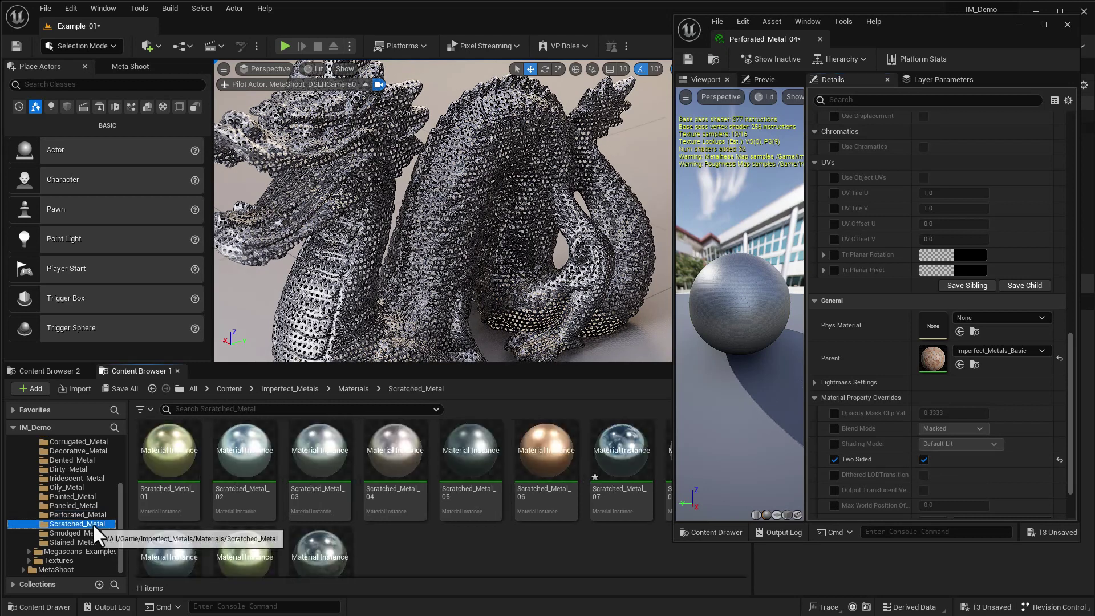
{"action": "left_click_drag", "start_coordinate": [168, 490], "coordinate": [320, 273]}
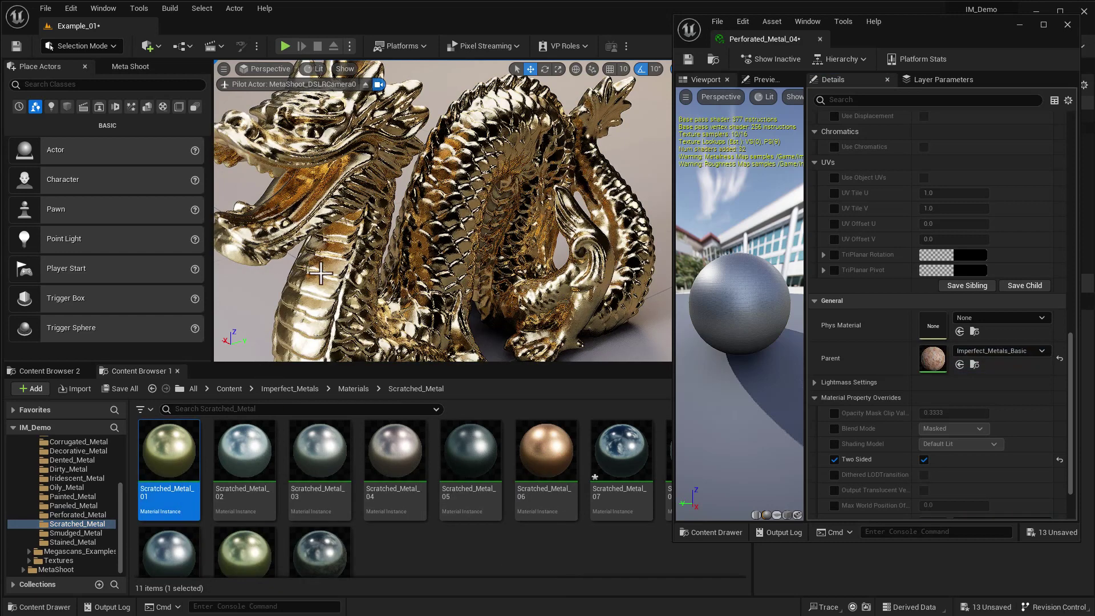
- Open Scratched_Metal_01 for editing and enable Use Transparency
{"action": "double_click", "coordinate": [180, 453]}
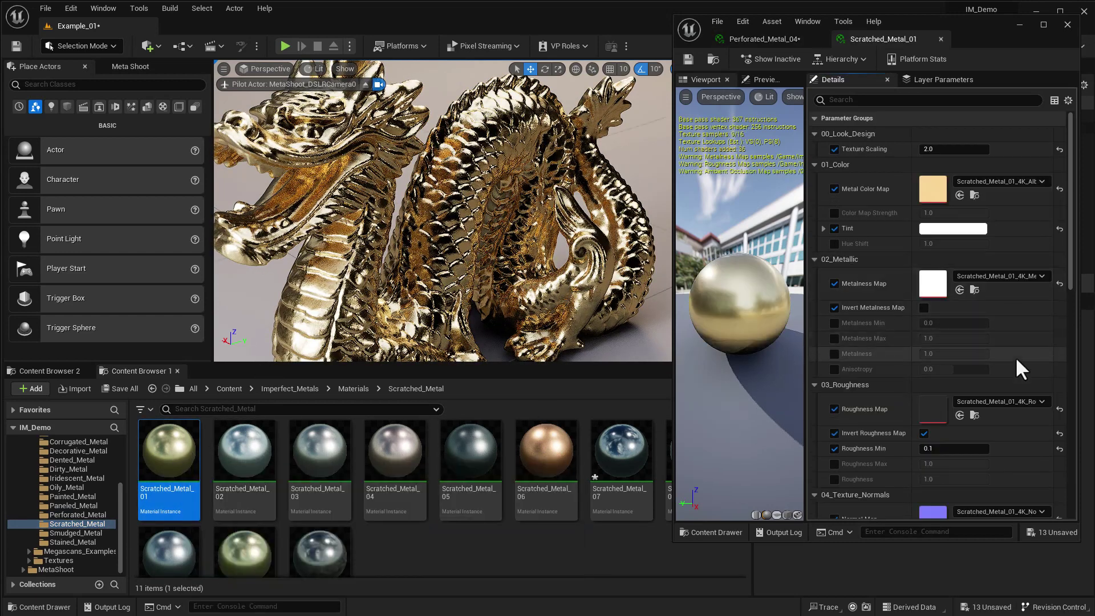
{"action": "left_click_drag", "start_coordinate": [1065, 264], "coordinate": [1058, 375]}
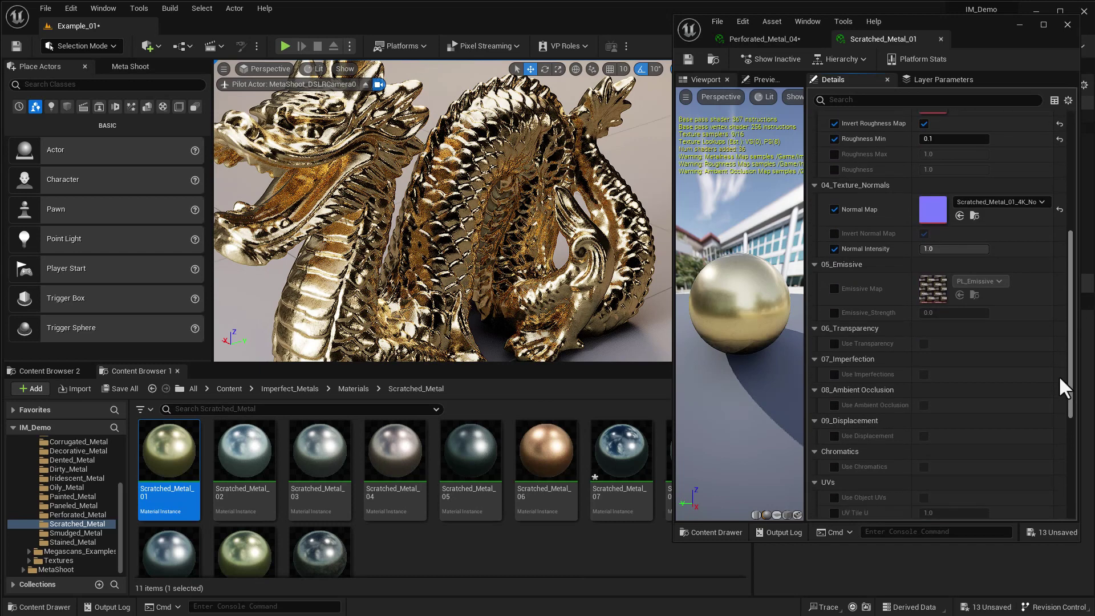
{"action": "left_click", "coordinate": [834, 354]}
{"action": "left_click", "coordinate": [923, 354]}
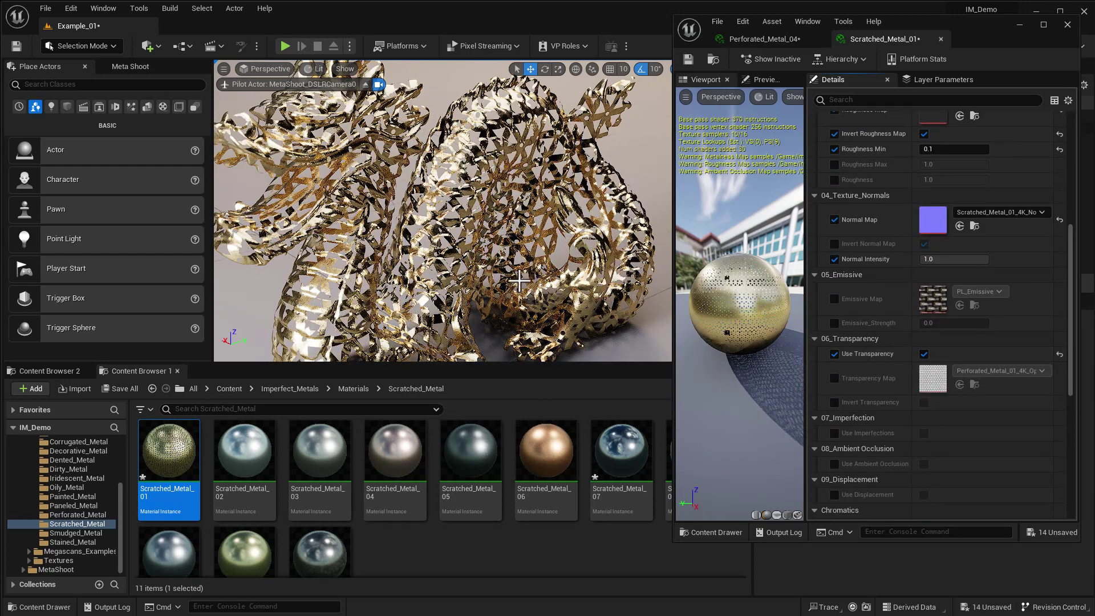
- Override the Transparency Map of Scratched_Metal_01 and open its assigned Perforated_Metal_01 texture for viewing
{"action": "left_click", "coordinate": [833, 377]}
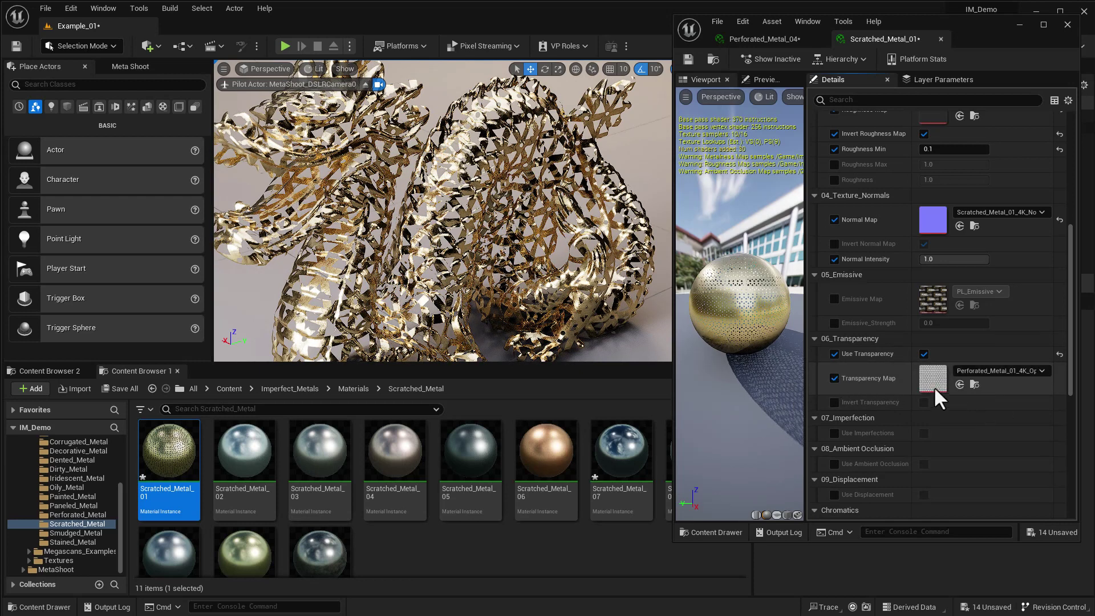
{"action": "double_click", "coordinate": [934, 380]}
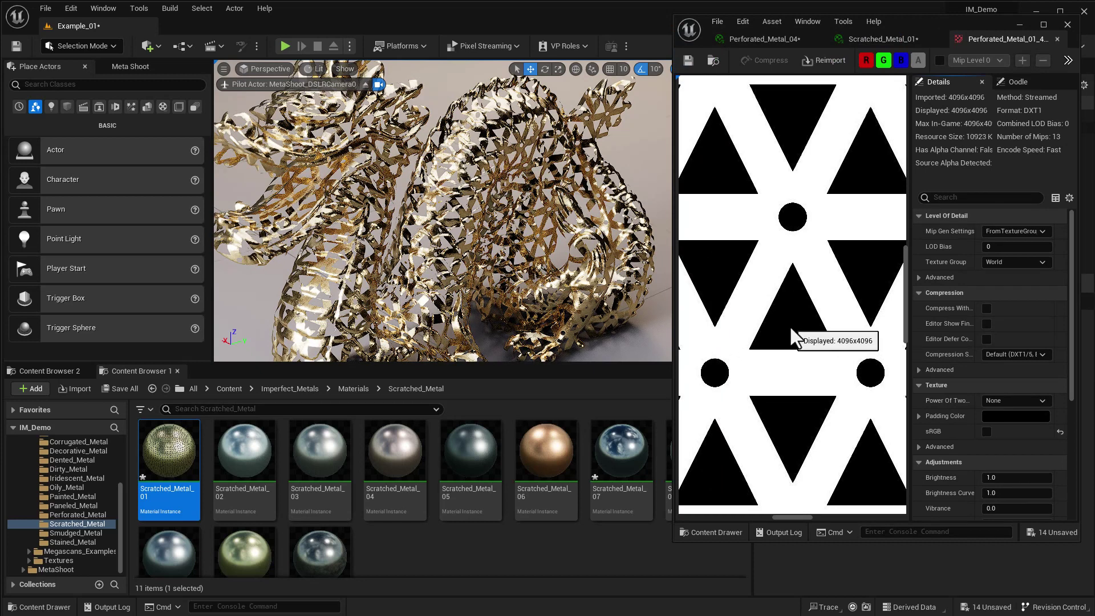
- Open the Perforated_Metal_04 texture folder under Imperfect_Metals/Textures/Perforated_Metal in the second content browser
{"action": "left_click", "coordinate": [511, 549]}
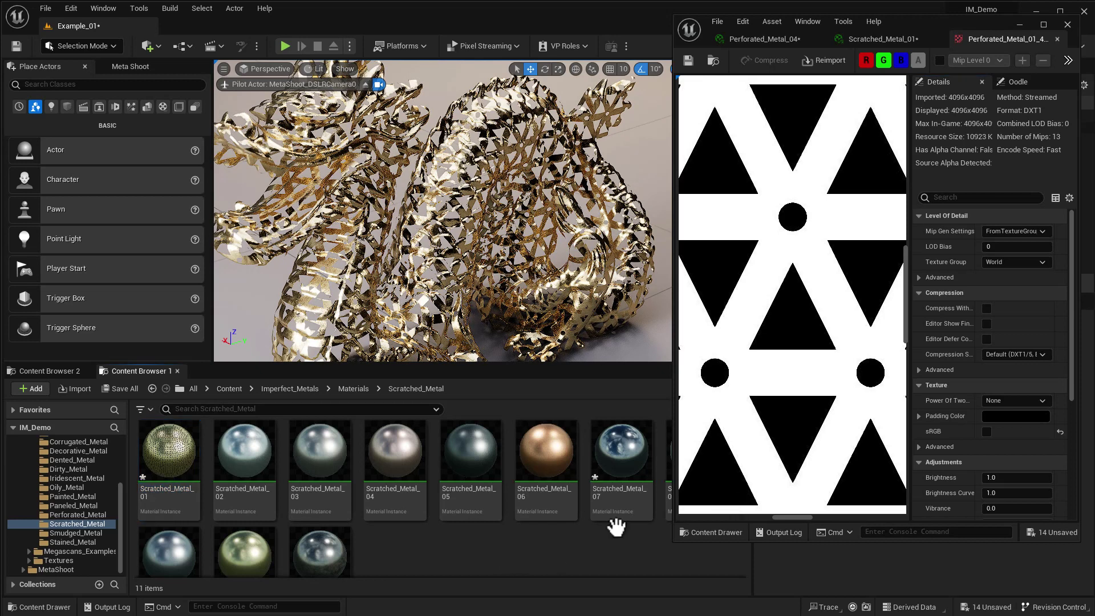
{"action": "left_click", "coordinate": [60, 371]}
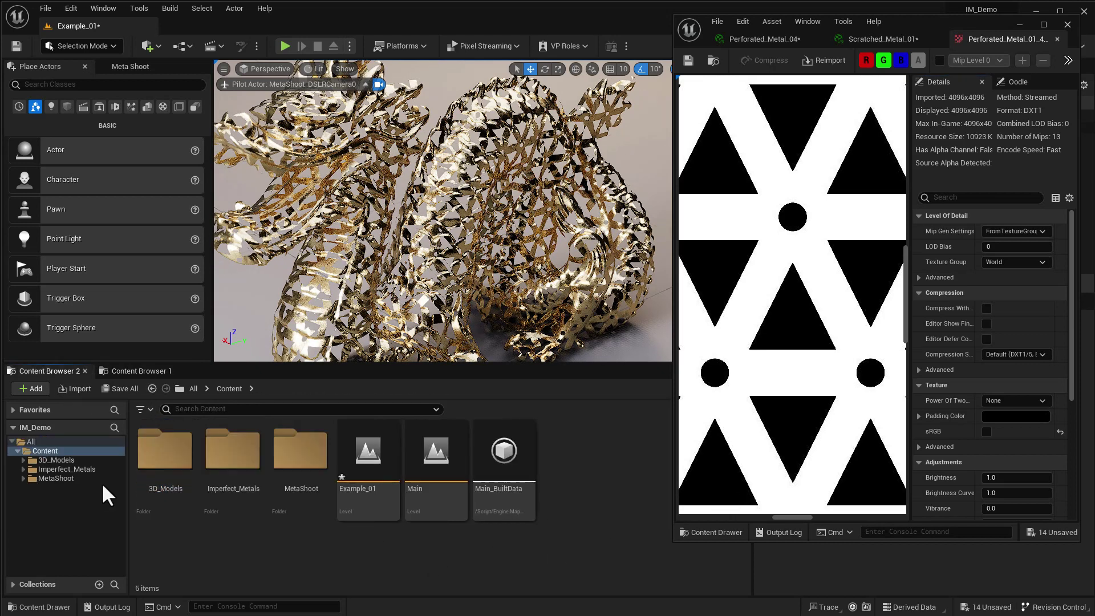
{"action": "left_click", "coordinate": [33, 468]}
{"action": "left_click", "coordinate": [24, 469]}
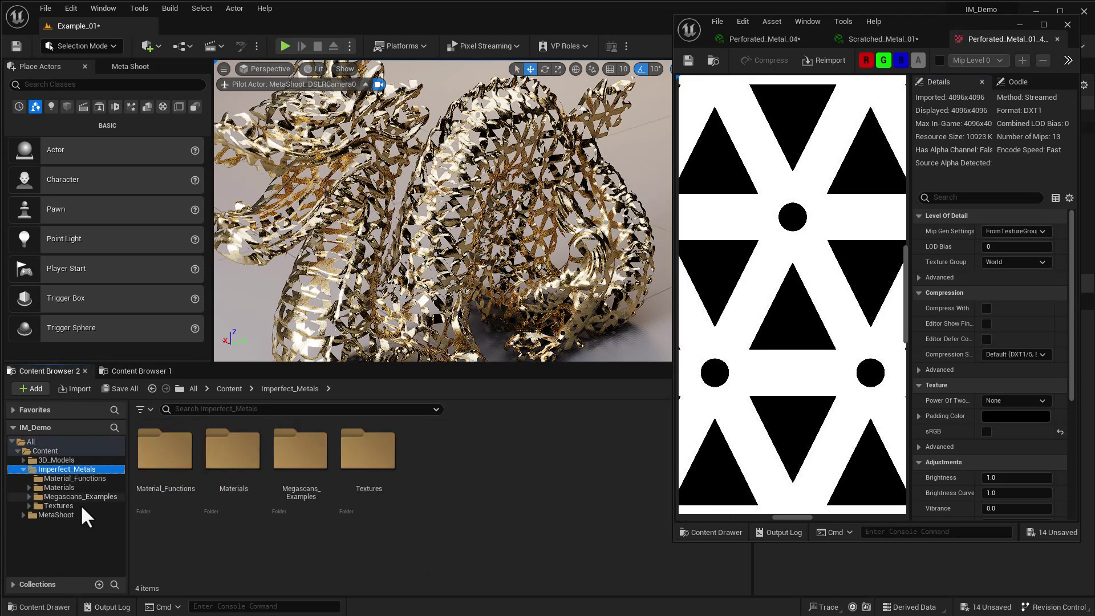
{"action": "left_click", "coordinate": [58, 505]}
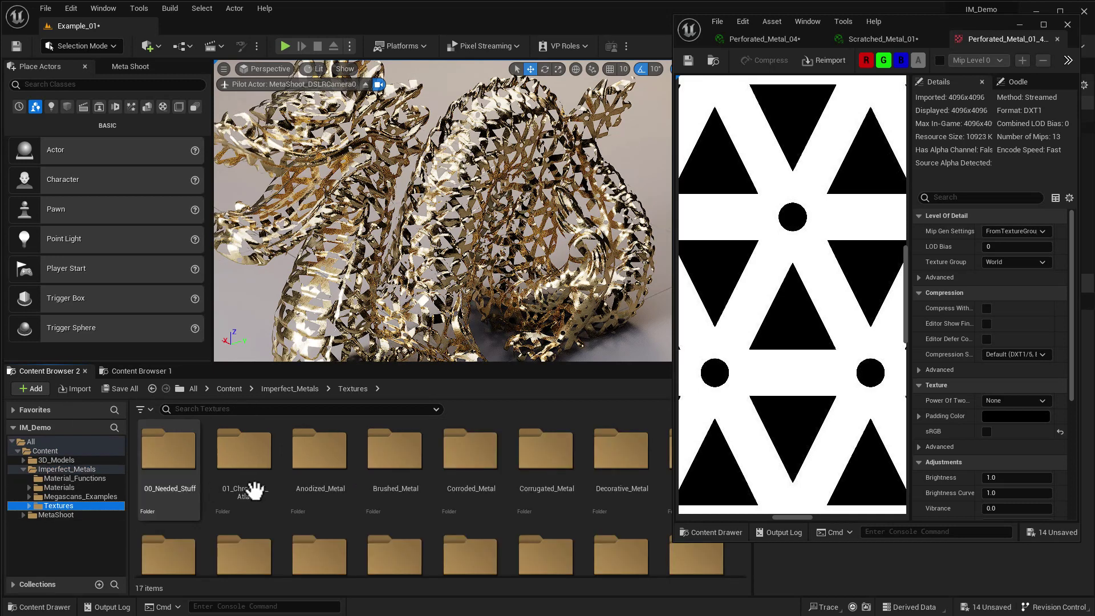
{"action": "scroll", "coordinate": [459, 522], "scroll_direction": "down", "scroll_amount": 1}
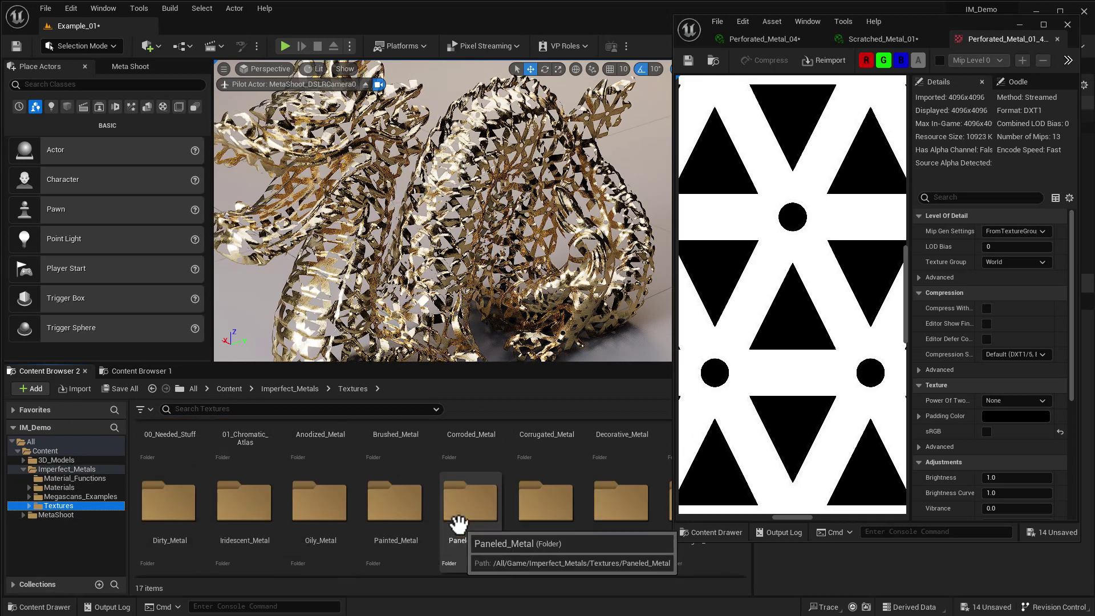
{"action": "double_click", "coordinate": [544, 510]}
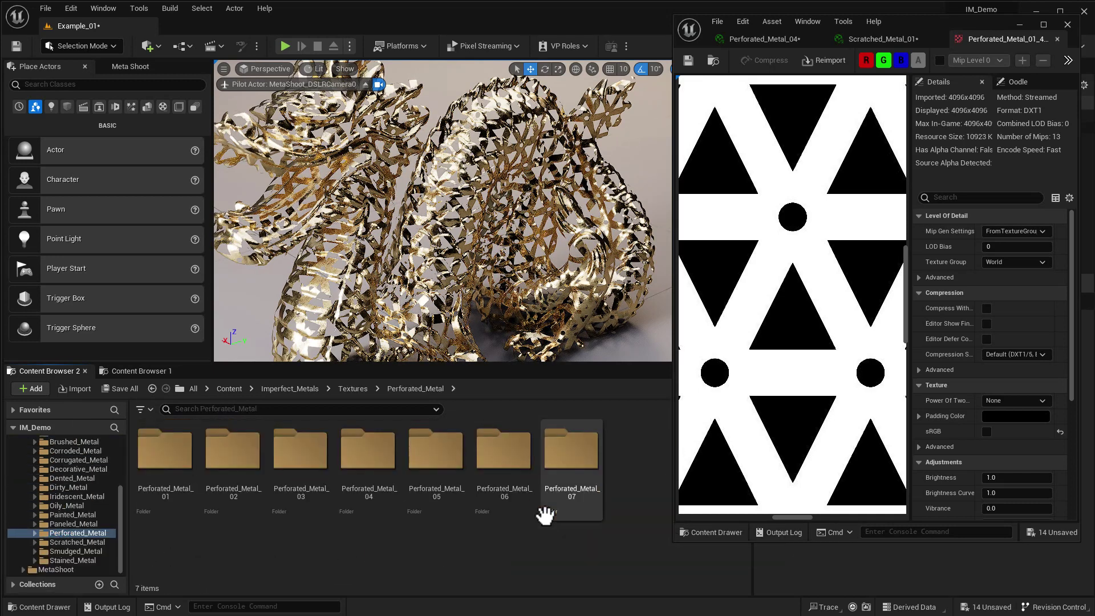
{"action": "double_click", "coordinate": [372, 456]}
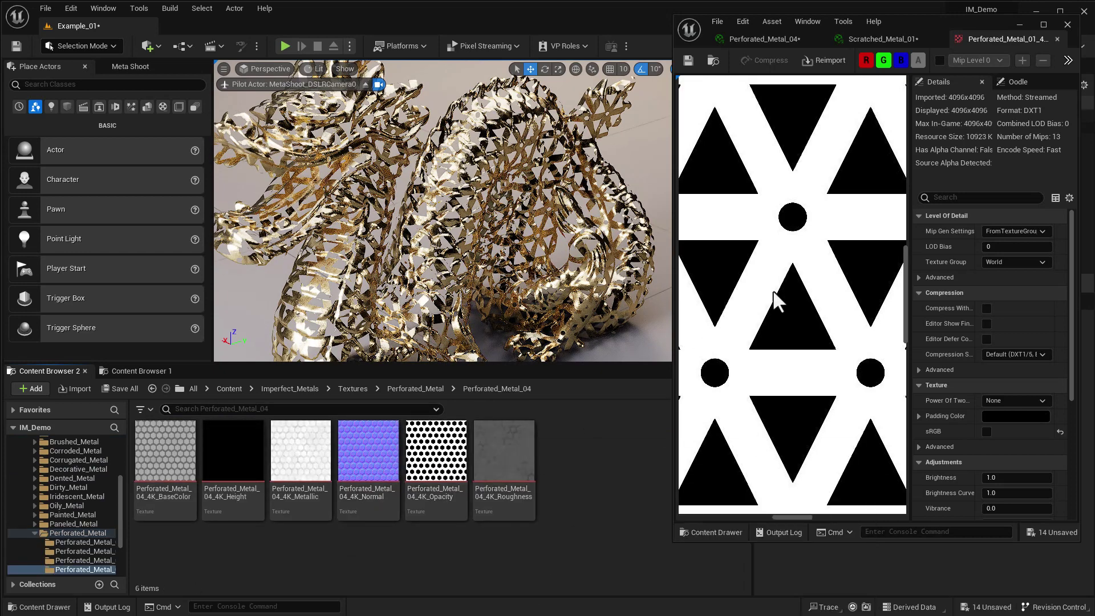
- Assign Perforated_Metal_04_4K_Opacity as the Transparency Map of Scratched_Metal_01 and increase the material's texture scaling
{"action": "left_click", "coordinate": [1056, 39]}
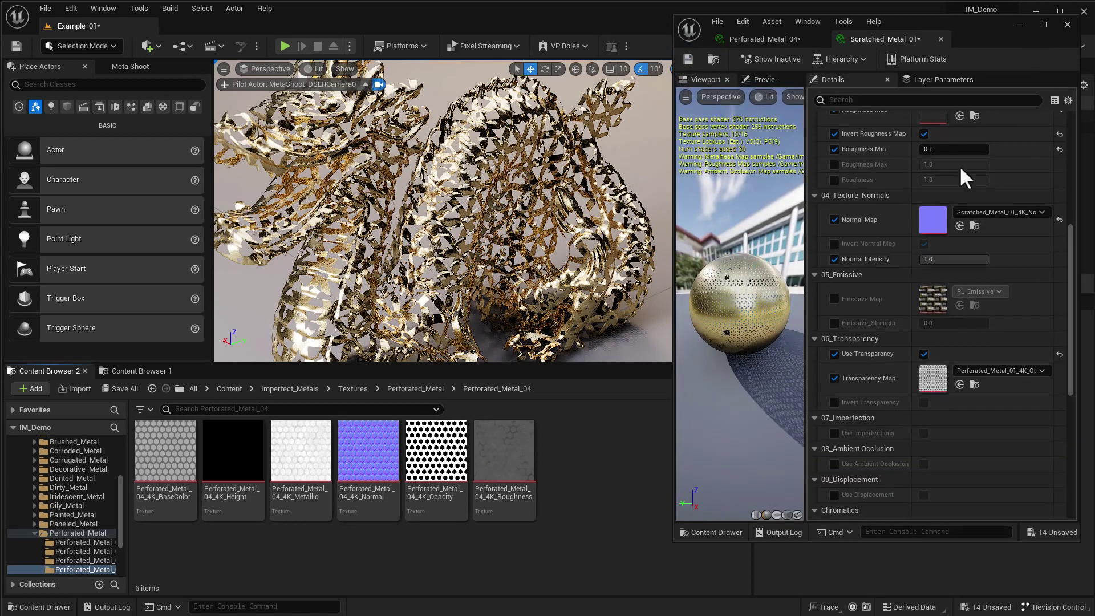
{"action": "left_click_drag", "start_coordinate": [436, 453], "coordinate": [925, 380]}
{"action": "left_click_drag", "start_coordinate": [1066, 346], "coordinate": [1064, 137]}
{"action": "left_click_drag", "start_coordinate": [931, 151], "coordinate": [998, 151]}
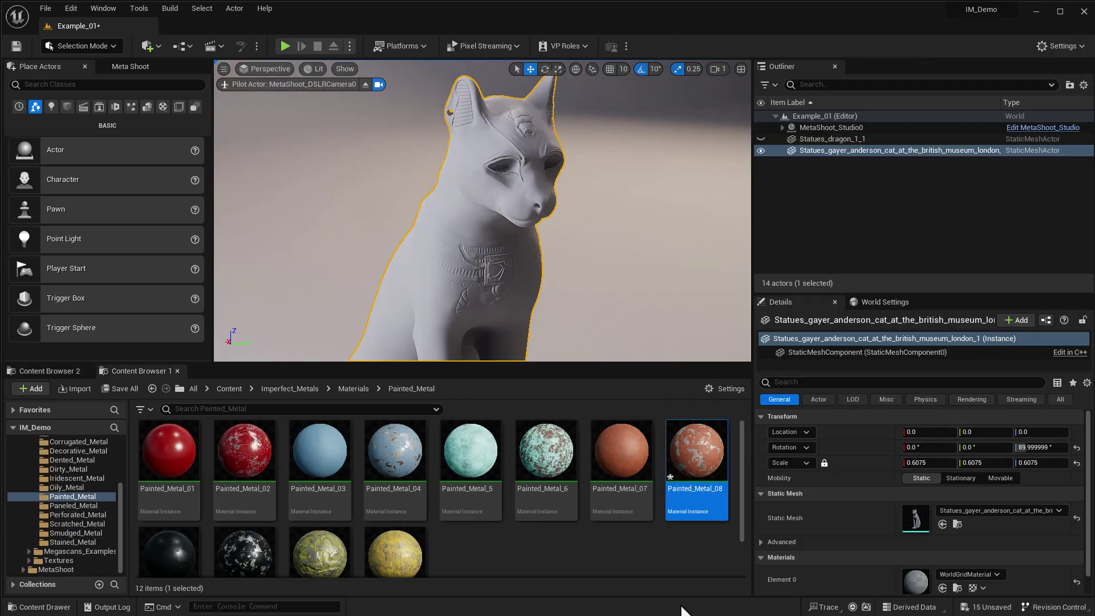
- Open Painted_Metal_08 for editing and apply it to the cat statue
{"action": "double_click", "coordinate": [702, 453]}
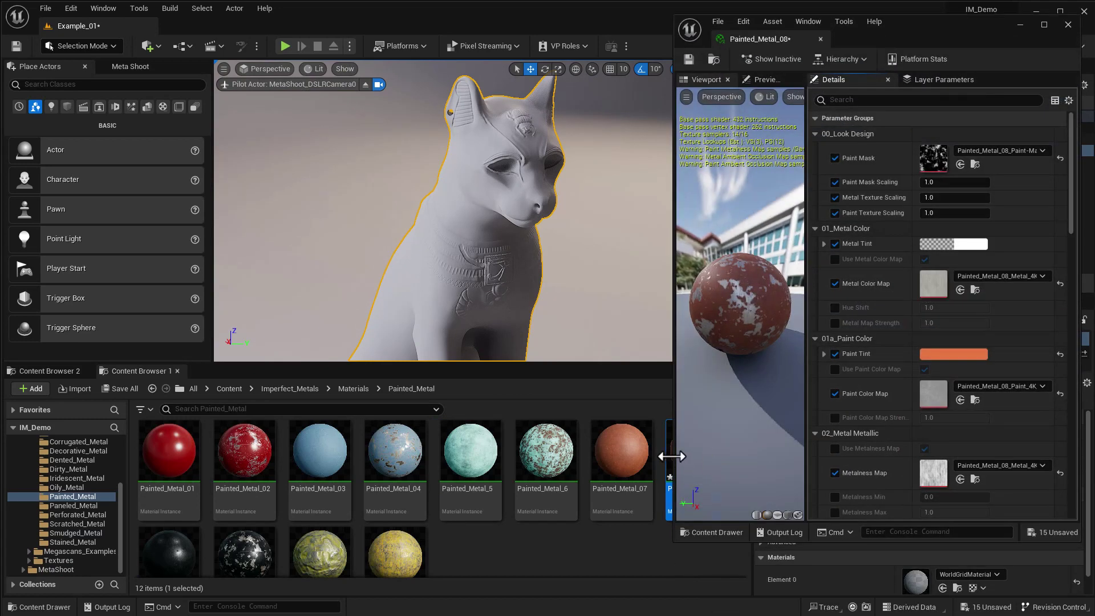
{"action": "left_click_drag", "start_coordinate": [667, 455], "coordinate": [488, 268]}
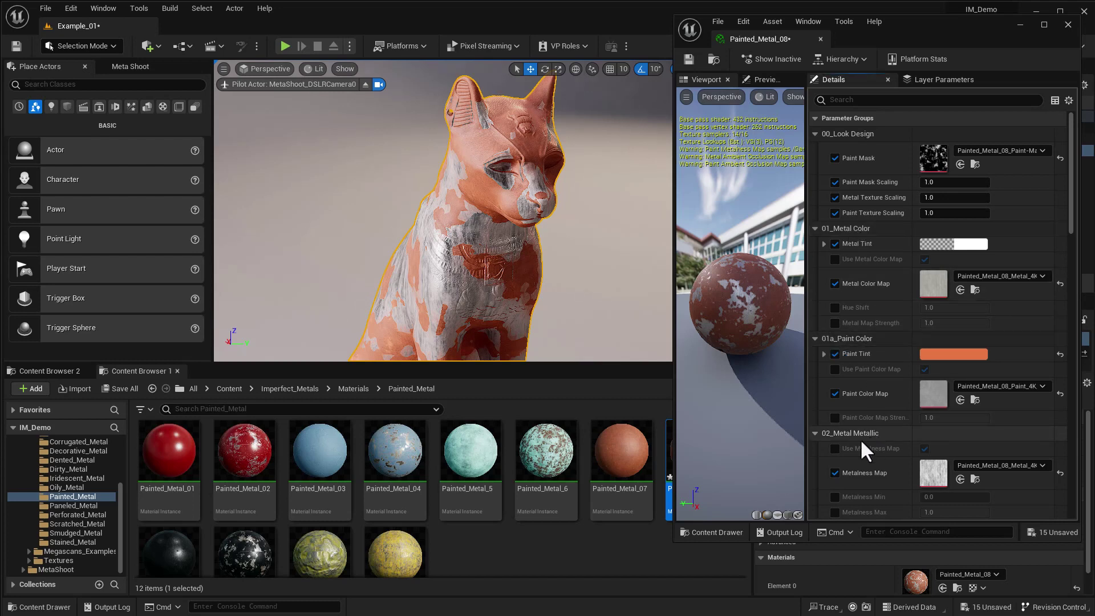
- Set Paint Metalness to 1.0 in the Paint Metallic group of Painted_Metal_08
{"action": "scroll", "coordinate": [860, 438], "scroll_direction": "down", "scroll_amount": 3}
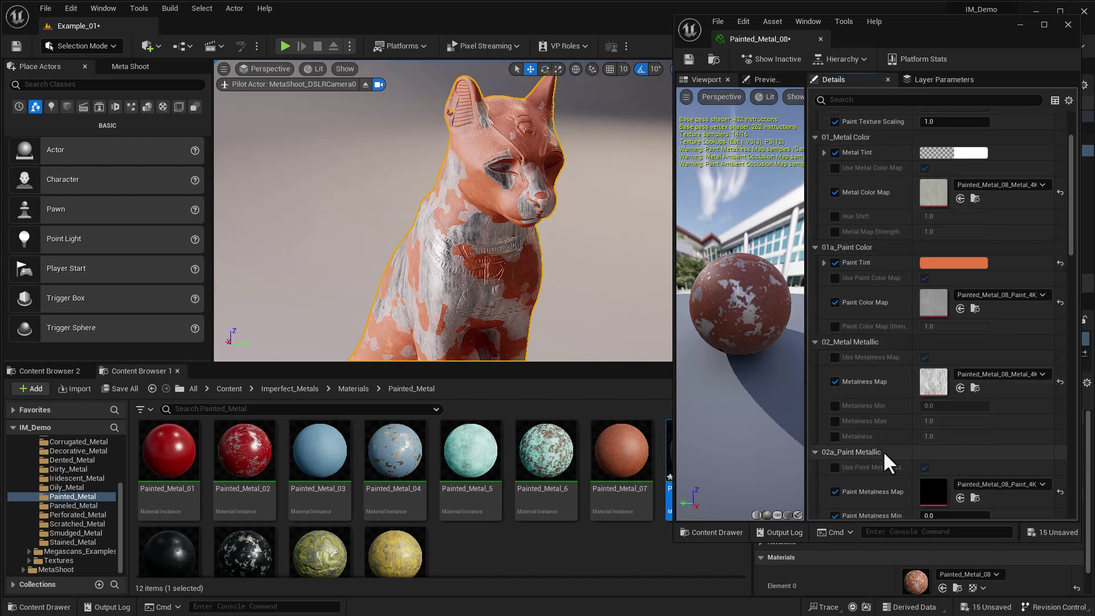
{"action": "scroll", "coordinate": [885, 445], "scroll_direction": "down", "scroll_amount": 3}
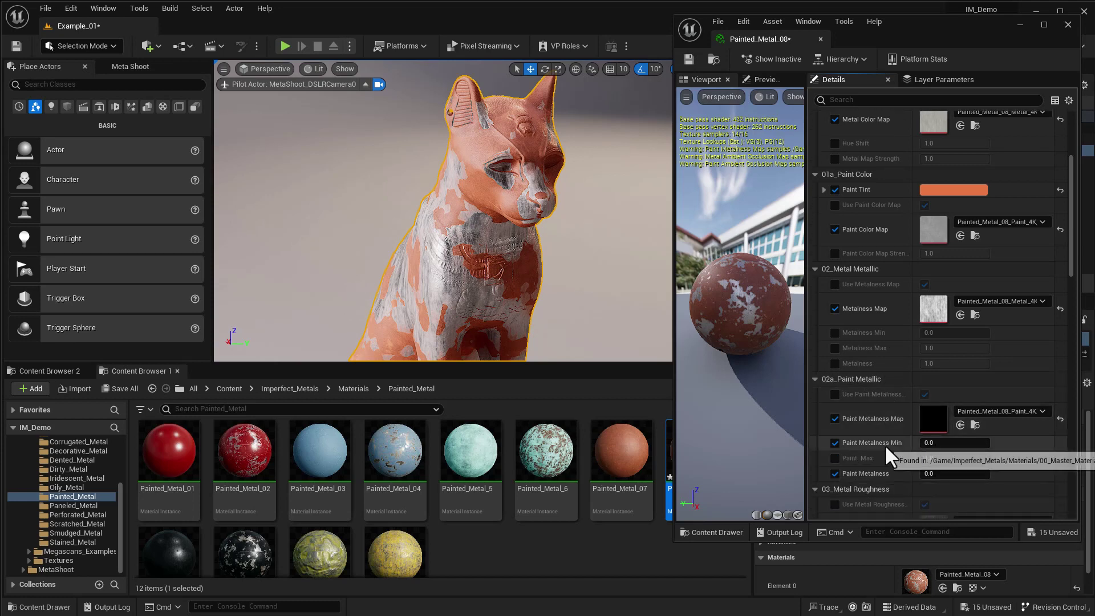
{"action": "left_click", "coordinate": [927, 473]}
{"action": "type", "text": "1"}
{"action": "key", "text": "Return"}
{"action": "mouse_move", "coordinate": [934, 442]}
{"action": "left_mouse_down"}
{"action": "mouse_move", "coordinate": [981, 442]}
{"action": "mouse_move", "coordinate": [919, 442]}
{"action": "left_mouse_up"}
{"action": "left_click", "coordinate": [935, 442]}
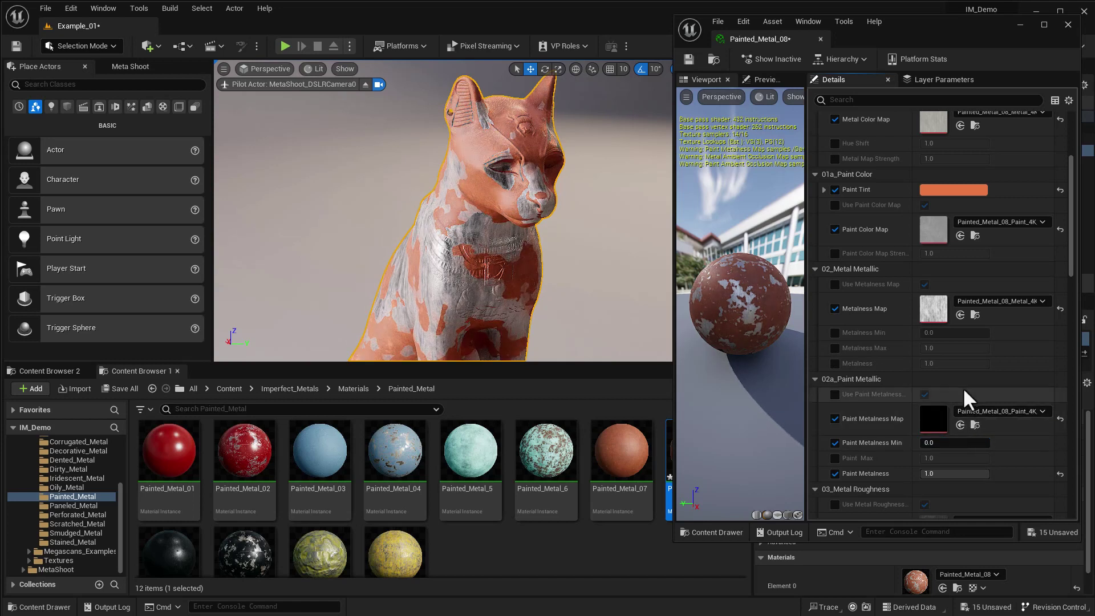
- Change the Paint Tint of Painted_Metal_08 to yellow-green
{"action": "scroll", "coordinate": [981, 286], "scroll_direction": "up", "scroll_amount": 3}
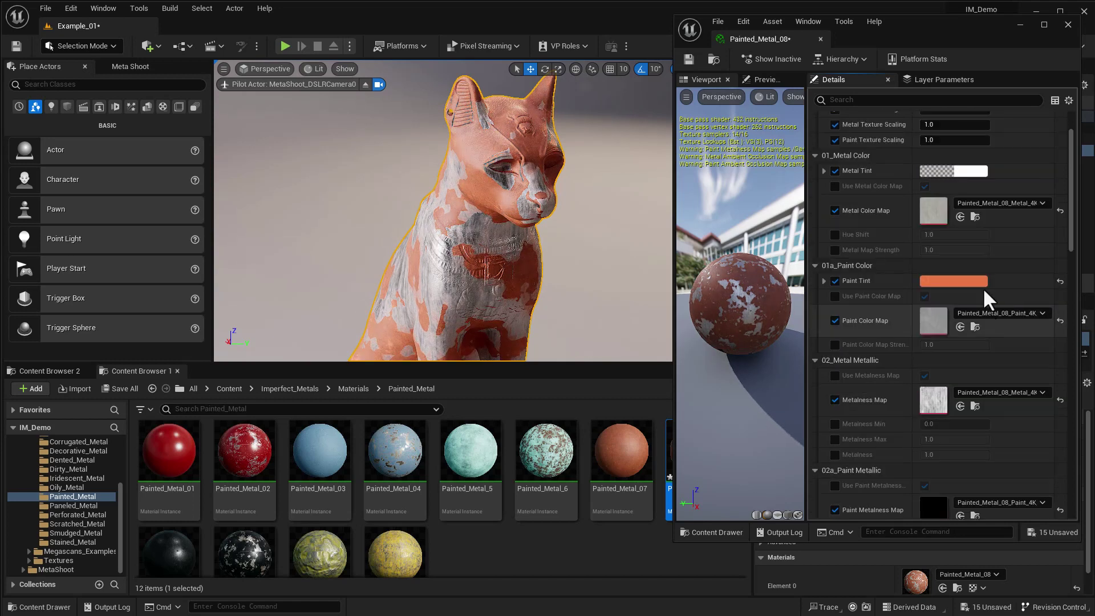
{"action": "left_click", "coordinate": [964, 283]}
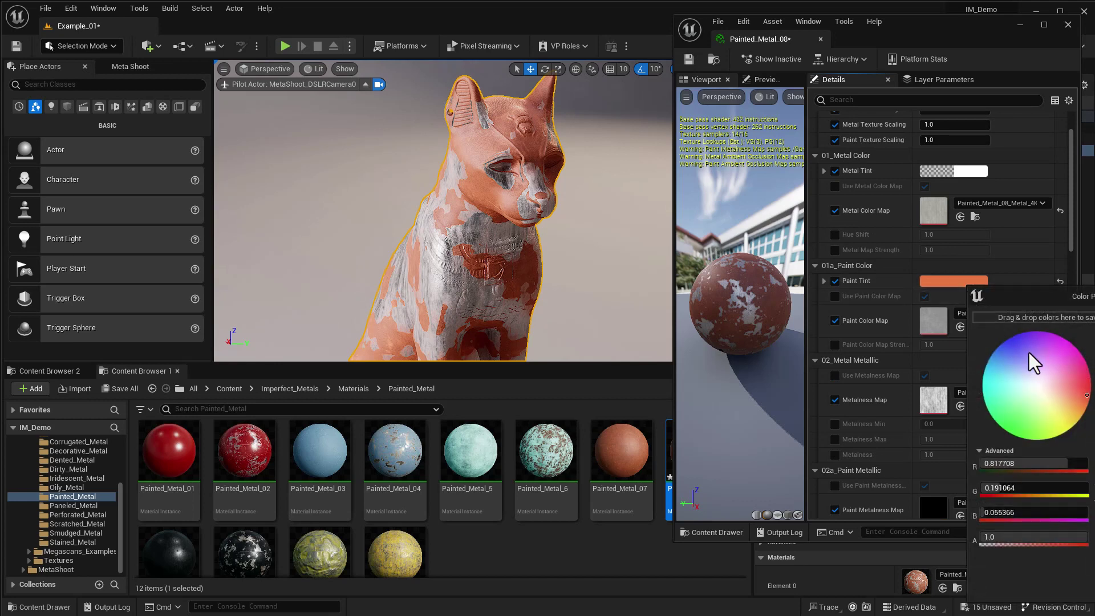
{"action": "left_click", "coordinate": [1051, 421]}
{"action": "left_click_drag", "start_coordinate": [1038, 289], "coordinate": [923, 252]}
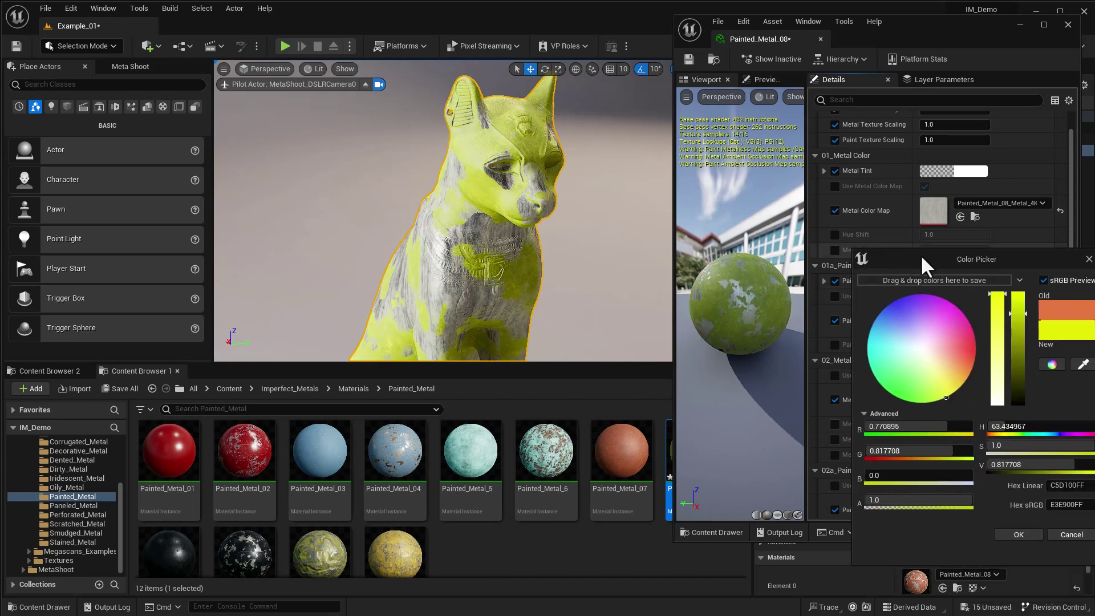
{"action": "left_click", "coordinate": [1088, 258]}
- Change the Metal Tint of Painted_Metal_08 to light blue
{"action": "left_click", "coordinate": [963, 170]}
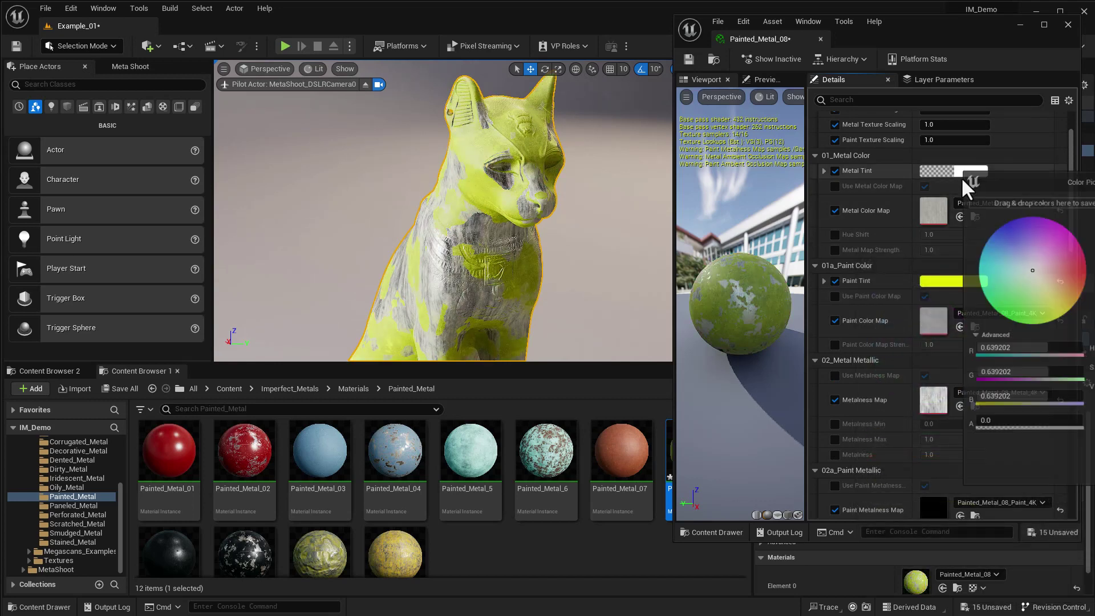
{"action": "left_click", "coordinate": [993, 241]}
{"action": "left_click_drag", "start_coordinate": [993, 242], "coordinate": [994, 244]}
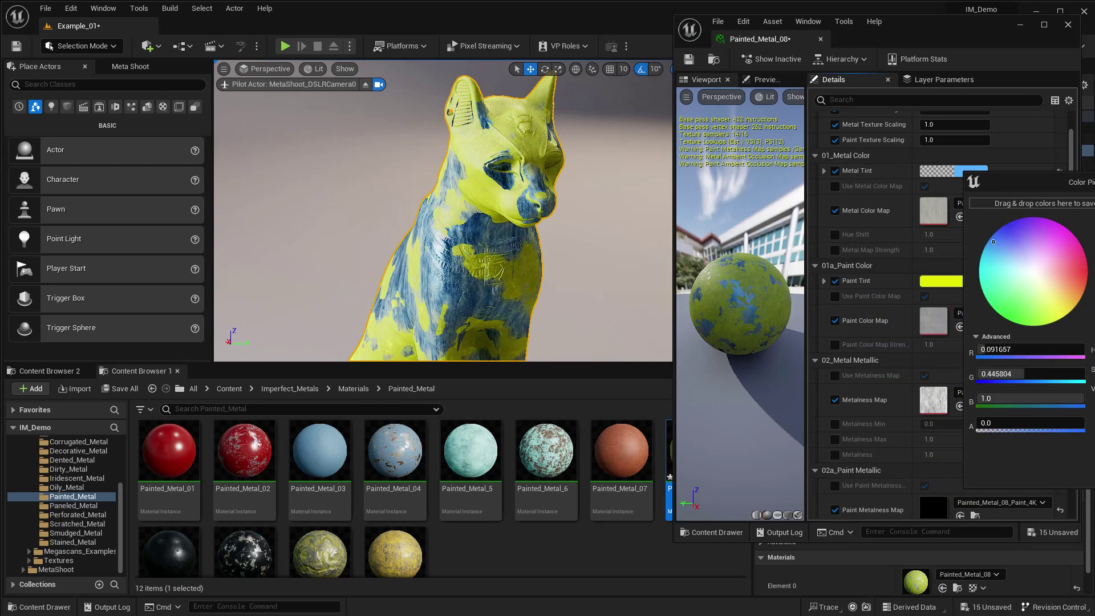
{"action": "left_click", "coordinate": [924, 308]}
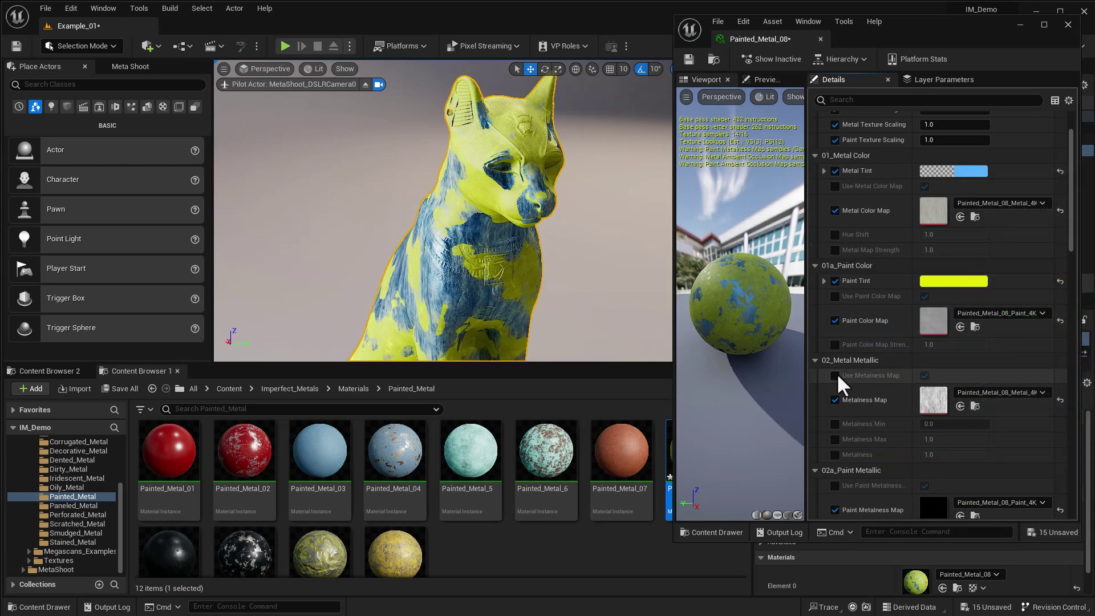
- Undo the Metal Tint and Paint Tint changes of Painted_Metal_08
{"action": "key", "text": "ctrl+z"}
{"action": "key", "text": "ctrl+z"}
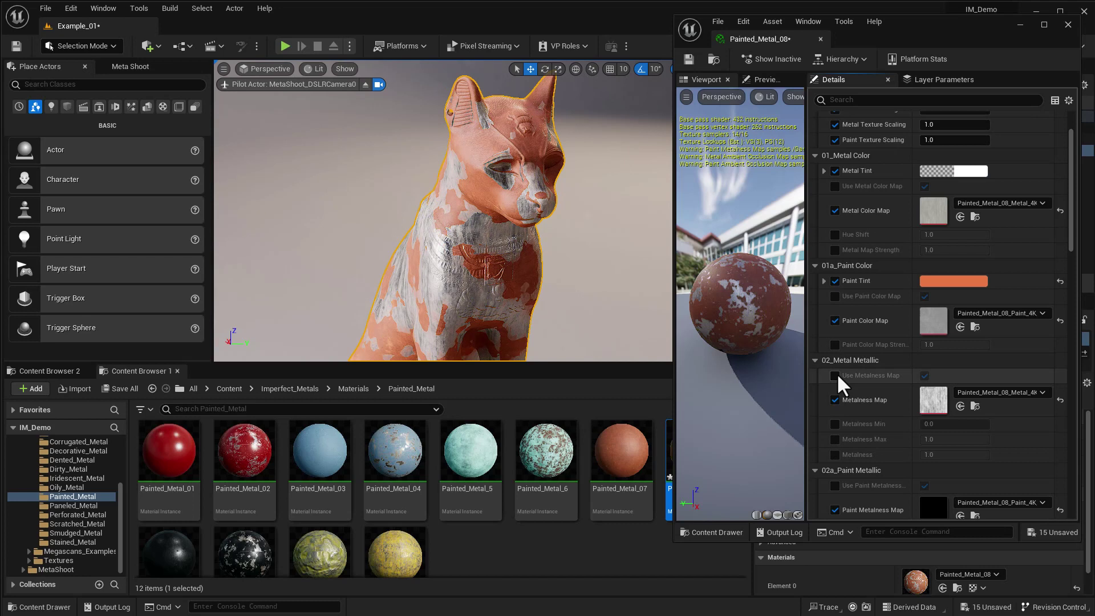
{"action": "key", "text": "ctrl+z"}
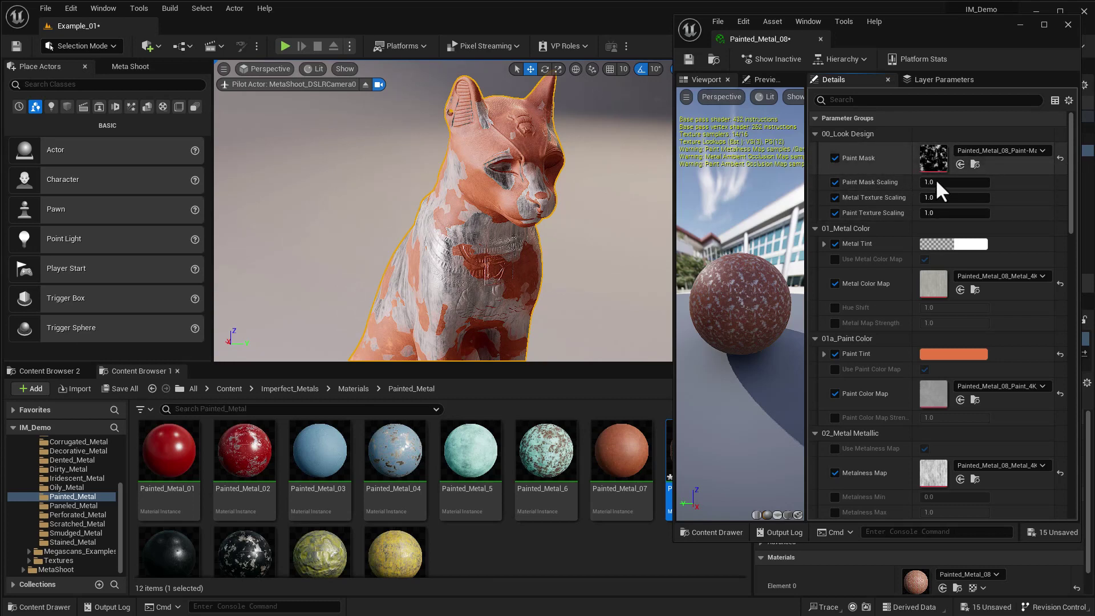
- Raise Paint Mask Scaling and Metal Texture Scaling to about 5.3 and Paint Texture Scaling to about 8.4
{"action": "left_click_drag", "start_coordinate": [925, 184], "coordinate": [1046, 184]}
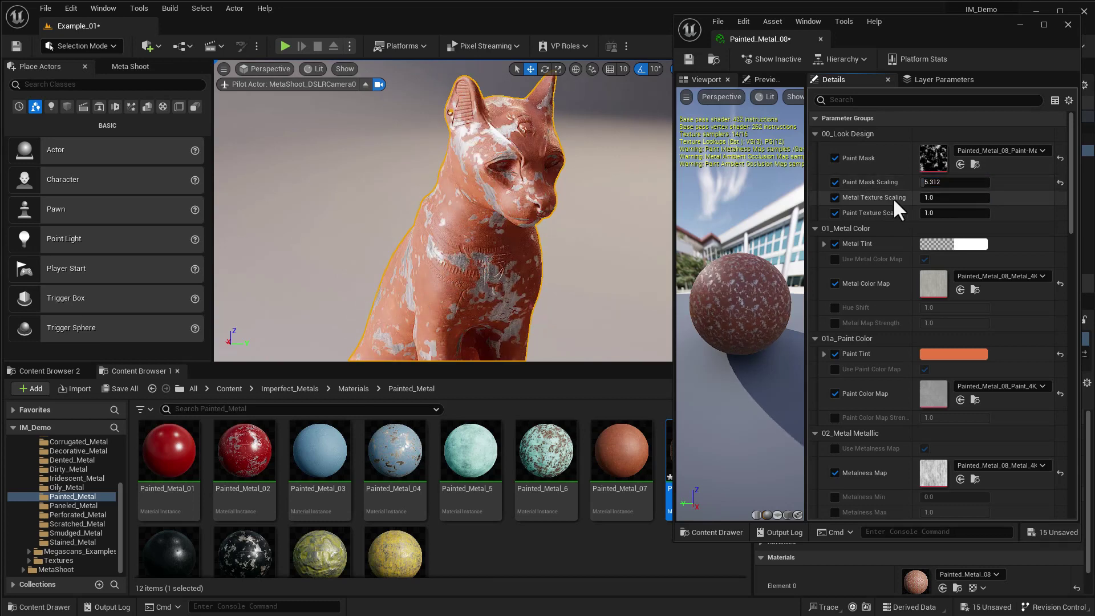
{"action": "mouse_move", "coordinate": [933, 199]}
{"action": "left_mouse_down"}
{"action": "mouse_move", "coordinate": [1012, 199]}
{"action": "mouse_move", "coordinate": [935, 214]}
{"action": "mouse_move", "coordinate": [964, 214]}
{"action": "left_mouse_up"}
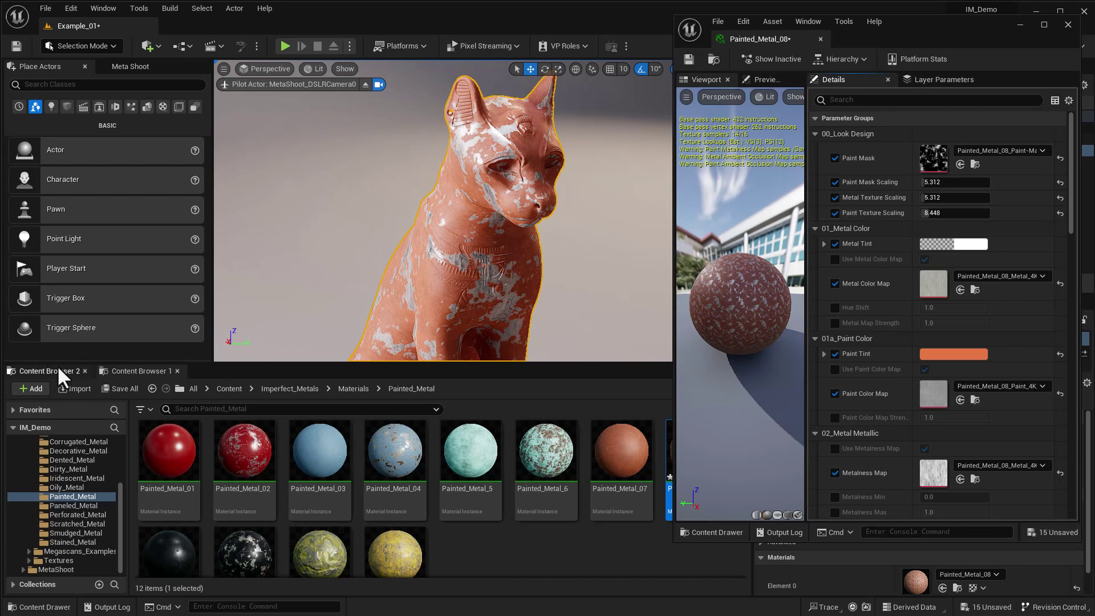
- Replace the Paint Mask of Painted_Metal_08 with Painted_Metal_04_Paint-Mask_4K from the Painted_Metal_04 texture folder
{"action": "key", "text": "alt+Left"}
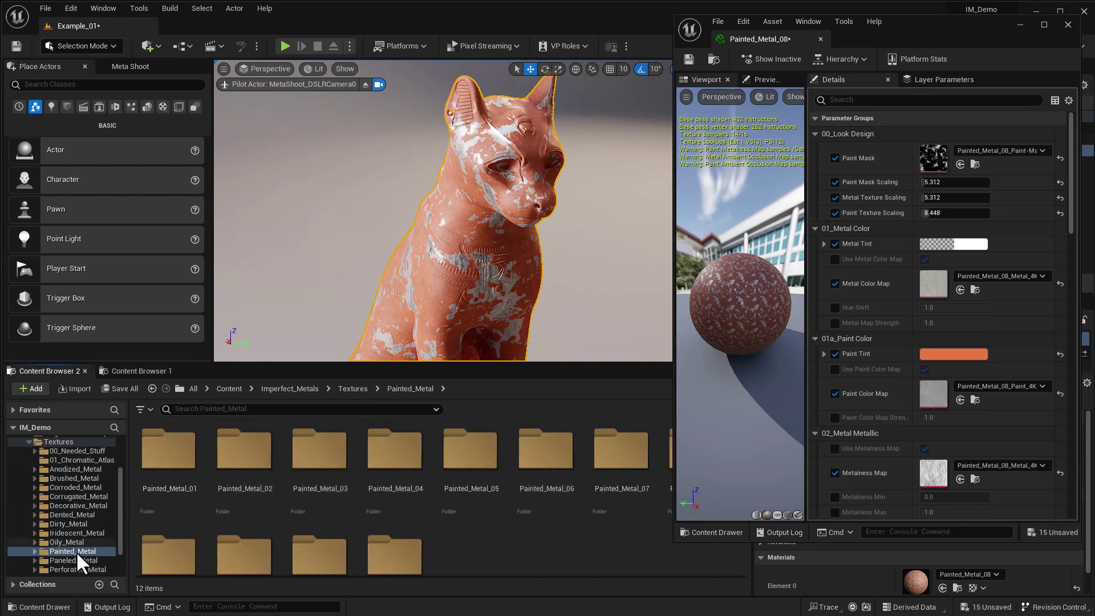
{"action": "double_click", "coordinate": [383, 456]}
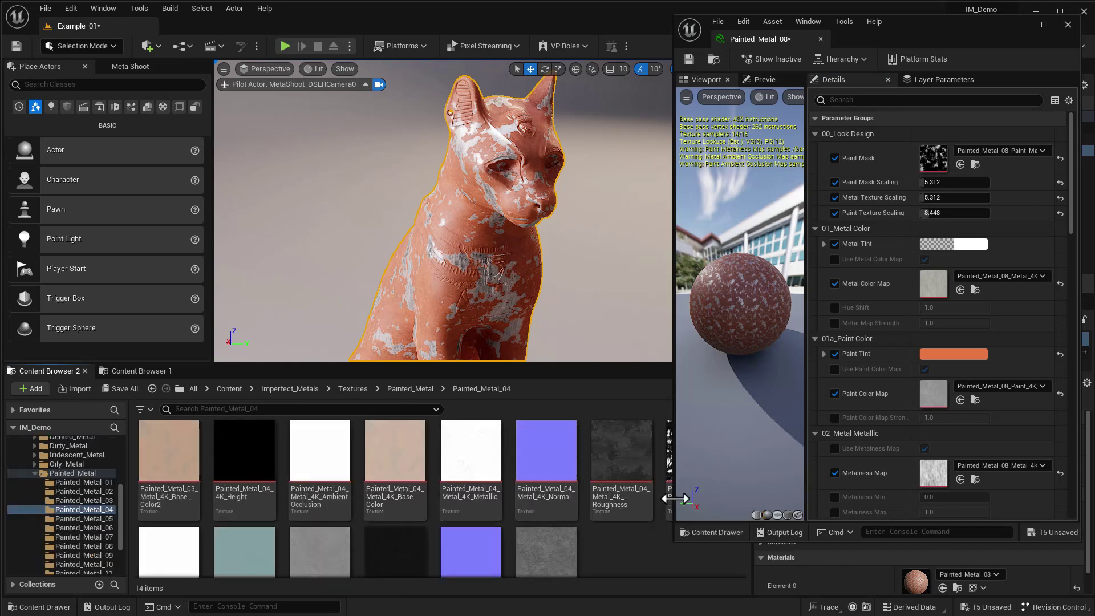
{"action": "left_click", "coordinate": [1019, 25]}
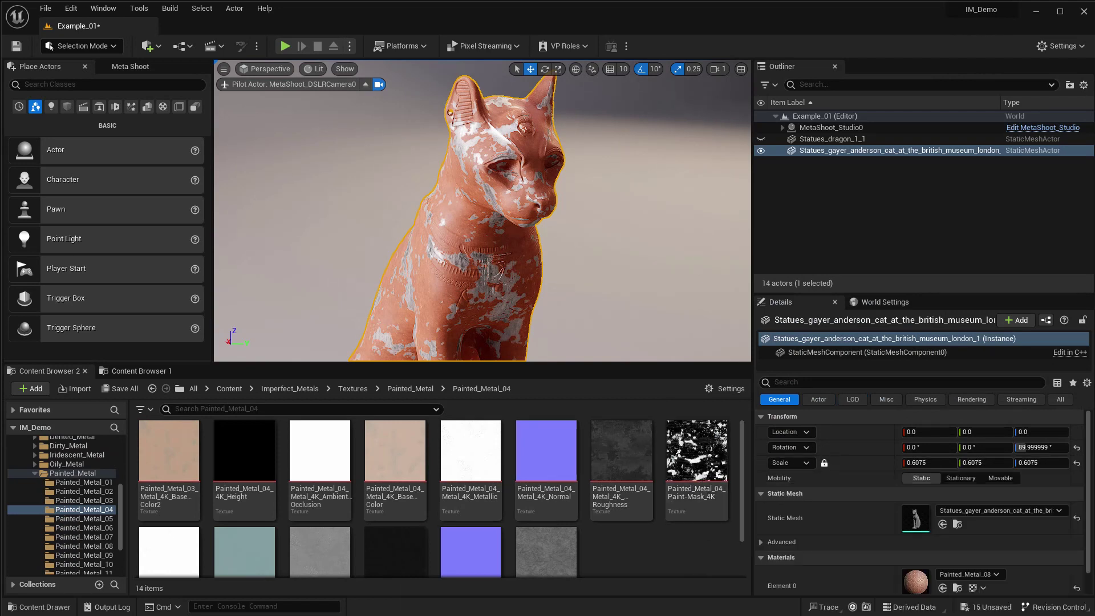
{"action": "mouse_move", "coordinate": [844, 8]}
{"action": "left_mouse_down"}
{"action": "mouse_move", "coordinate": [849, 46]}
{"action": "mouse_move", "coordinate": [624, 67]}
{"action": "mouse_move", "coordinate": [204, 66]}
{"action": "left_mouse_up"}
{"action": "left_click", "coordinate": [684, 459]}
{"action": "mouse_move", "coordinate": [684, 459]}
{"action": "left_mouse_down"}
{"action": "mouse_move", "coordinate": [342, 246]}
{"action": "mouse_move", "coordinate": [290, 185]}
{"action": "left_mouse_up"}
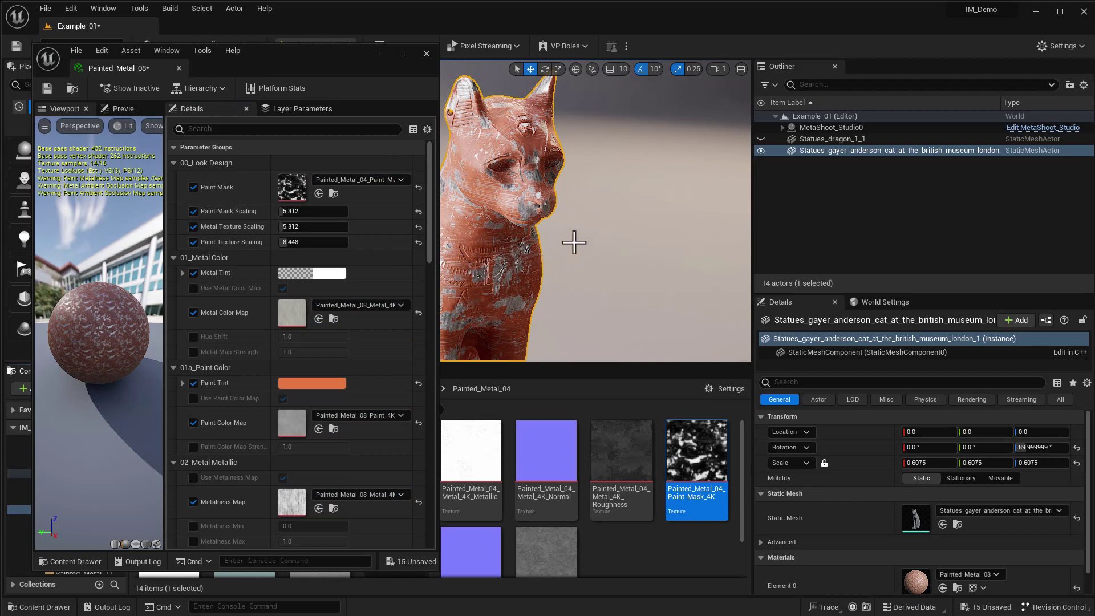
- Override and enable Use Imperfection Map in the Imperfection group of Painted_Metal_08
{"action": "mouse_move", "coordinate": [298, 71]}
{"action": "left_mouse_down"}
{"action": "mouse_move", "coordinate": [422, 94]}
{"action": "mouse_move", "coordinate": [932, 86]}
{"action": "mouse_move", "coordinate": [937, 69]}
{"action": "left_mouse_up"}
{"action": "left_click_drag", "start_coordinate": [1073, 160], "coordinate": [1061, 390]}
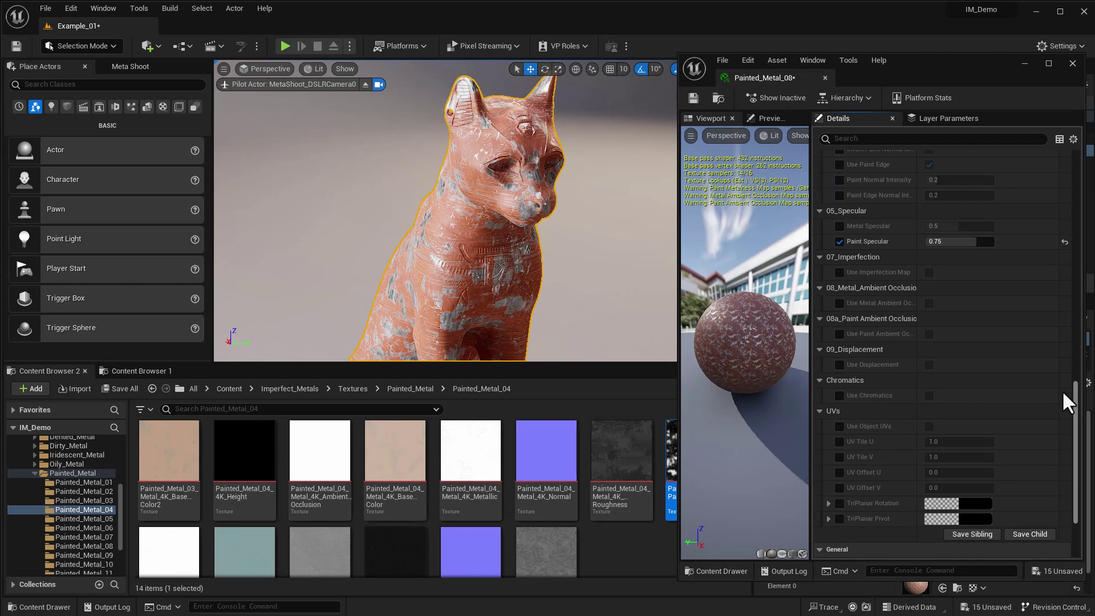
{"action": "left_click", "coordinate": [838, 272]}
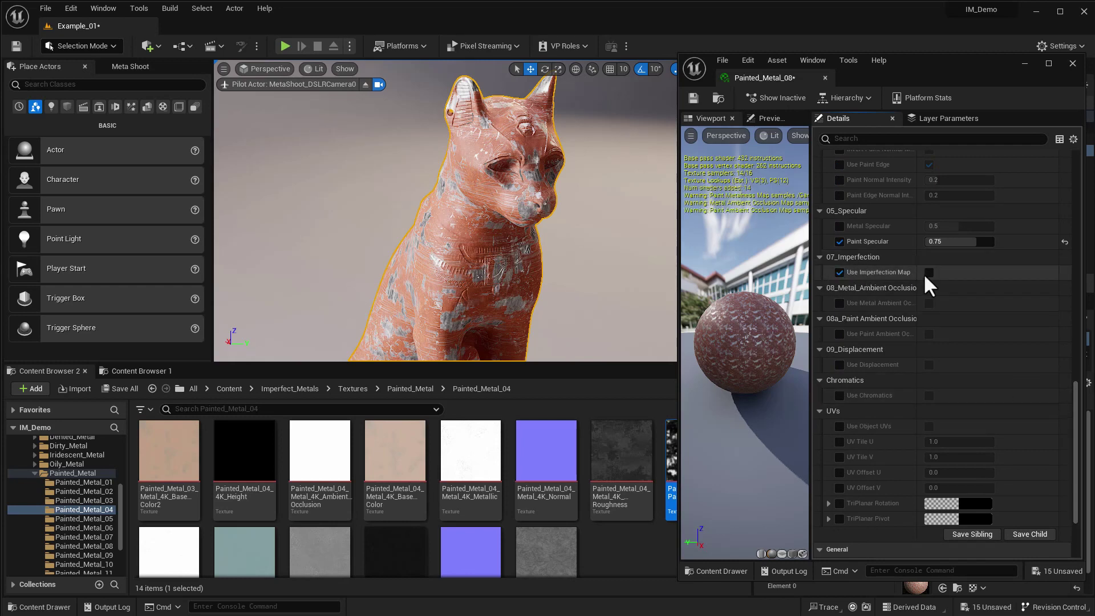
{"action": "left_click", "coordinate": [928, 272]}
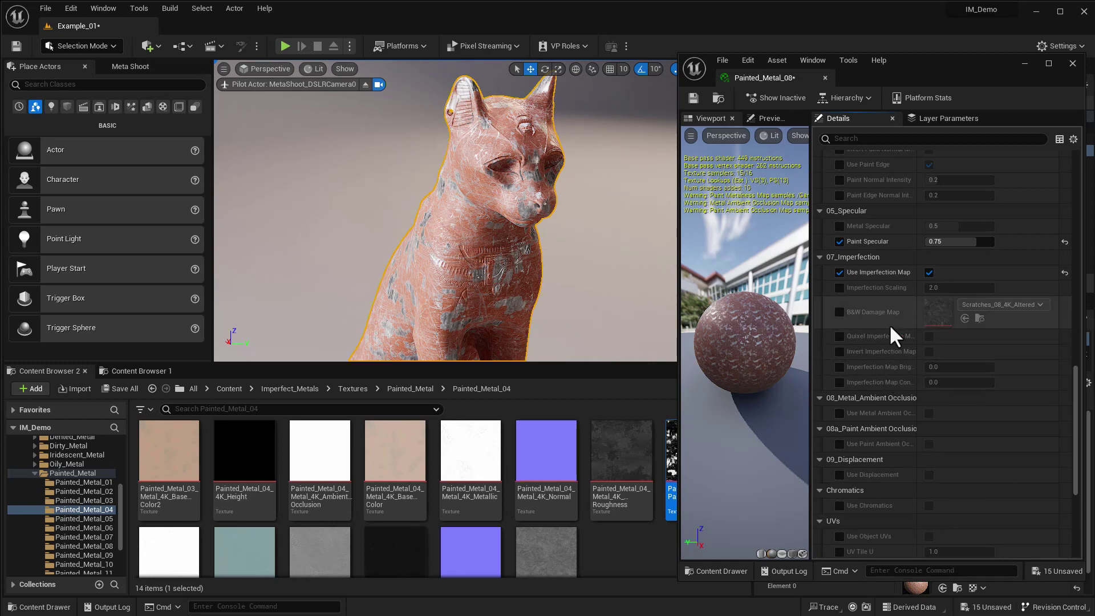
- Widen the parameter name column and enable the Quixel Imperfection Map option of Painted_Metal_08
{"action": "left_click_drag", "start_coordinate": [916, 349], "coordinate": [958, 339]}
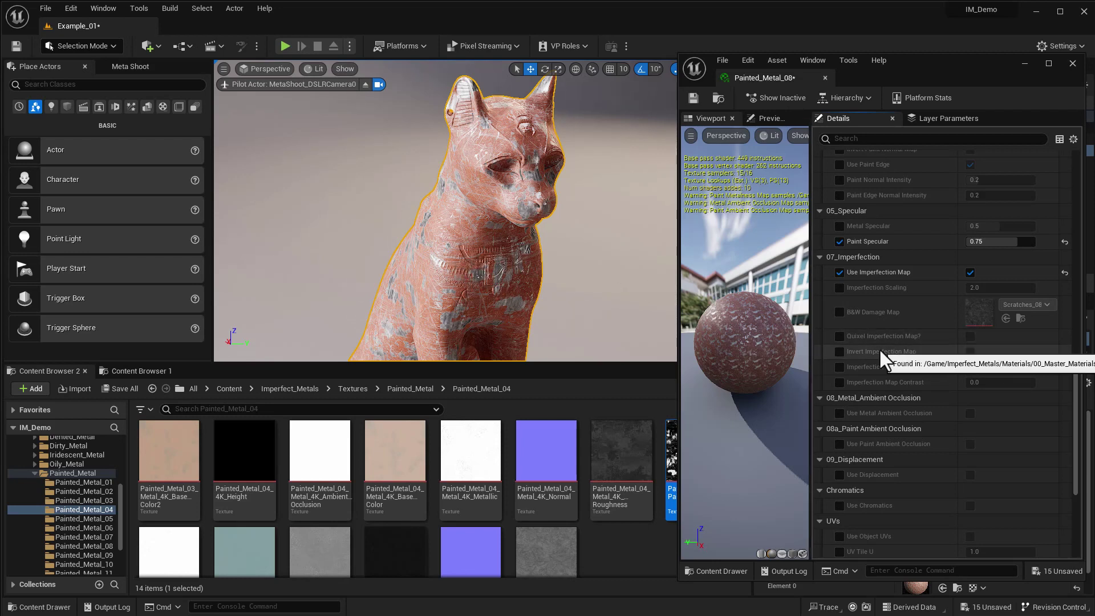
{"action": "left_click", "coordinate": [839, 337]}
{"action": "left_click", "coordinate": [970, 338]}
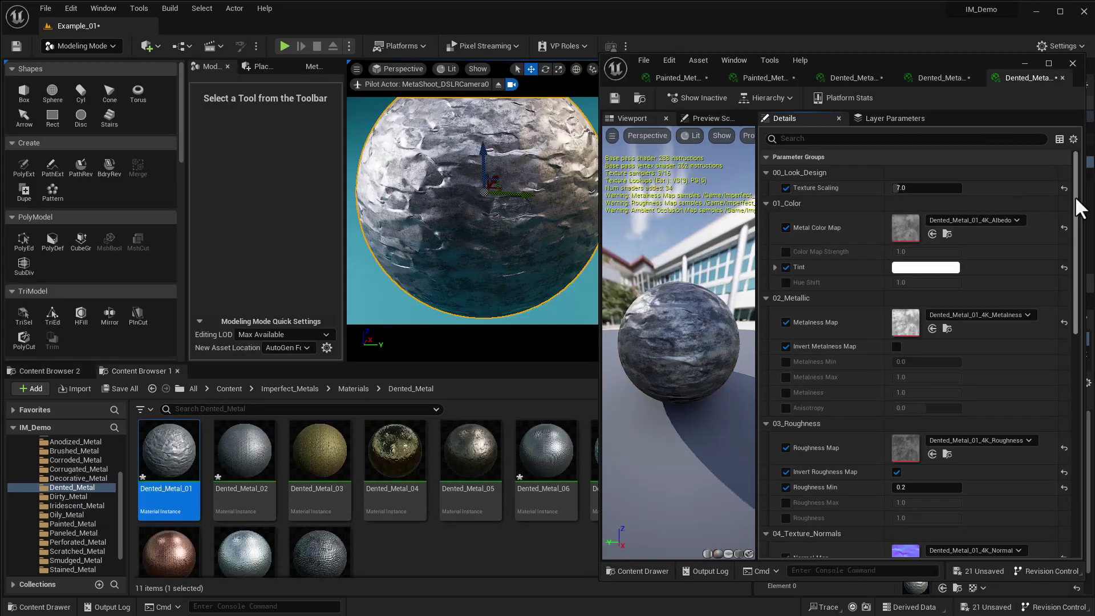
- Try an Emissive_Strength of 5 on Dented_Metal_01 and return it to 0
{"action": "scroll", "coordinate": [1059, 231], "scroll_direction": "down", "scroll_amount": 5}
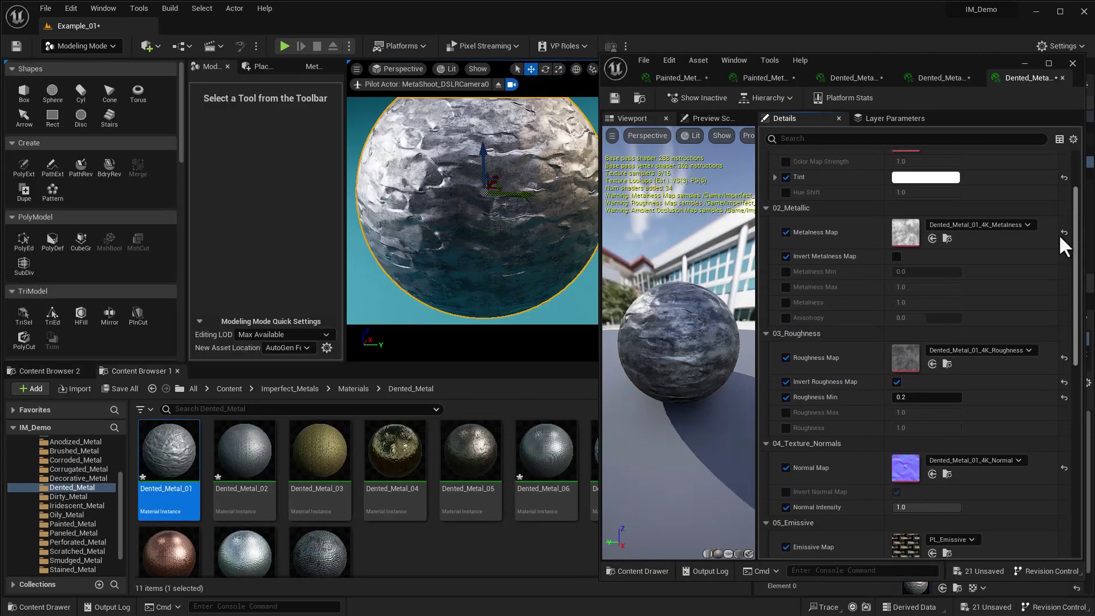
{"action": "scroll", "coordinate": [1056, 272], "scroll_direction": "down", "scroll_amount": 3}
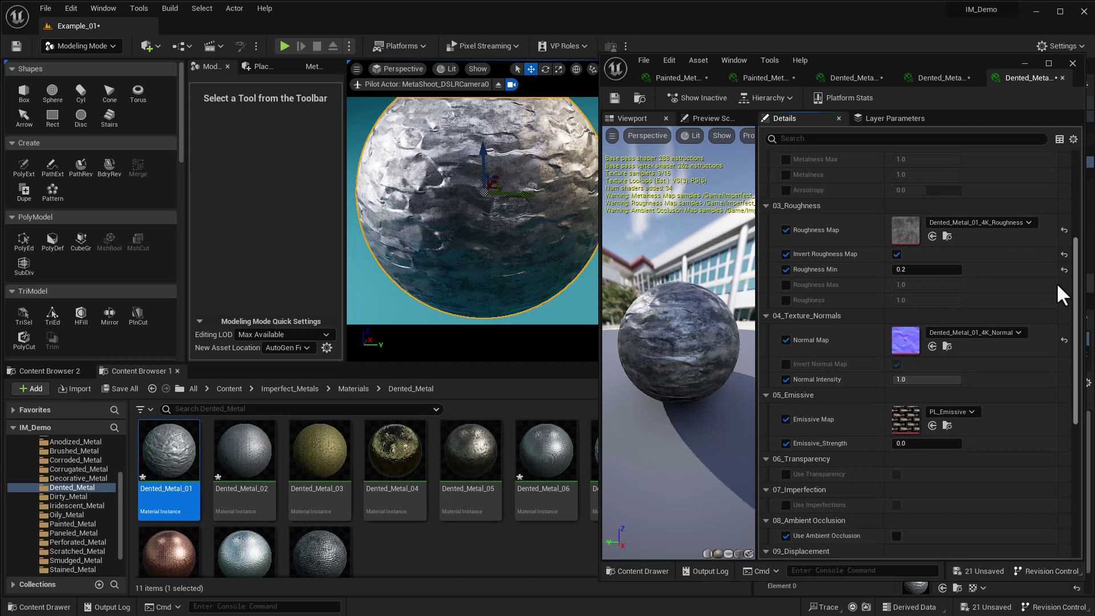
{"action": "scroll", "coordinate": [1052, 316], "scroll_direction": "down", "scroll_amount": 2}
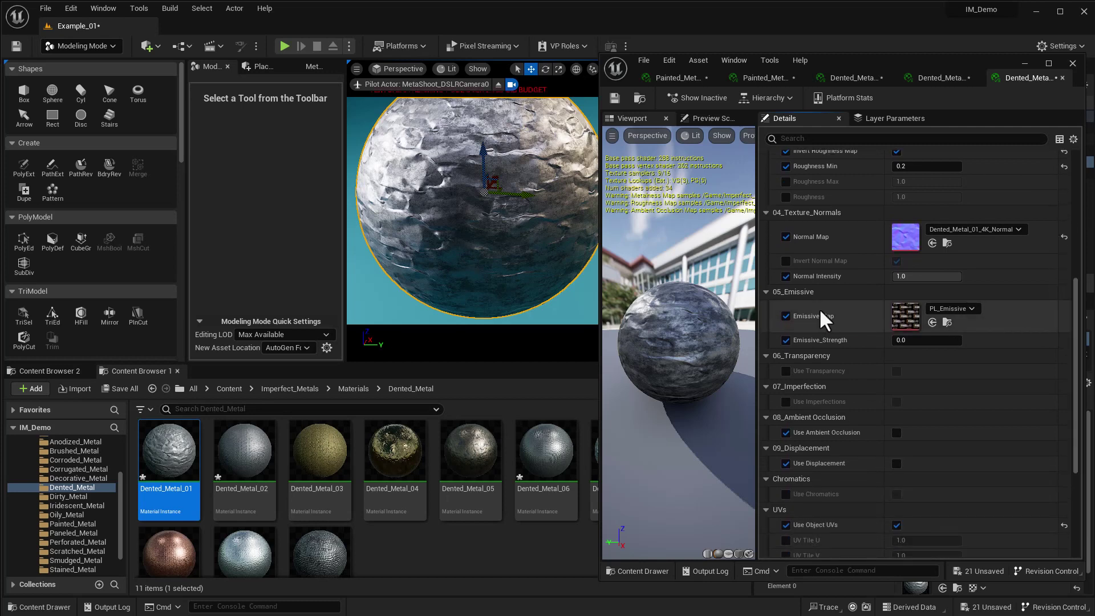
{"action": "left_click", "coordinate": [897, 343]}
{"action": "type", "text": "5"}
{"action": "key", "text": "Return"}
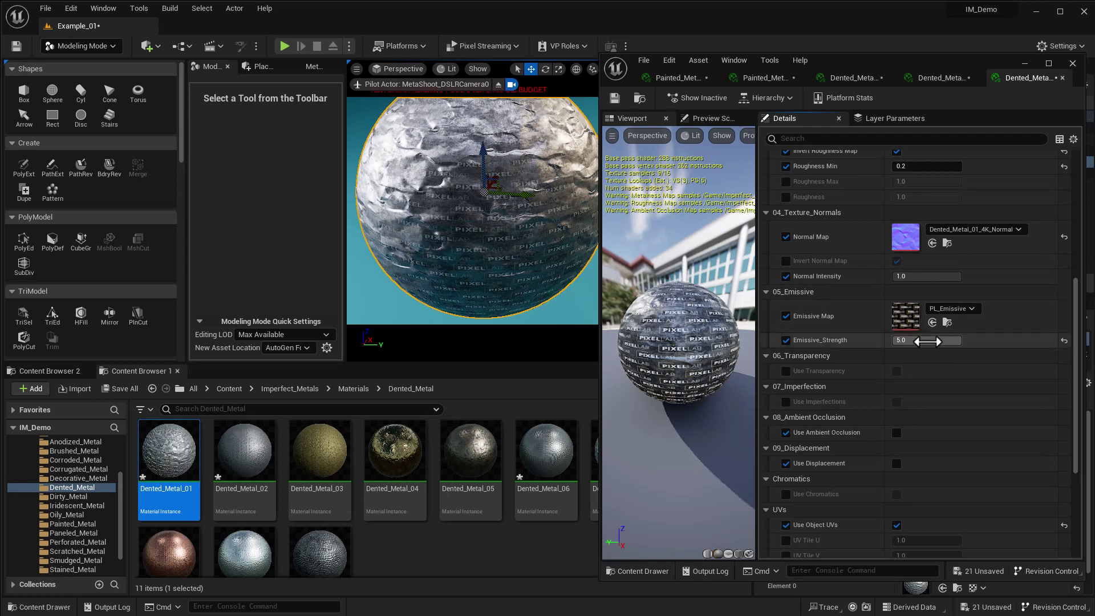
{"action": "left_click_drag", "start_coordinate": [918, 340], "coordinate": [892, 341]}
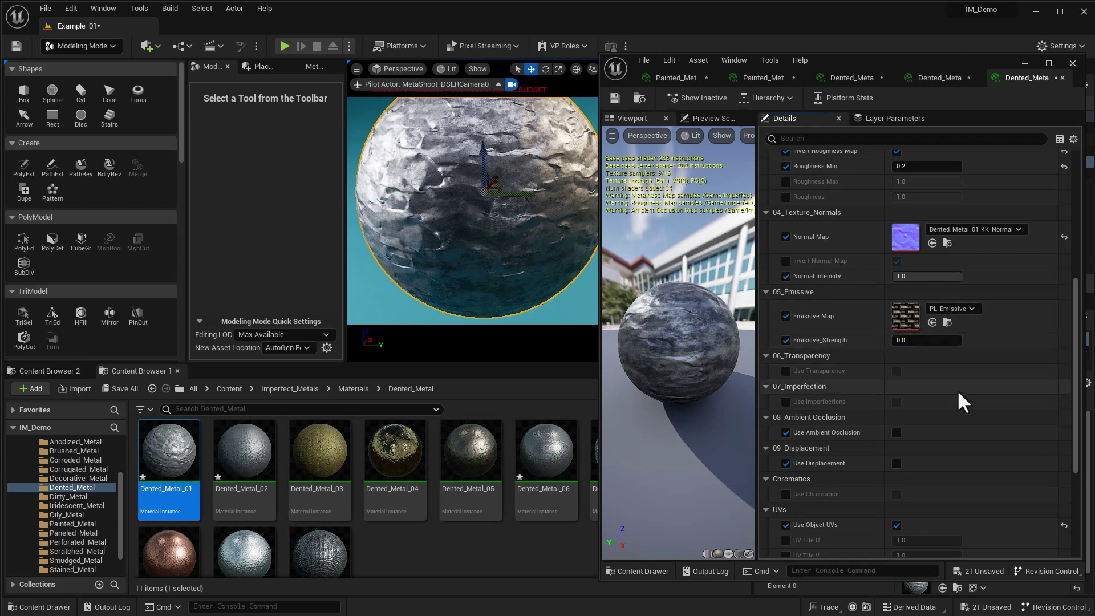
- Enable Use Ambient Occlusion on Dented_Metal_01 and examine its Dented_Metal_01_4K_AO texture in the texture editor
{"action": "left_click", "coordinate": [896, 432]}
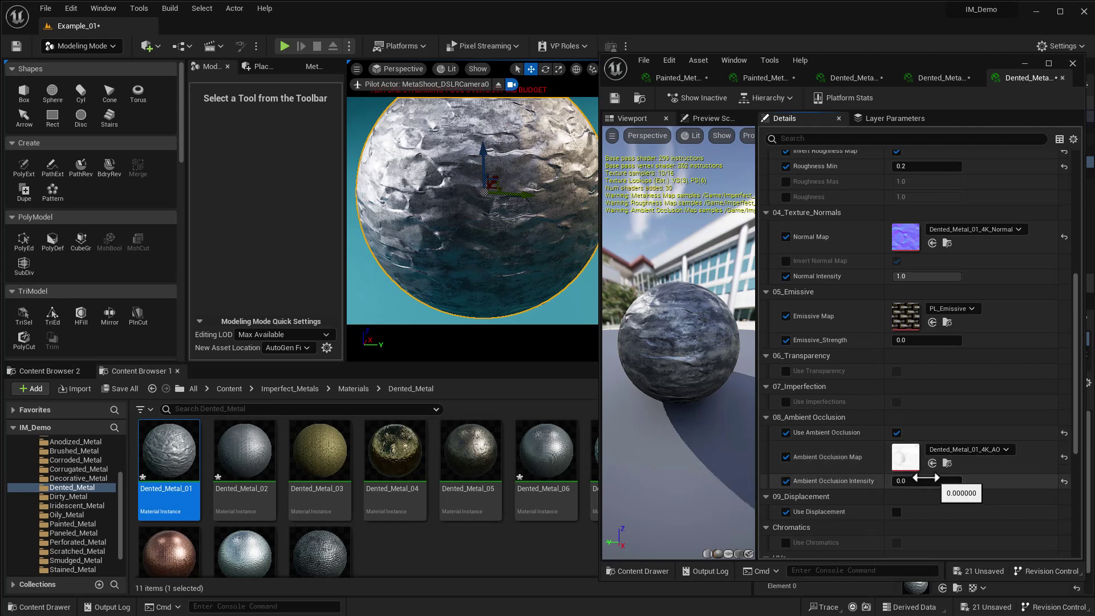
{"action": "double_click", "coordinate": [905, 455]}
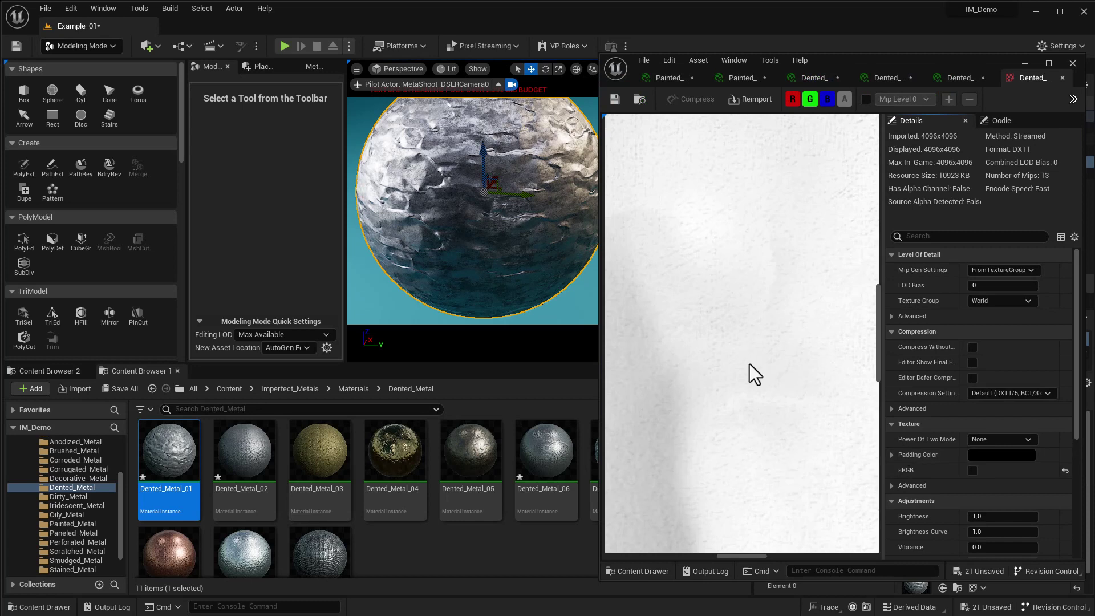
{"action": "scroll", "coordinate": [752, 368], "scroll_direction": "down", "scroll_amount": 3}
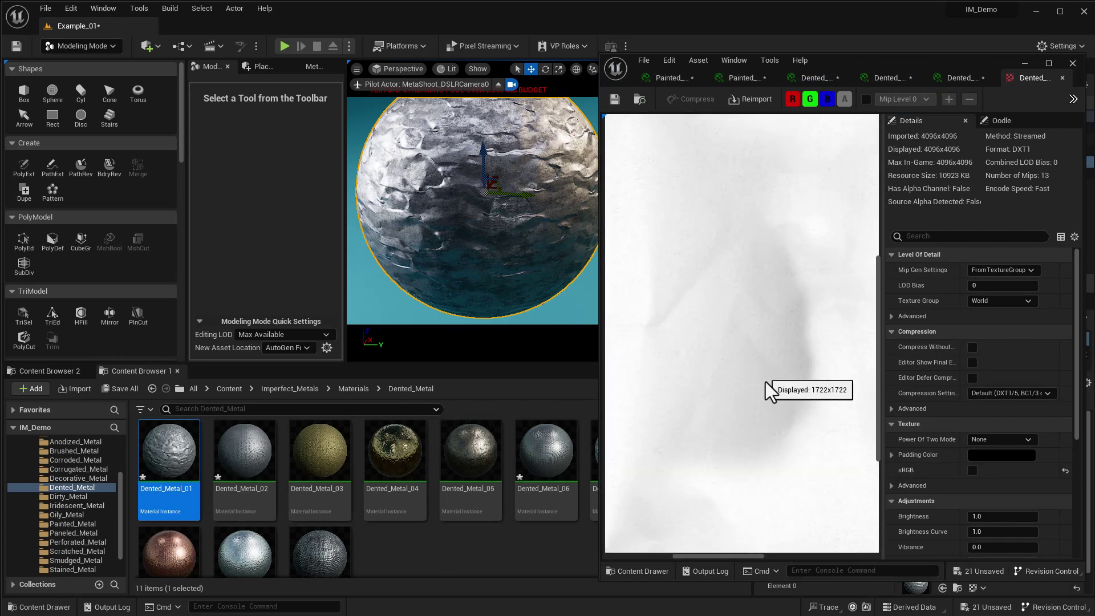
{"action": "scroll", "coordinate": [764, 381], "scroll_direction": "down", "scroll_amount": 5}
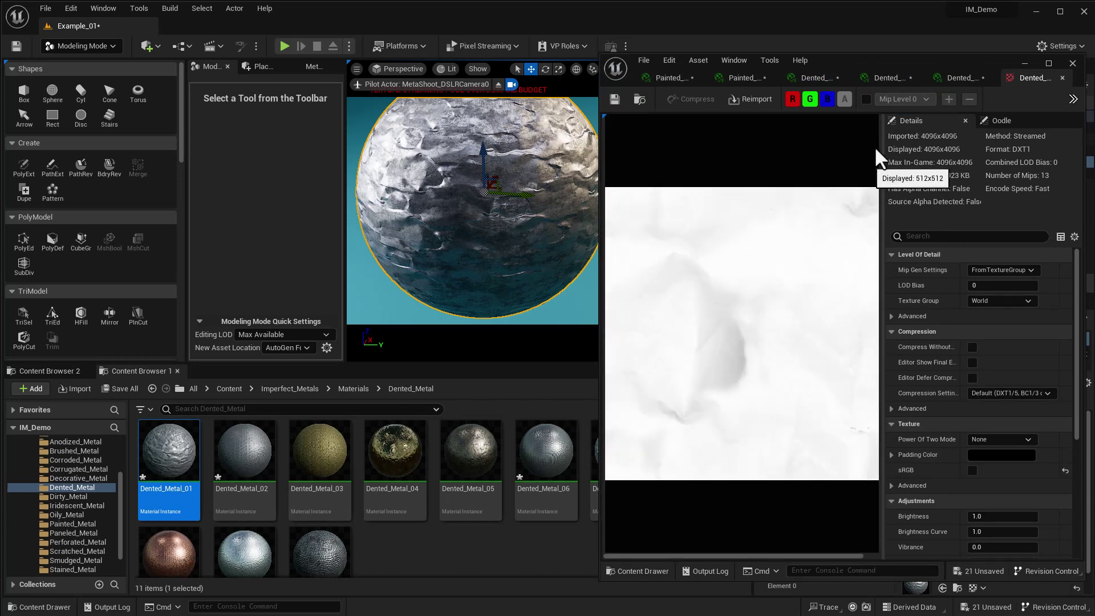
{"action": "left_click", "coordinate": [1061, 77]}
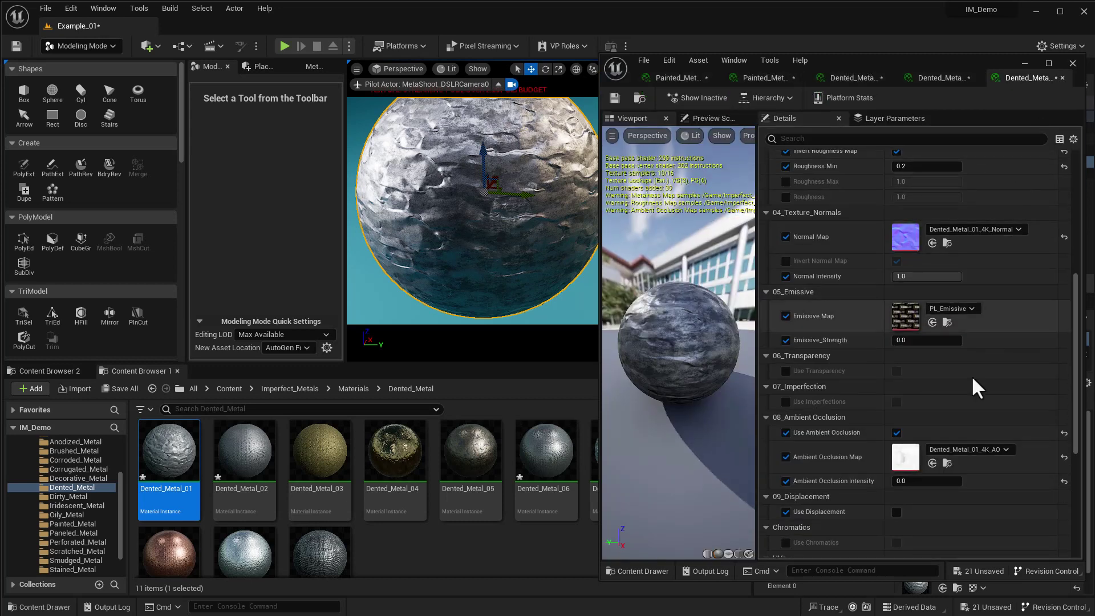
- Try Ambient Occlusion Intensity values of 5 and 20 on Dented_Metal_01 and disable Use Ambient Occlusion
{"action": "left_click", "coordinate": [918, 481]}
{"action": "type", "text": "5"}
{"action": "key", "text": "Return"}
{"action": "left_click", "coordinate": [949, 475]}
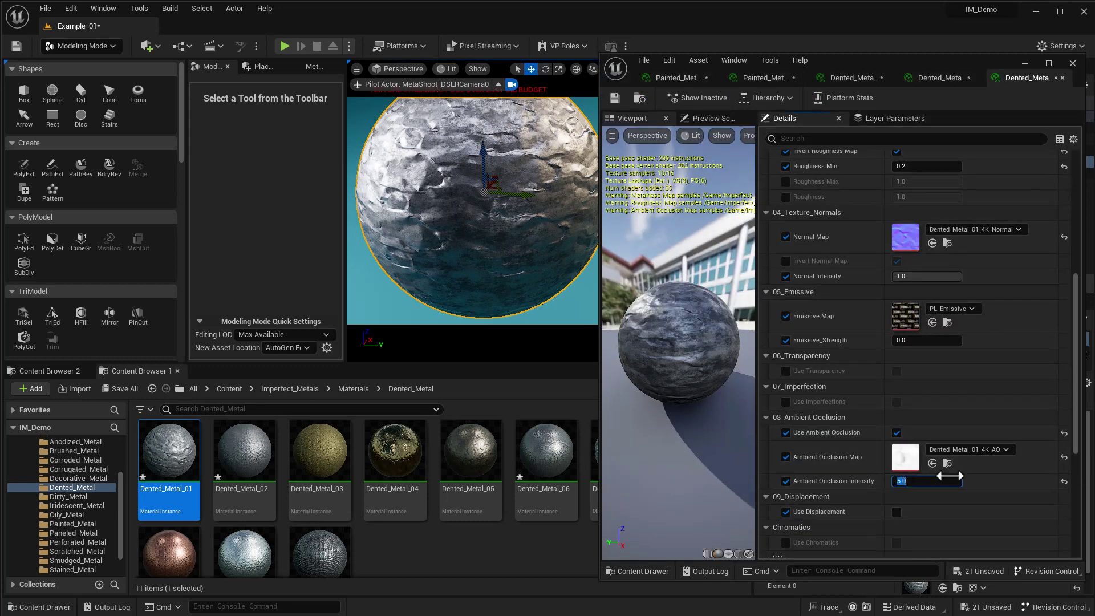
{"action": "type", "text": "20"}
{"action": "key", "text": "Return"}
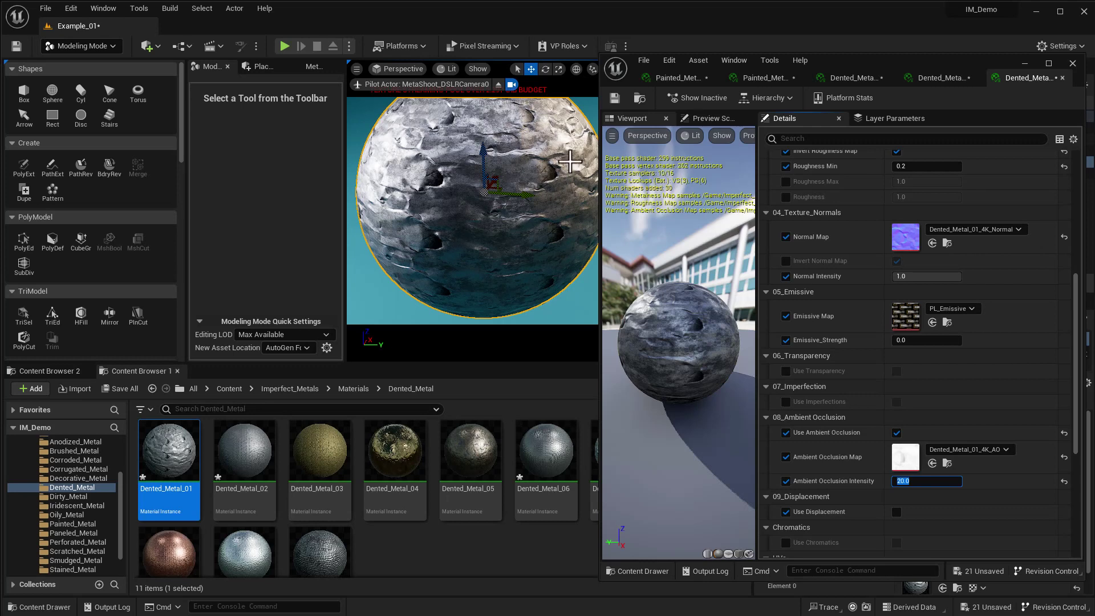
{"action": "left_click", "coordinate": [897, 431]}
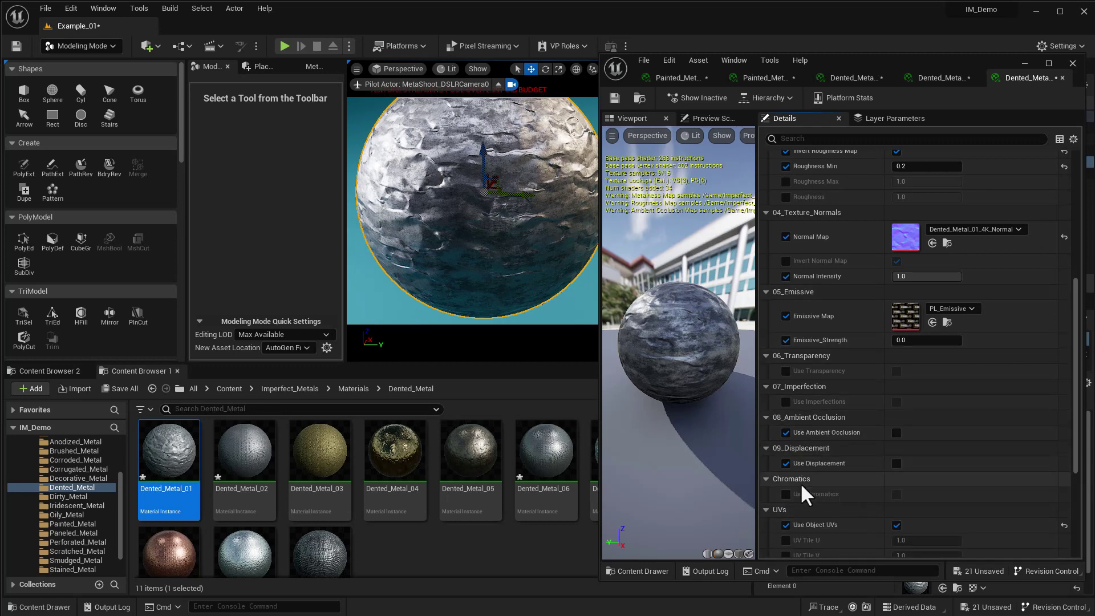
- Enable Use Displacement on Dented_Metal_01, override its Displacement Map and examine the Corroded_Metal_01_4K_Displacement texture
{"action": "left_click", "coordinate": [895, 463]}
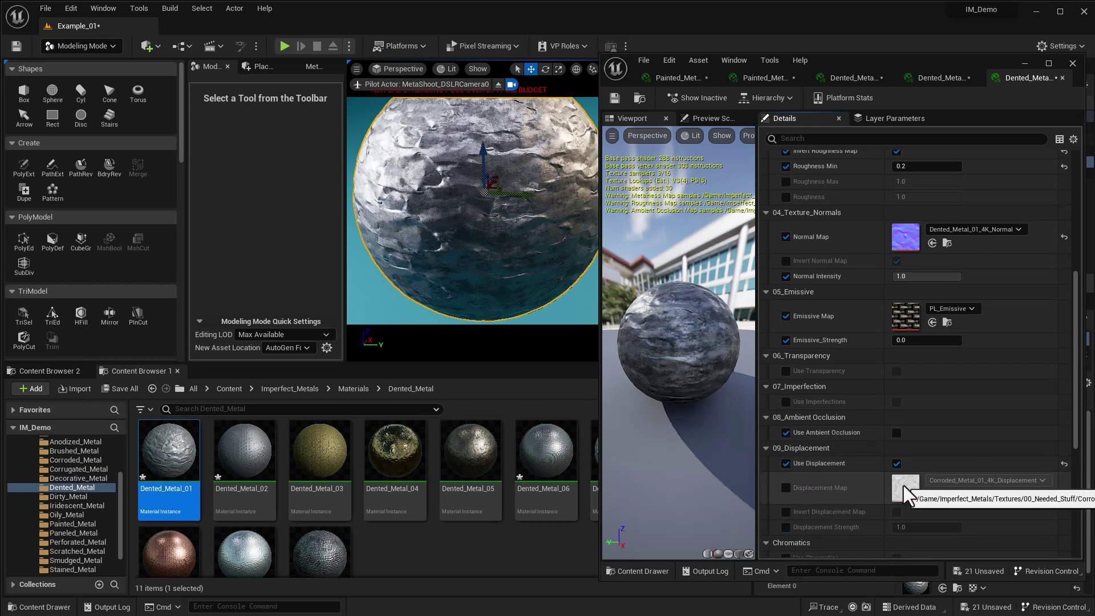
{"action": "left_click", "coordinate": [786, 488]}
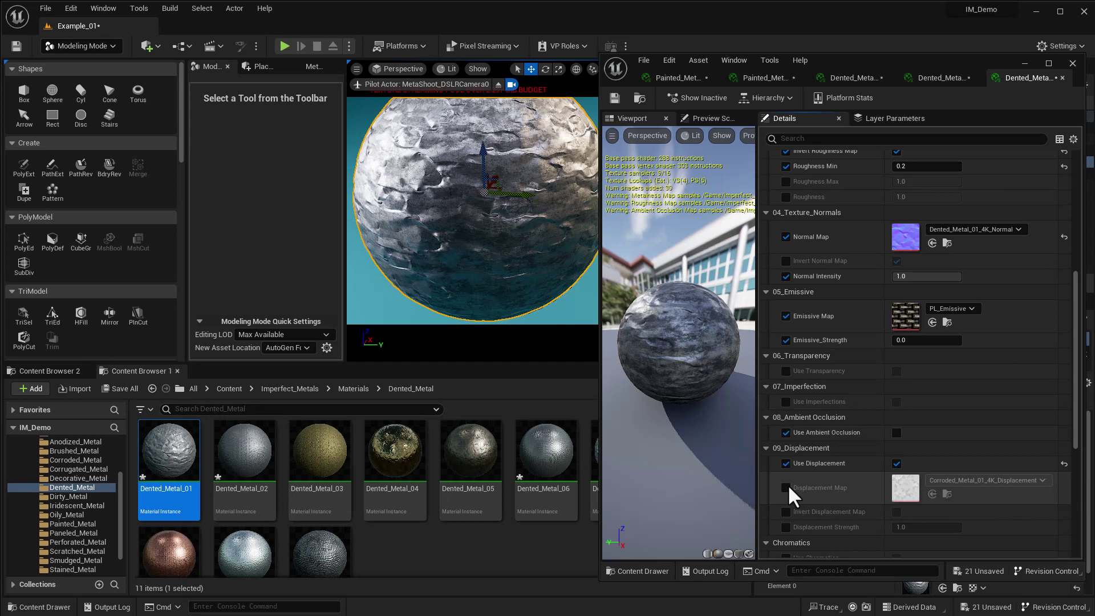
{"action": "double_click", "coordinate": [897, 484]}
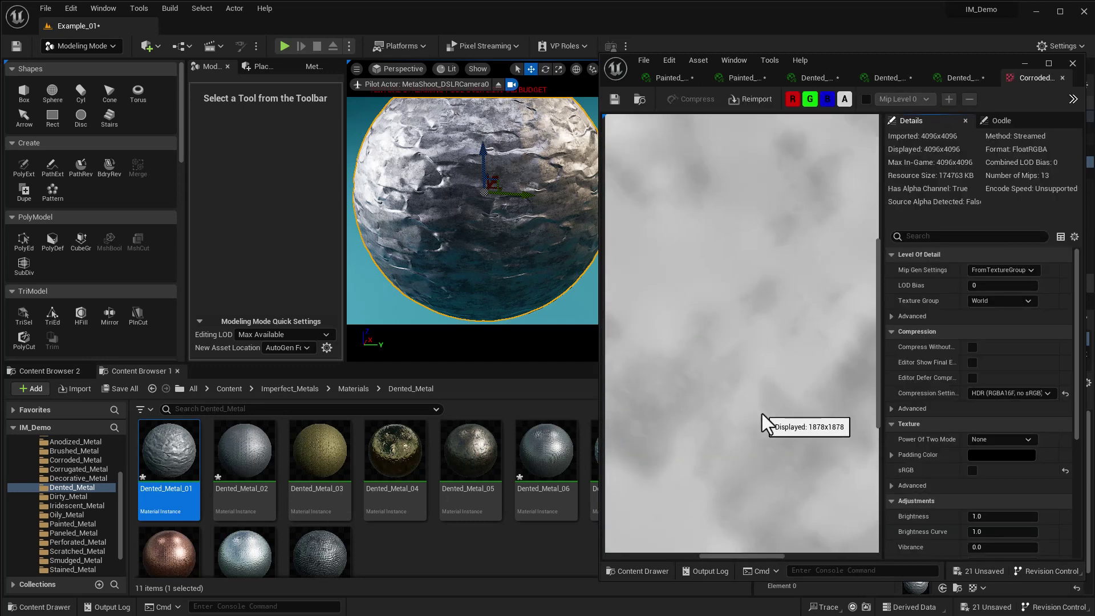
{"action": "scroll", "coordinate": [762, 413], "scroll_direction": "down", "scroll_amount": 3}
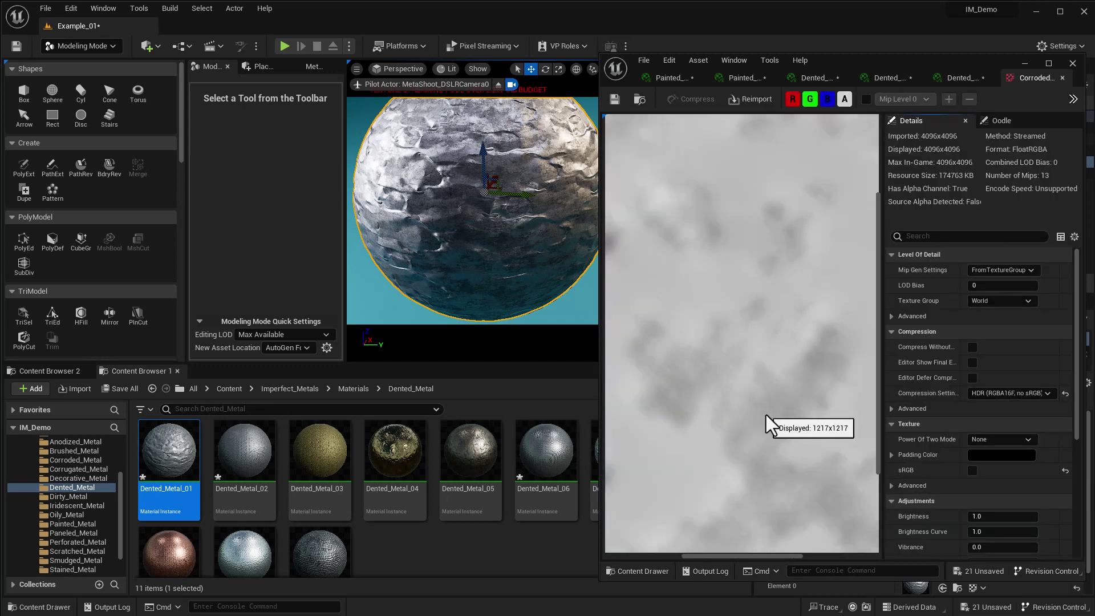
{"action": "left_click", "coordinate": [1061, 77]}
- Override the Displacement Strength of Dented_Metal_01, raise it to about 14.9 and adjust it once more
{"action": "left_click", "coordinate": [785, 526]}
{"action": "left_click_drag", "start_coordinate": [912, 527], "coordinate": [1006, 527]}
{"action": "scroll", "coordinate": [455, 228], "scroll_direction": "down", "scroll_amount": 5}
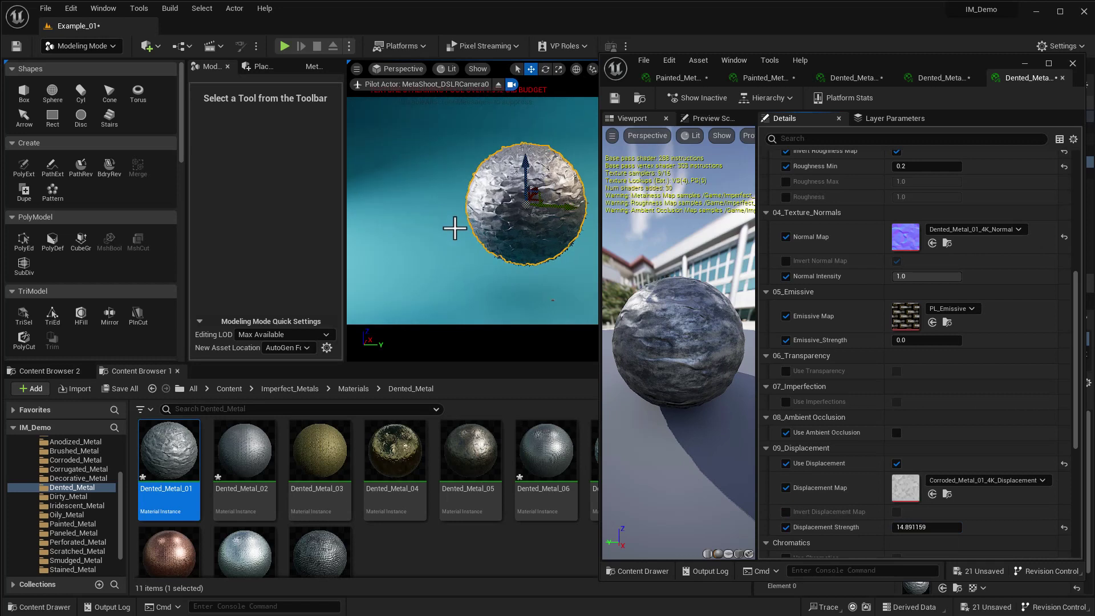
{"action": "left_click_drag", "start_coordinate": [912, 527], "coordinate": [958, 527]}
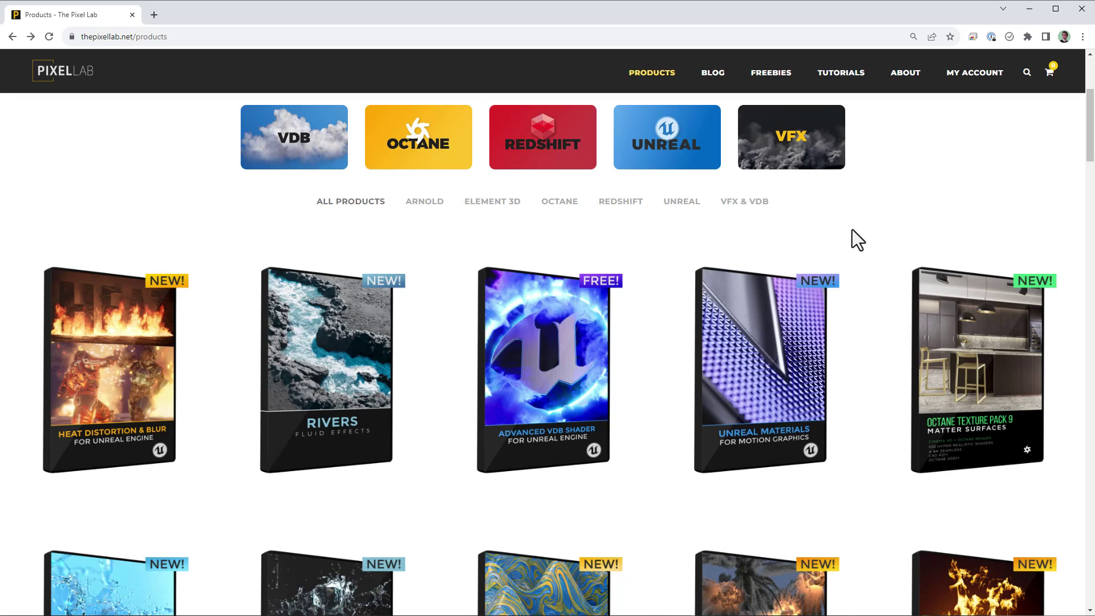
- Switch to the browser and browse the Unreal product category on The Pixel Lab website
{"action": "left_click", "coordinate": [660, 154]}
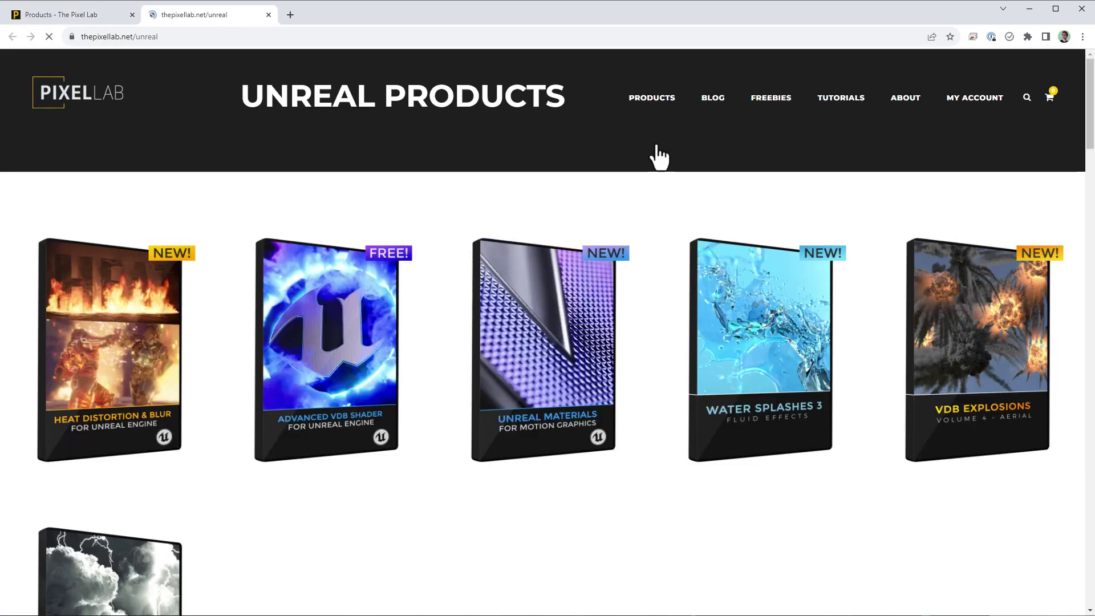
{"action": "left_click_drag", "start_coordinate": [1086, 132], "coordinate": [1068, 259]}
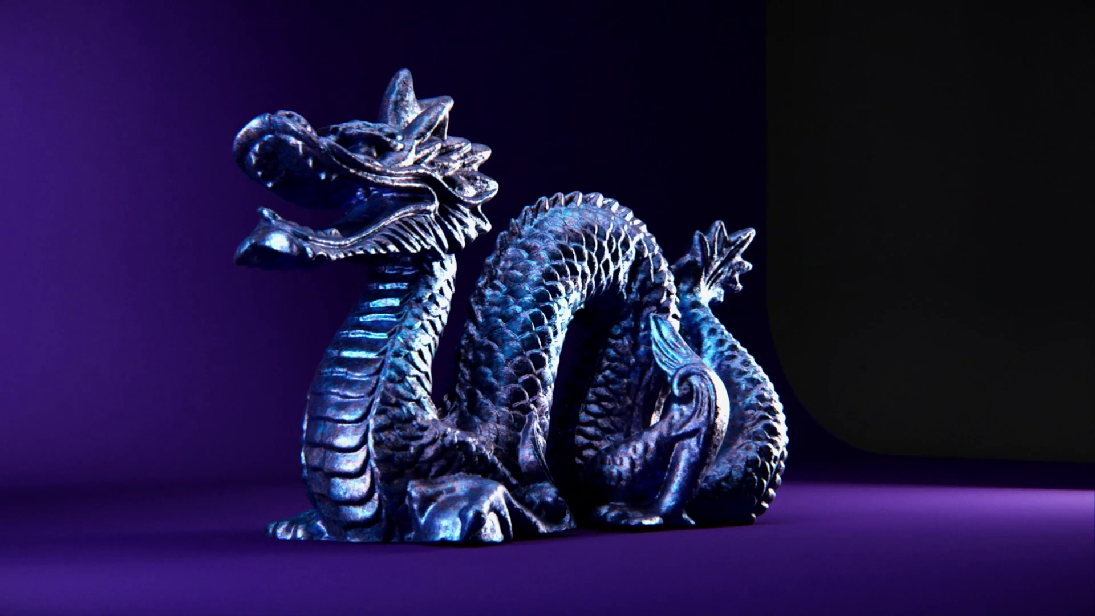